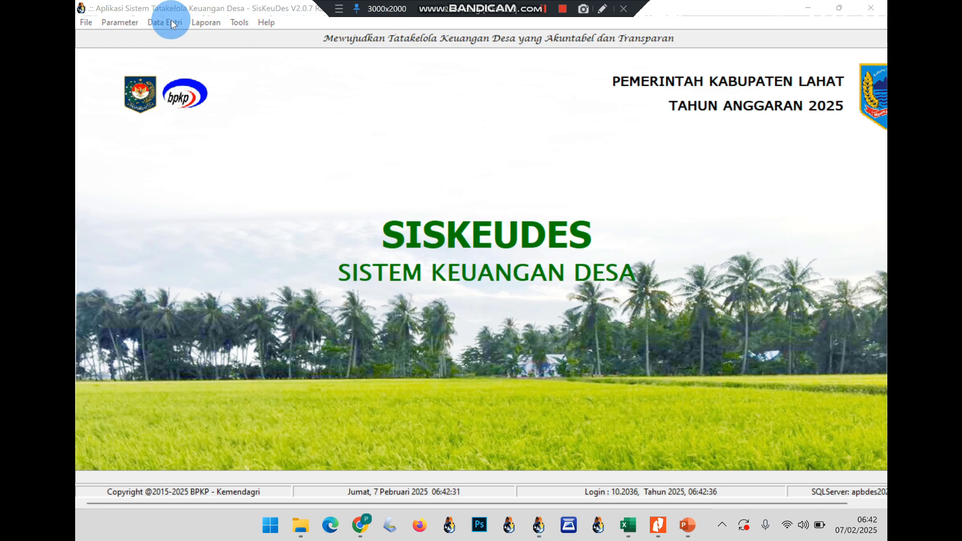
# Open the Penerimaan Desa entry form from Data Entri > Penatausahaan
pyautogui.click(171, 21)
pyautogui.moveTo(245, 84)
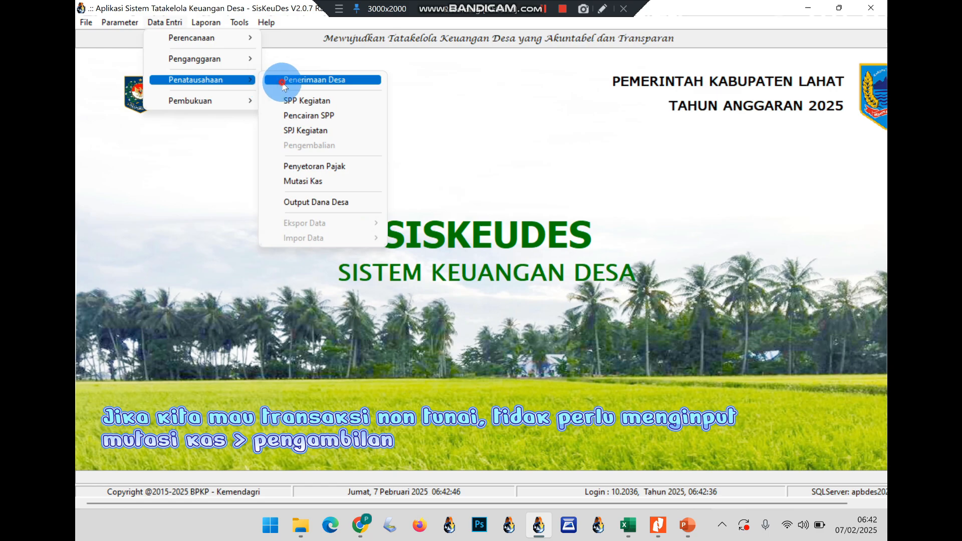
pyautogui.click(283, 83)
pyautogui.click(300, 189)
pyautogui.click(476, 165)
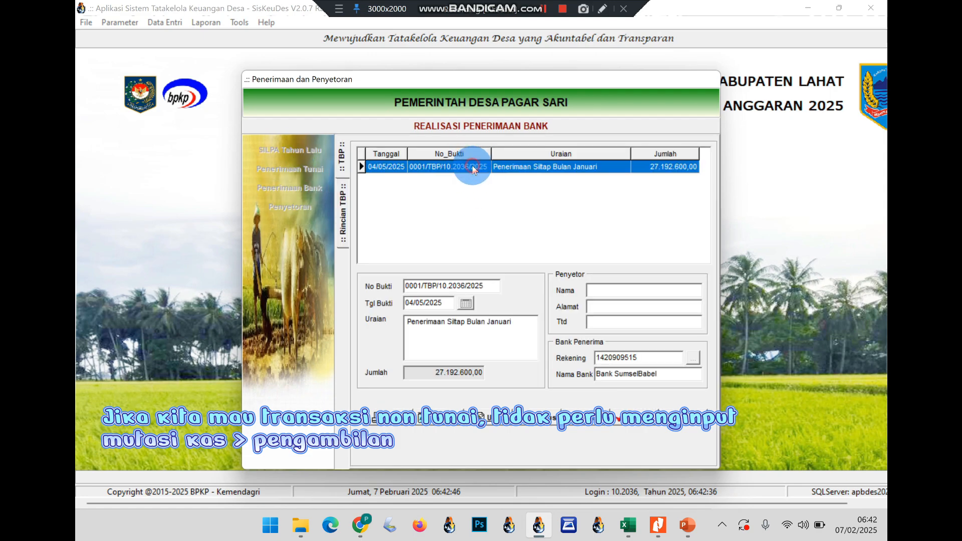
pyautogui.click(676, 418)
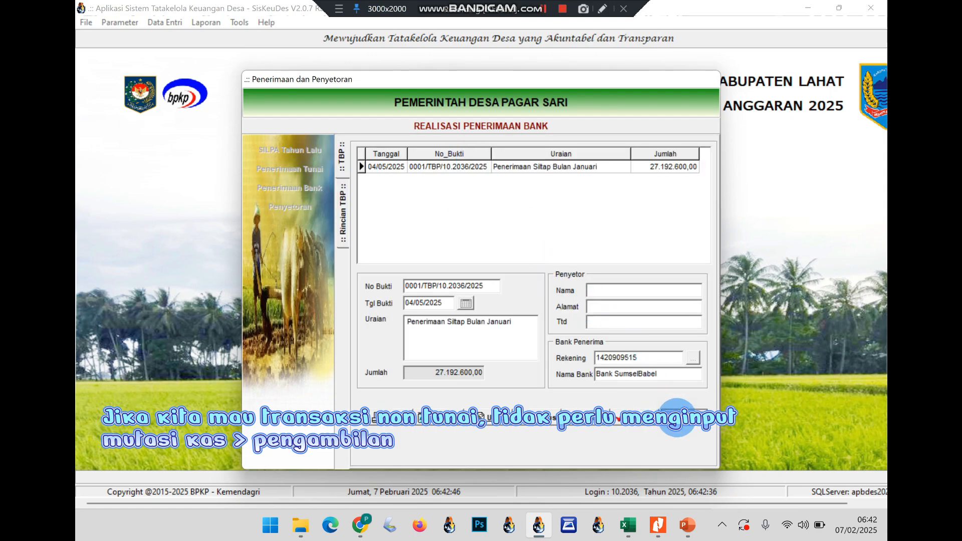
pyautogui.click(655, 406)
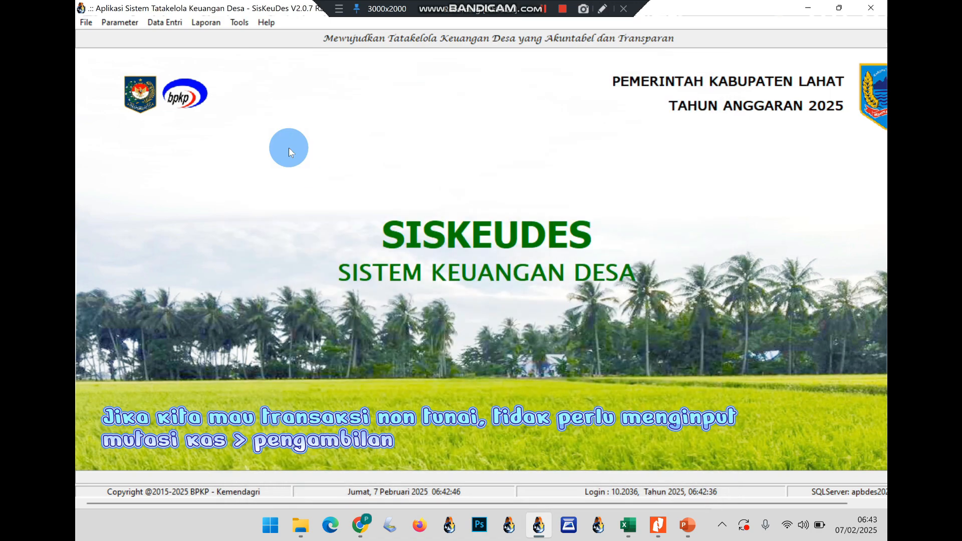
pyautogui.click(174, 27)
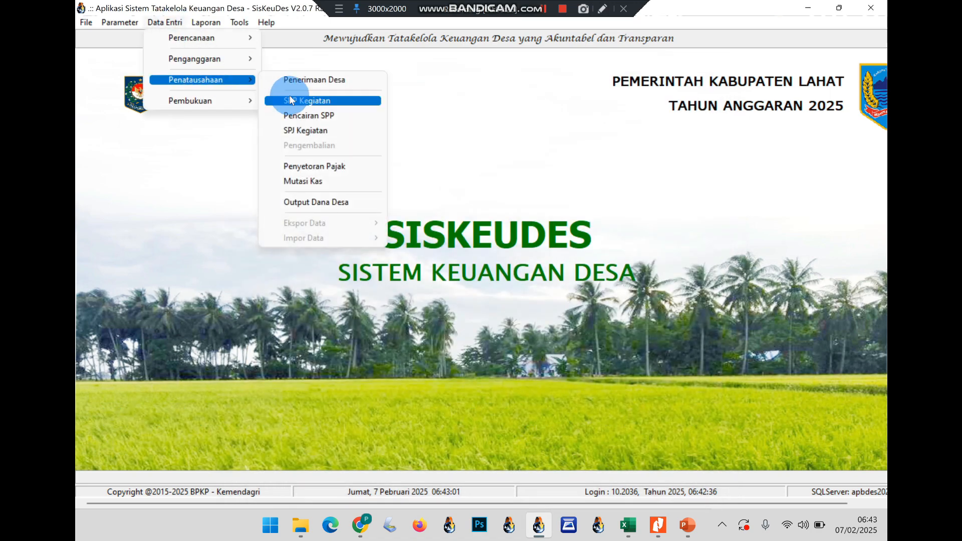
# Create an SPP Definitif dated 07/02/2025 described 'Siltap Kepala Desa Bulan Januari 2025'
pyautogui.click(292, 100)
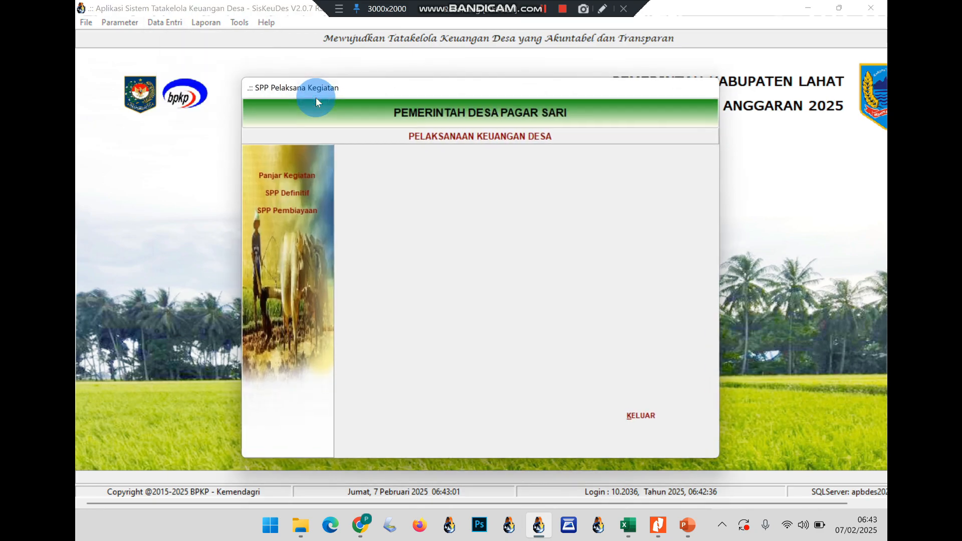
pyautogui.click(302, 193)
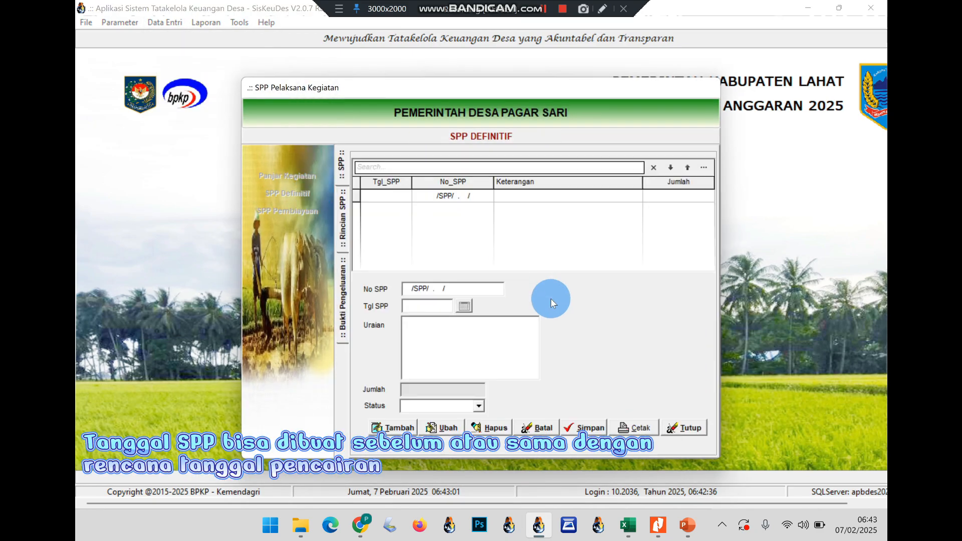
pyautogui.click(397, 426)
pyautogui.click(429, 306)
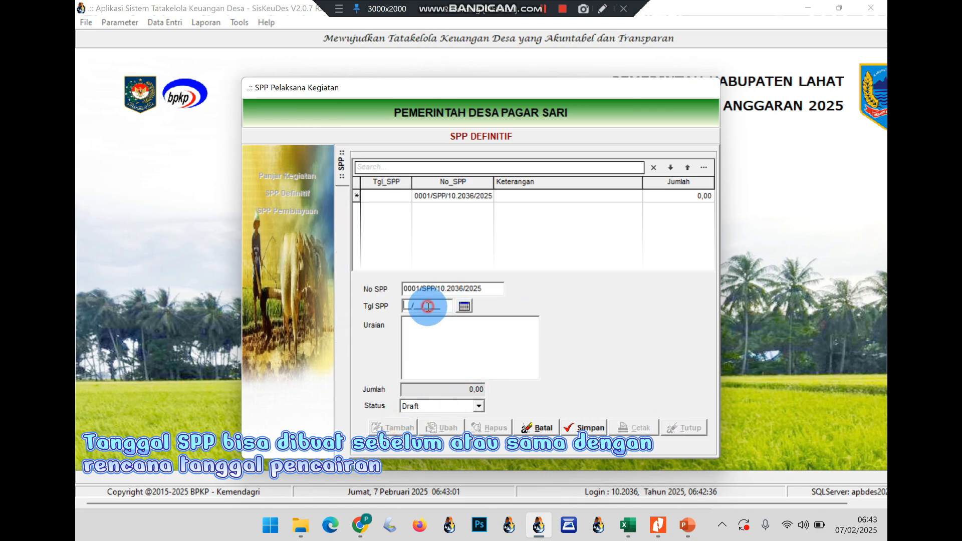
pyautogui.write('07022025')
pyautogui.click(429, 337)
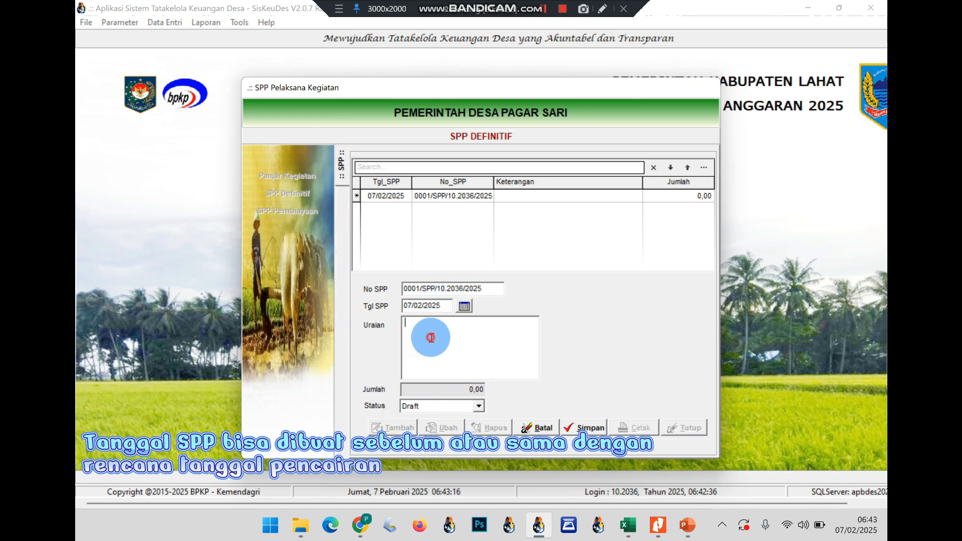
pyautogui.write('Siltap')
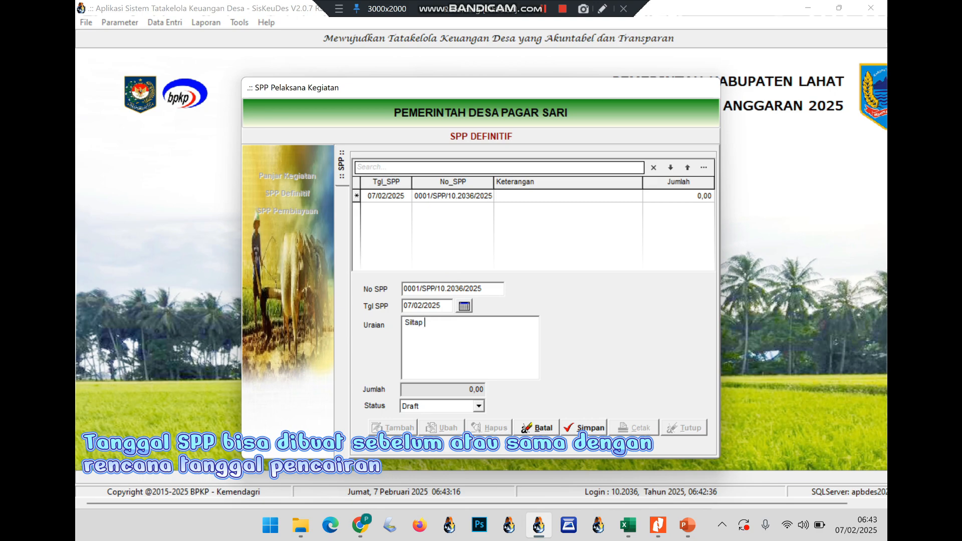
pyautogui.write(' Kepala Desa Bulan')
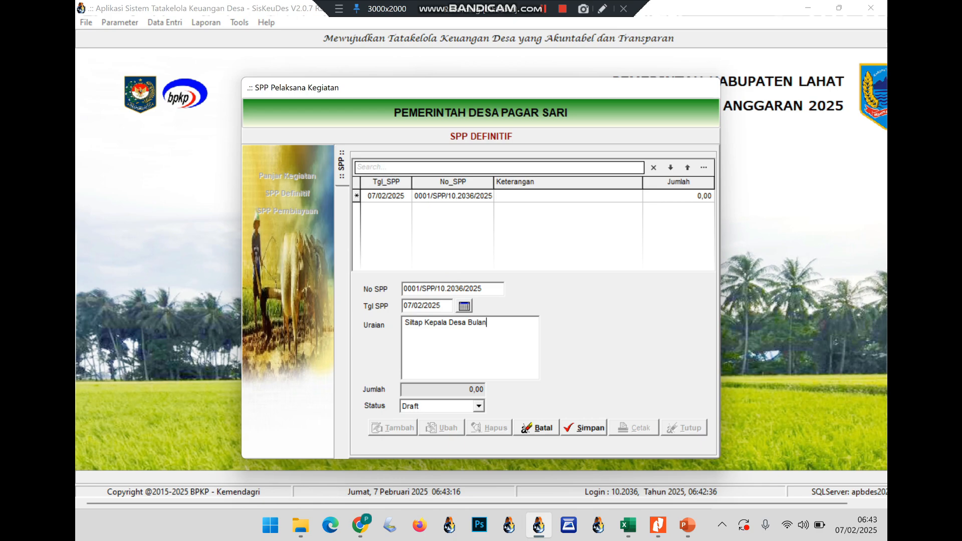
pyautogui.write(' Januari 2025')
pyautogui.click(447, 362)
# Save the SPP and add line item 5.1.1.01 Penghasilan Tetap Kepala Desa to it
pyautogui.click(581, 428)
pyautogui.doubleClick(550, 196)
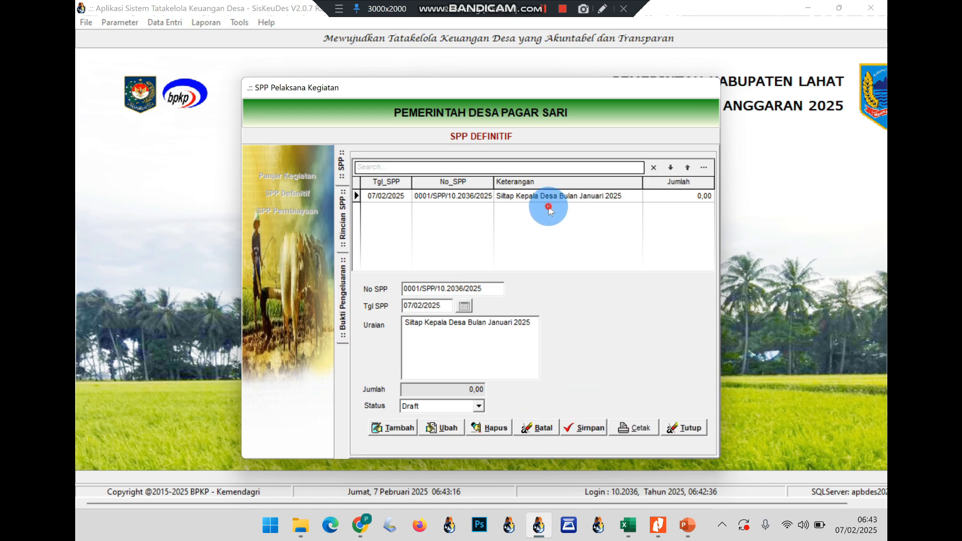
pyautogui.click(395, 428)
pyautogui.click(498, 337)
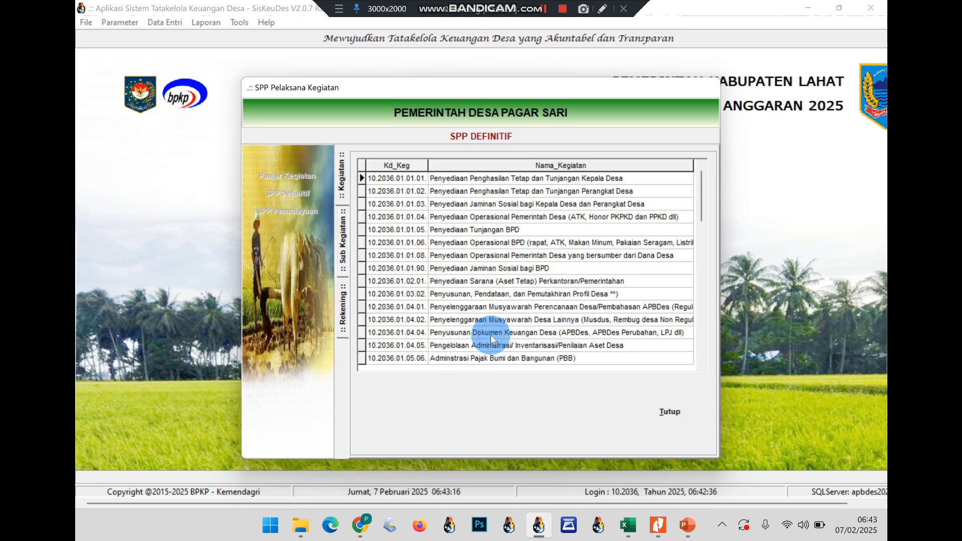
pyautogui.doubleClick(473, 184)
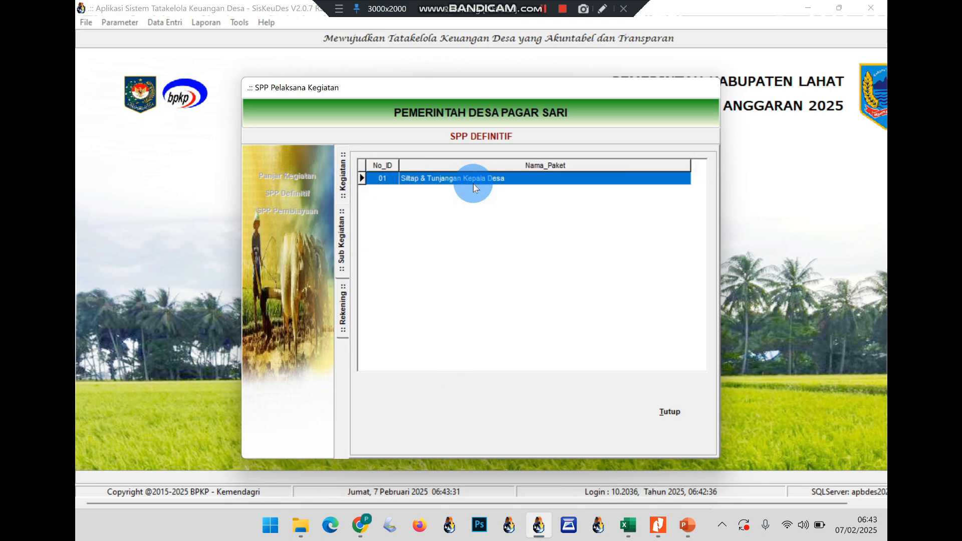
pyautogui.doubleClick(464, 181)
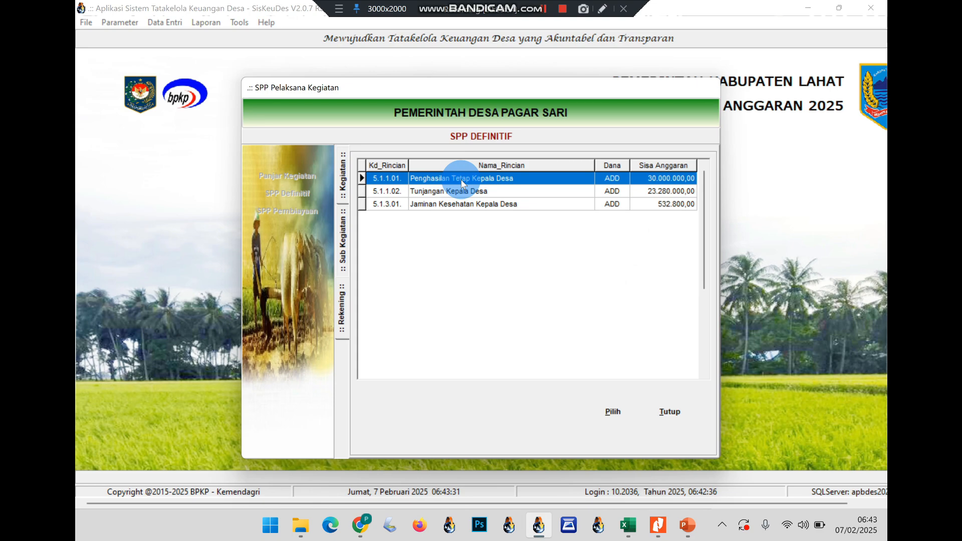
pyautogui.doubleClick(461, 183)
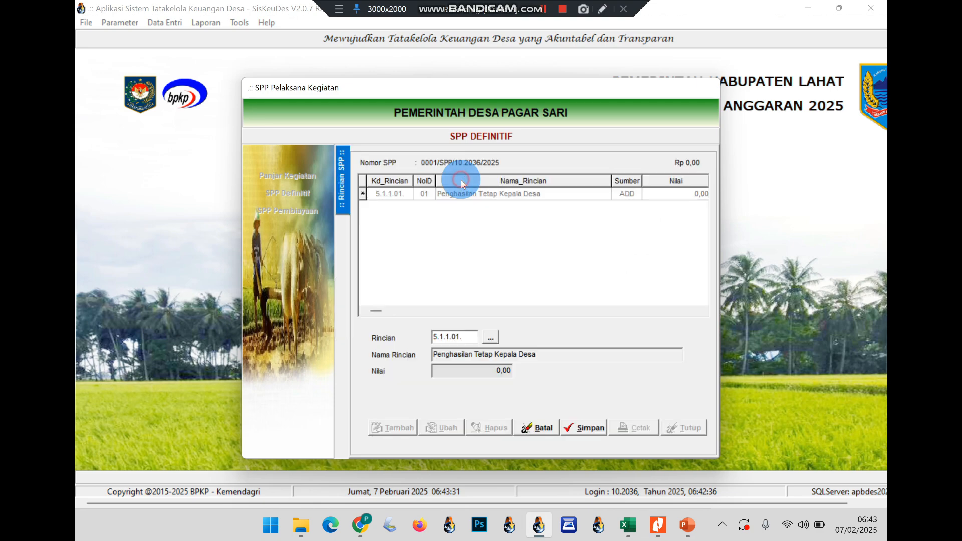
pyautogui.click(595, 428)
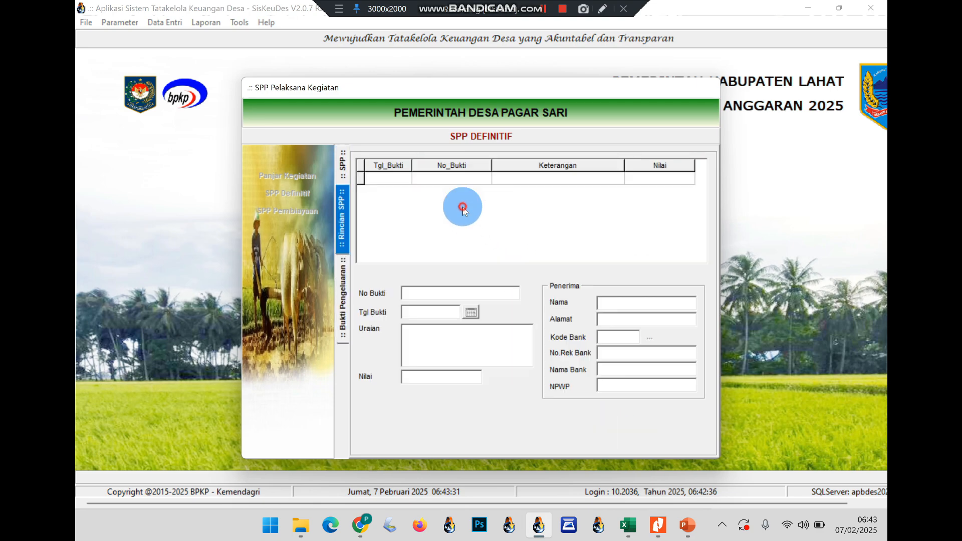
# Add an expenditure proof dated 07/02/2025, 'Siltap Kepala Desa Bulan Januari 2025', amount 2.500.000
pyautogui.click(407, 423)
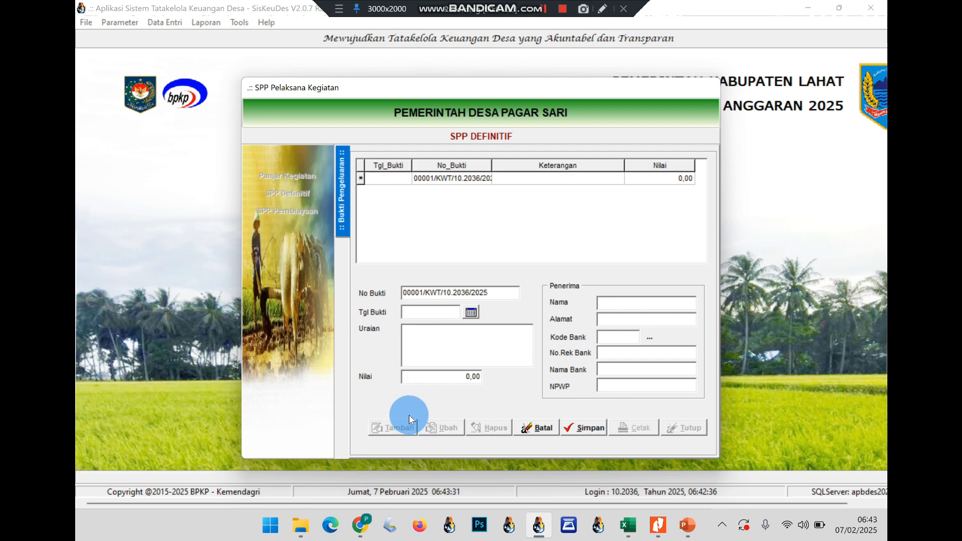
pyautogui.click(418, 347)
pyautogui.click(428, 309)
pyautogui.write('07/')
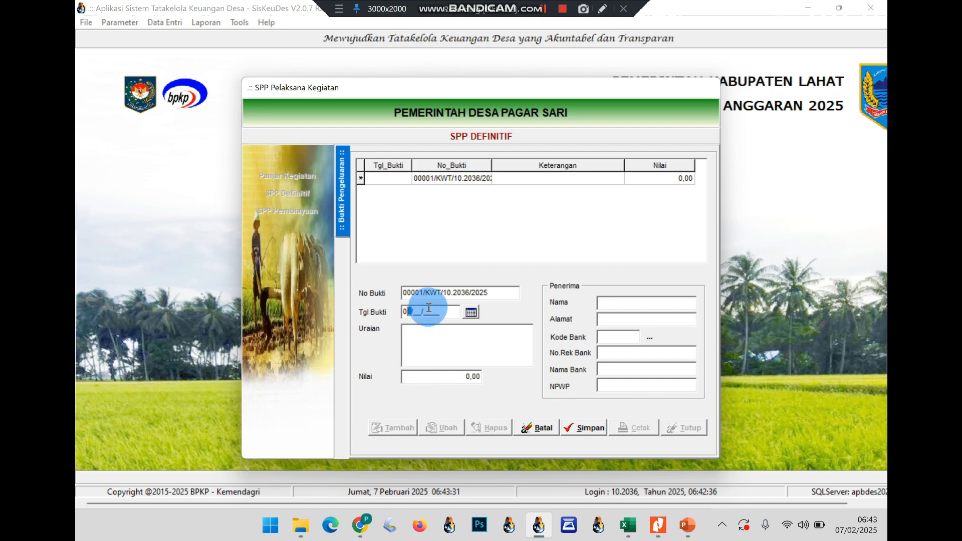
pyautogui.write('02/2025')
pyautogui.press('Tab')
pyautogui.write('Siltap ')
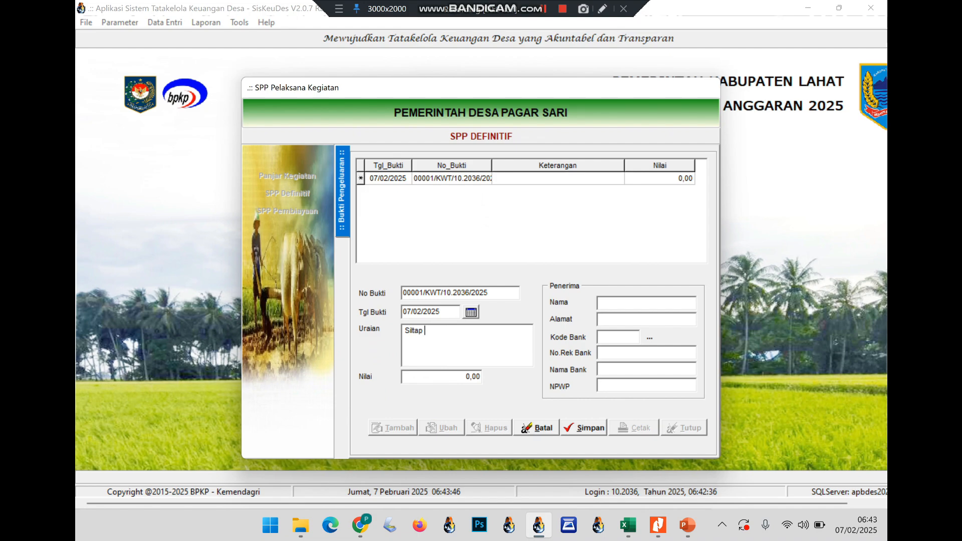
pyautogui.write('Kepala Desa')
pyautogui.press('Tab')
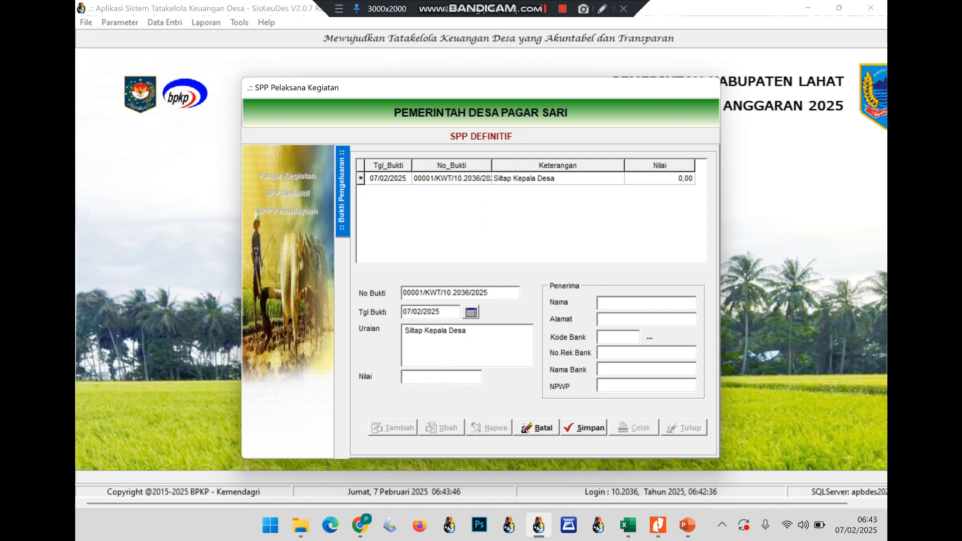
pyautogui.click(504, 332)
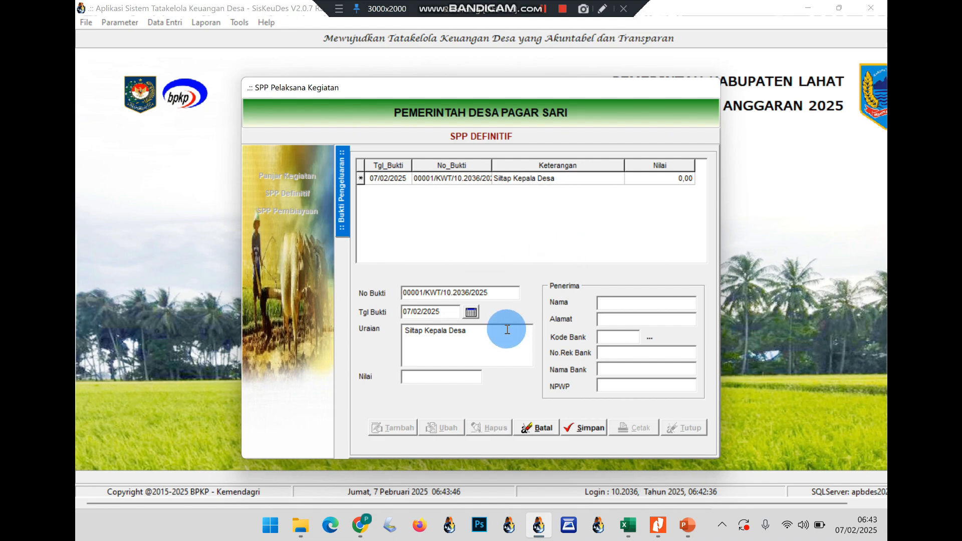
pyautogui.write('Bulan Januari 2025')
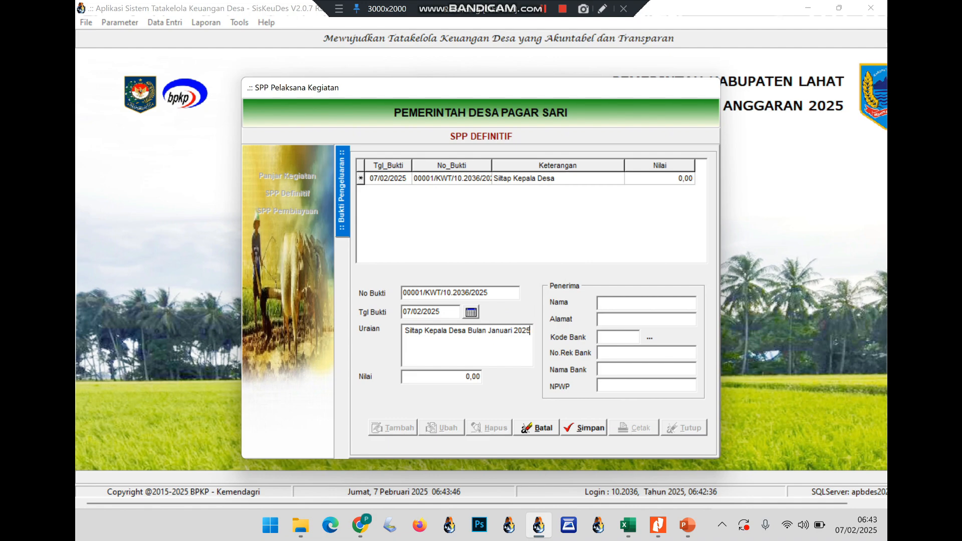
pyautogui.press('Tab')
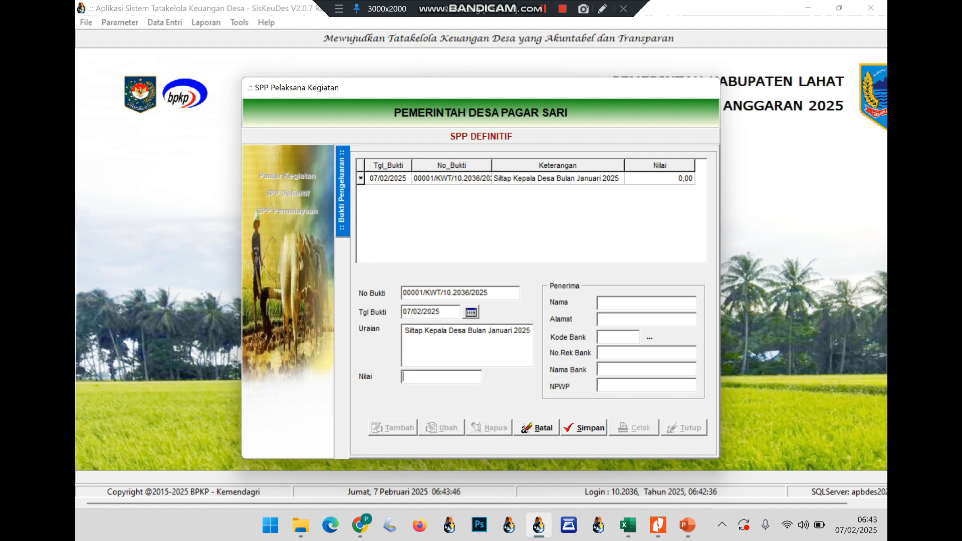
pyautogui.write('2500')
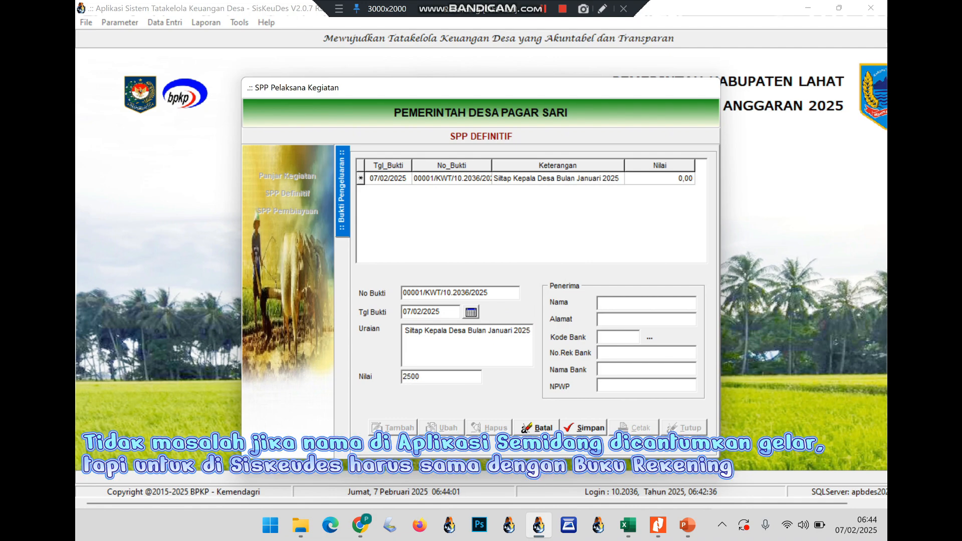
pyautogui.write('000')
pyautogui.press('Tab')
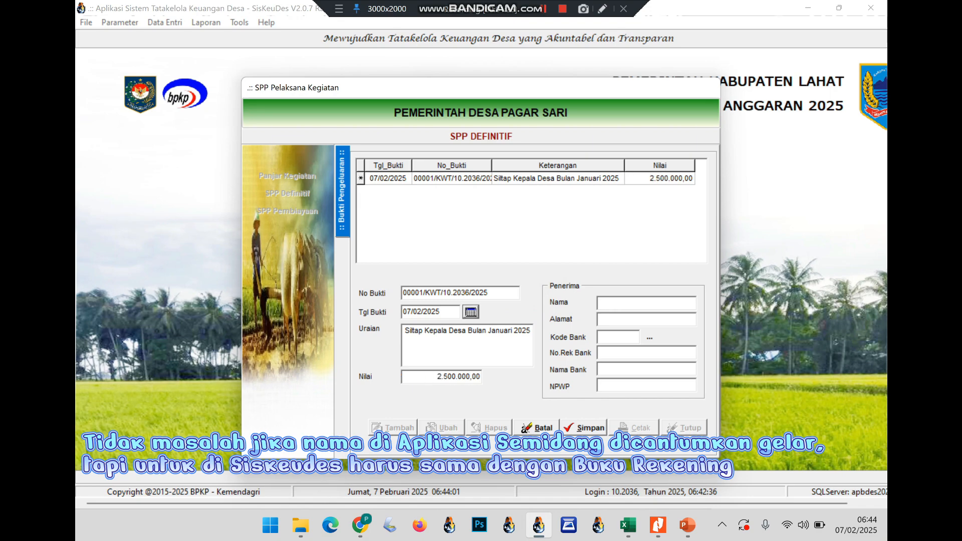
pyautogui.click(600, 302)
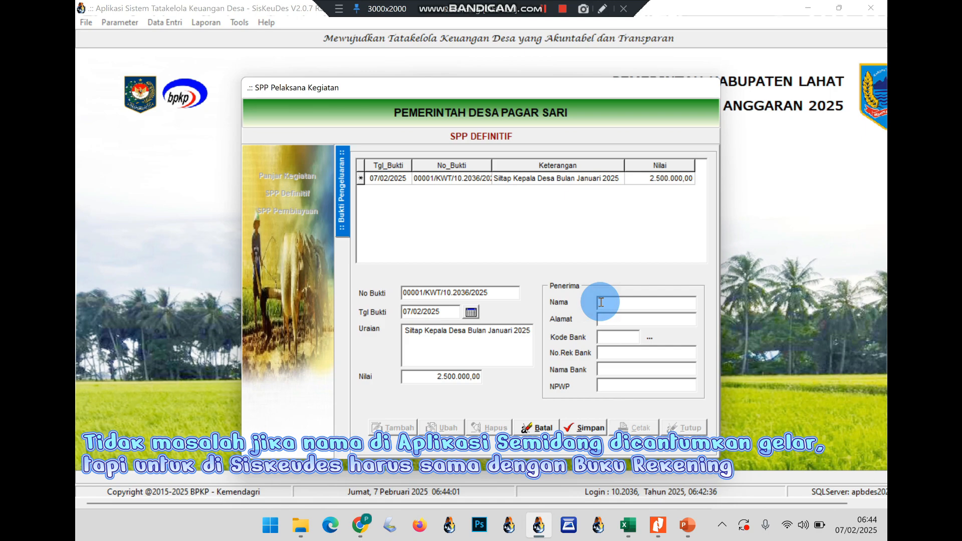
# Enter the recipient's name and address on the Siltap receipt
pyautogui.write('Mauludin')
pyautogui.press('Tab')
pyautogui.write('P')
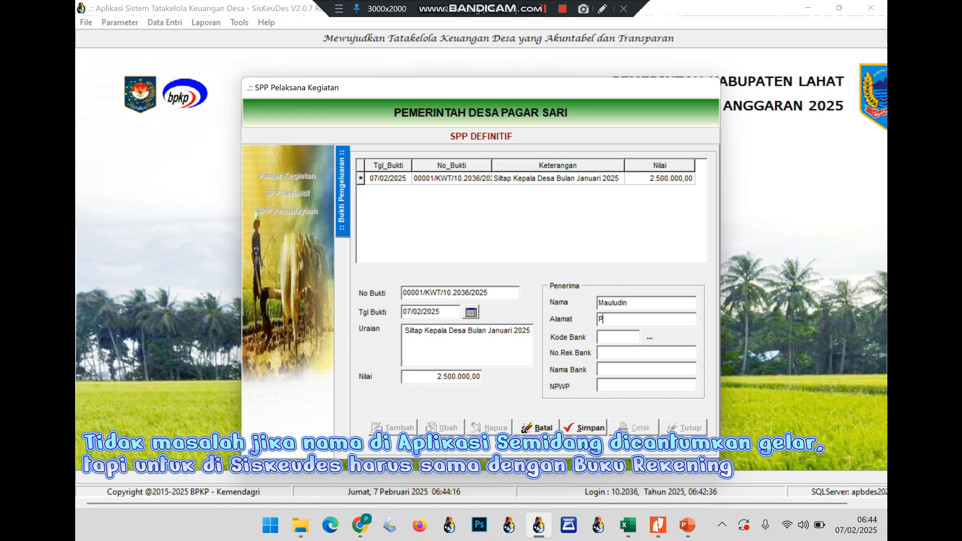
pyautogui.write('agar Sari')
pyautogui.press('Tab')
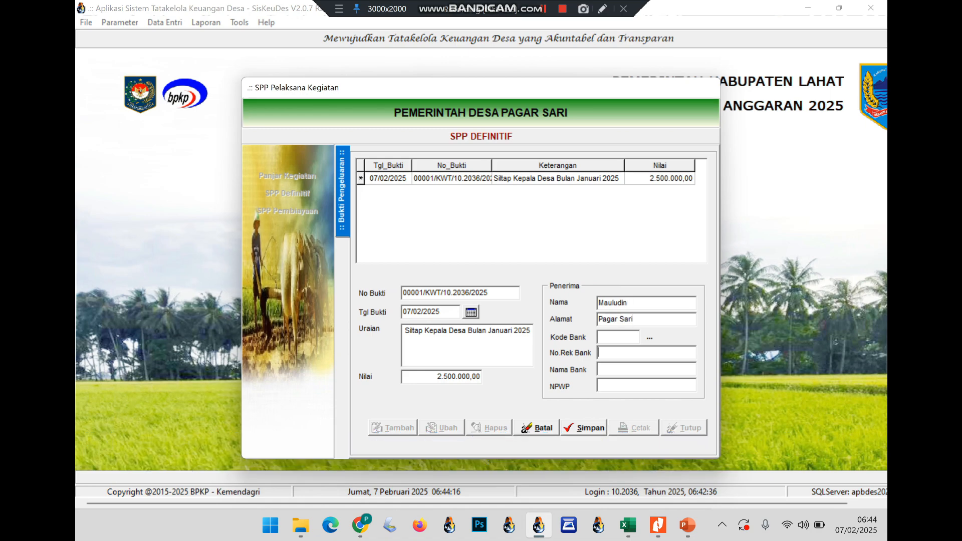
# Fill in bank code 120, the account number and Bank Sumselbabel; saving fails on ADD balance
pyautogui.click(627, 339)
pyautogui.write('120')
pyautogui.click(617, 354)
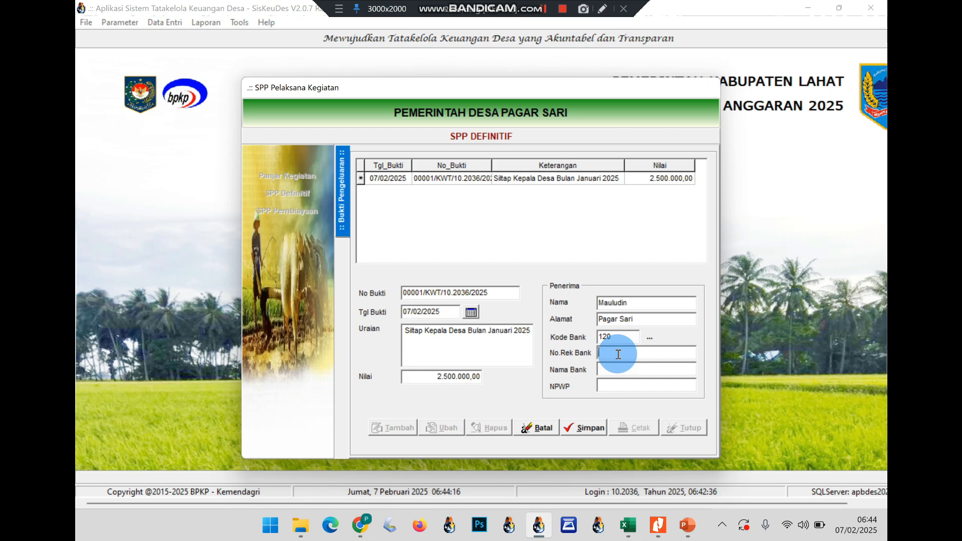
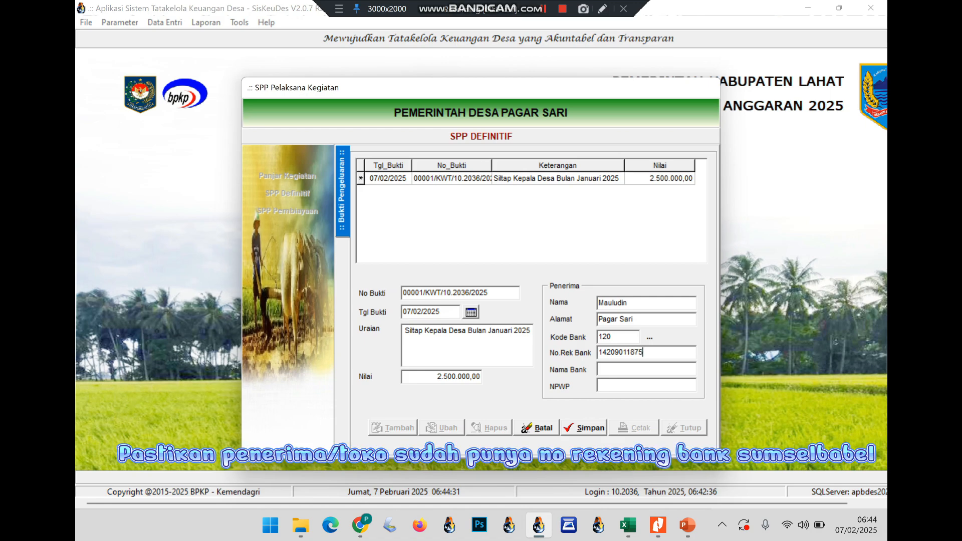
pyautogui.click(634, 373)
pyautogui.write('Bank Sumselbabel')
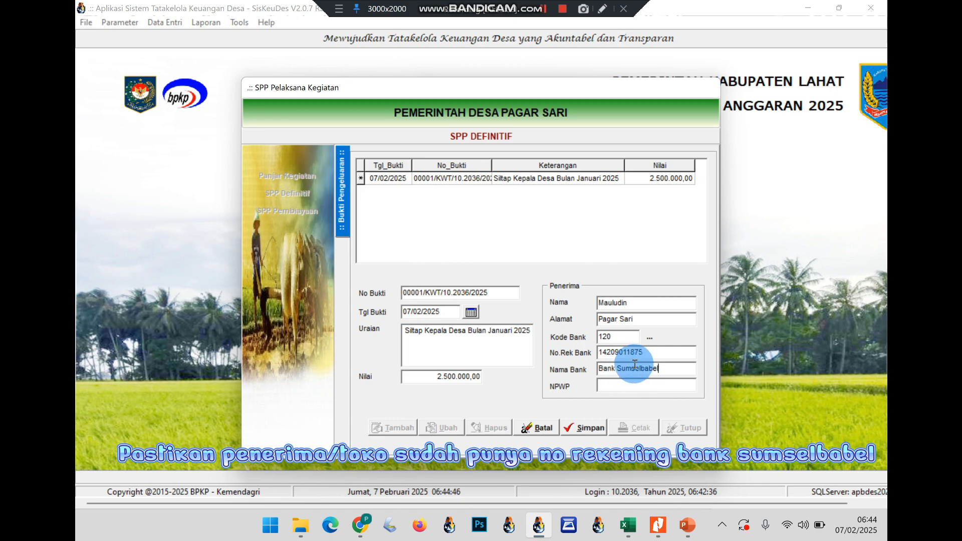
pyautogui.click(609, 384)
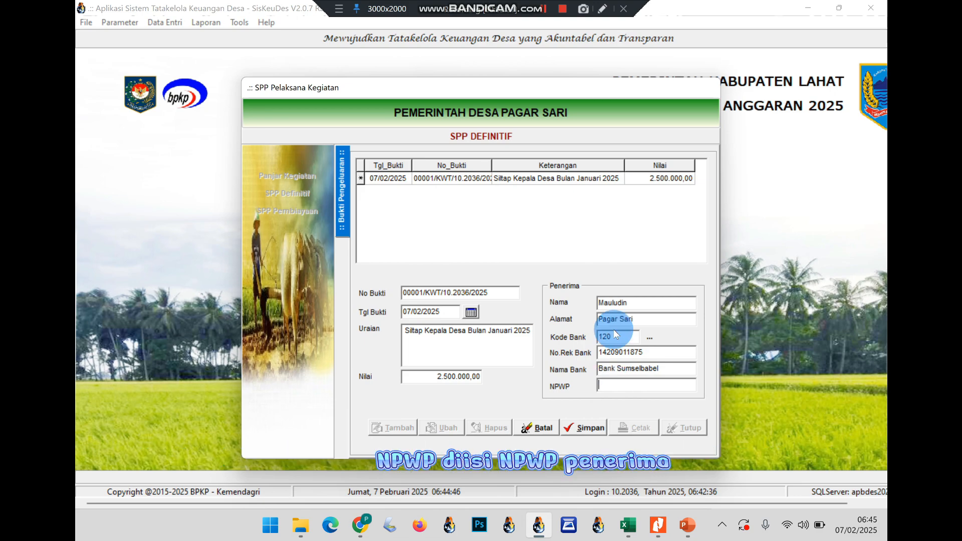
pyautogui.click(587, 427)
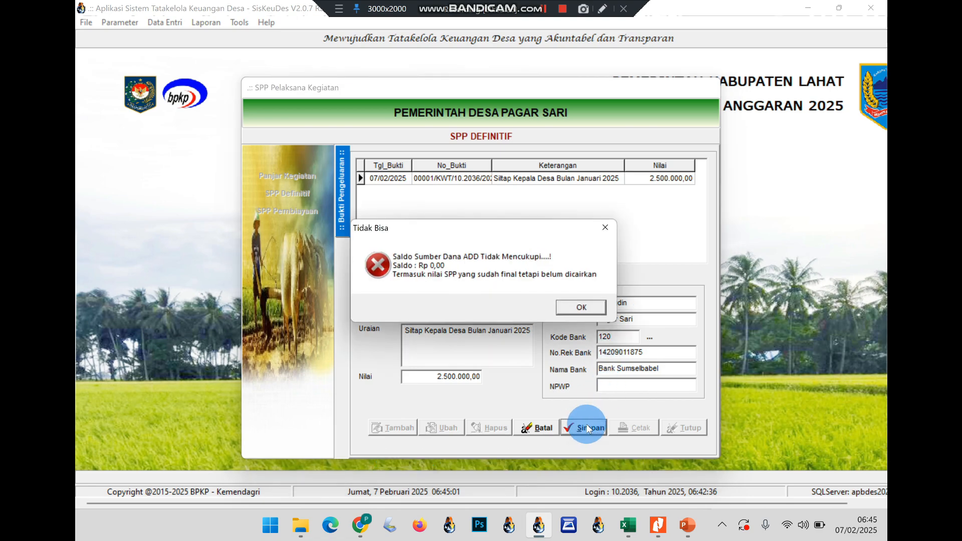
pyautogui.press('Return')
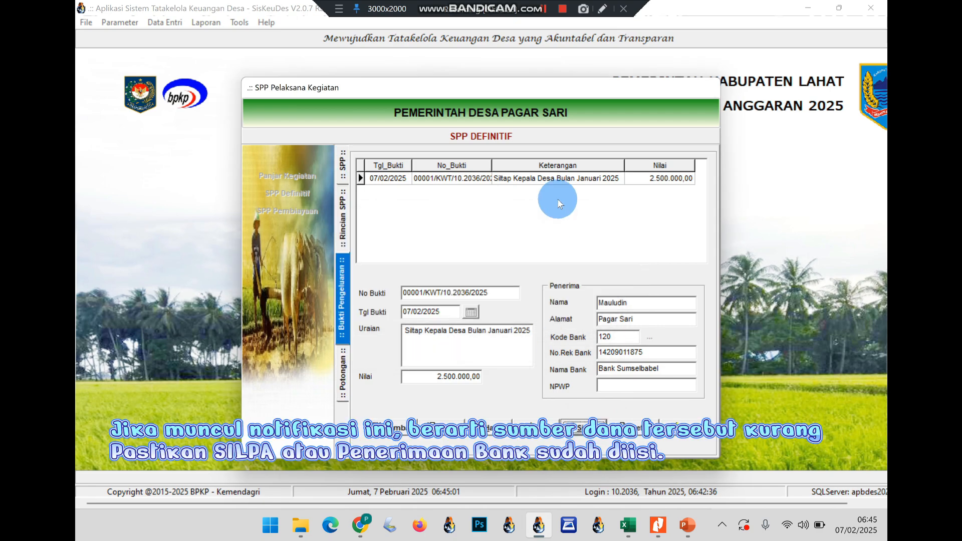
# Save the Siltap receipt through edit mode and return to the SPP detail lines
pyautogui.click(539, 13)
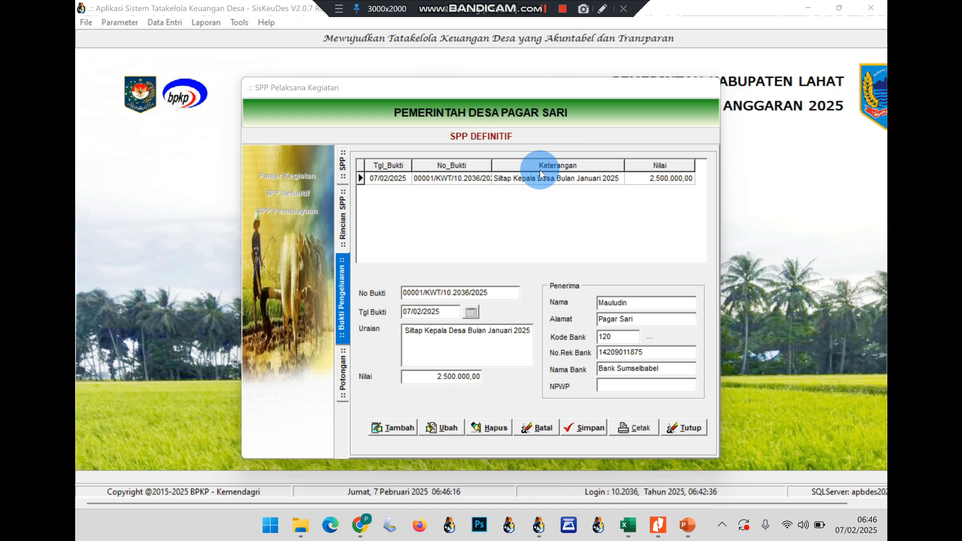
pyautogui.click(443, 428)
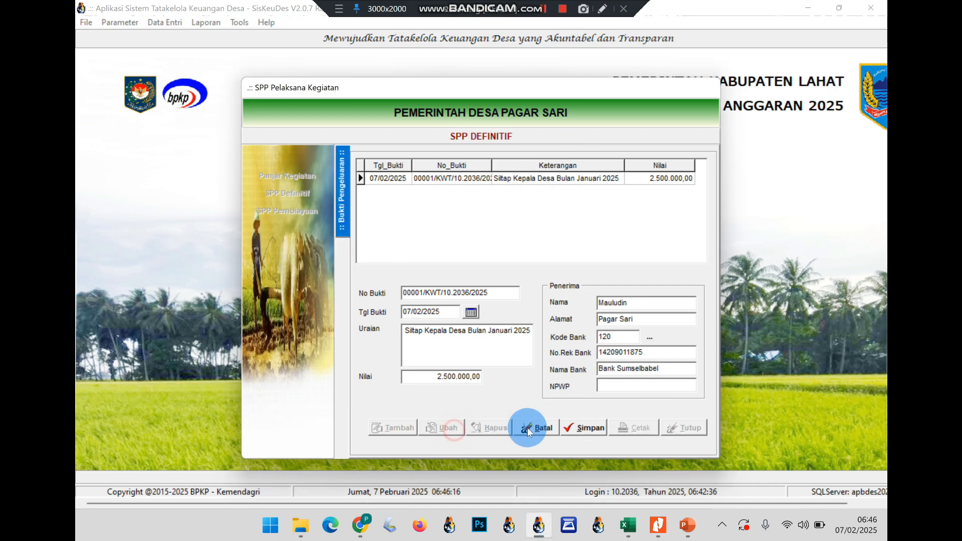
pyautogui.click(576, 427)
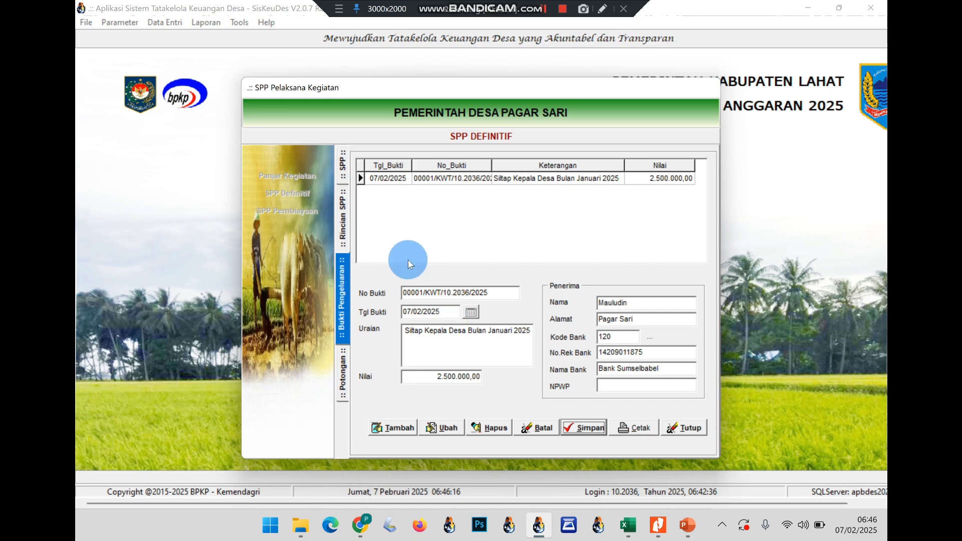
pyautogui.click(344, 221)
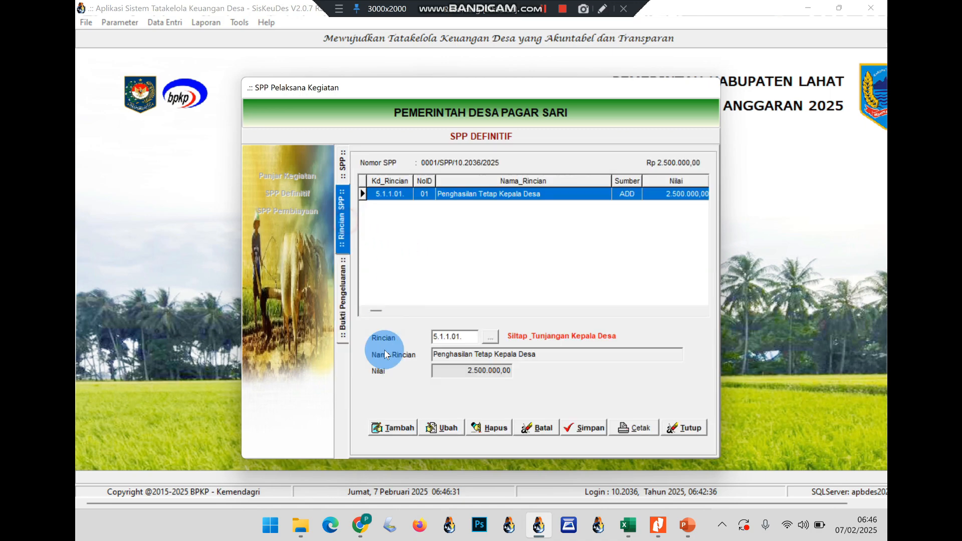
pyautogui.click(399, 429)
# Add an SPP detail line for the Tunjangan Kepala Desa account
pyautogui.click(489, 337)
pyautogui.click(484, 190)
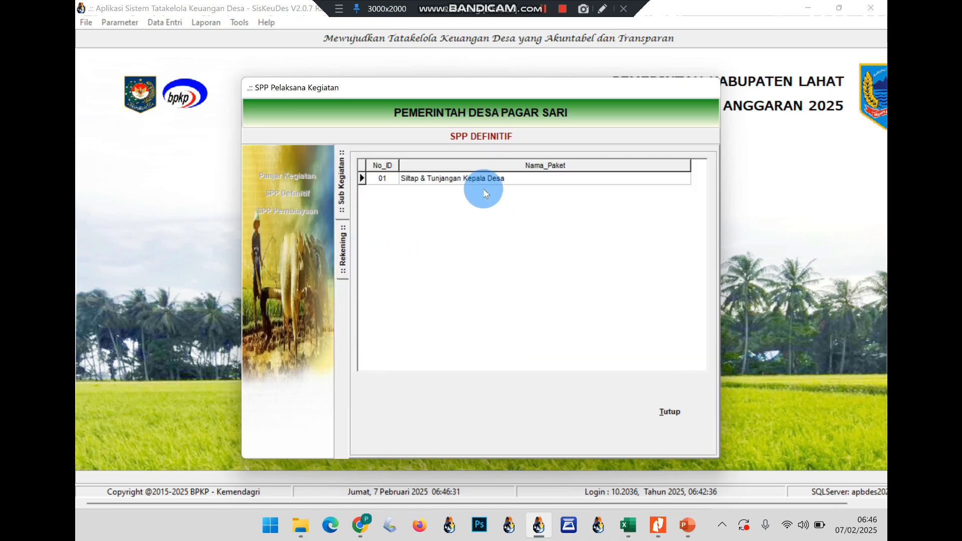
pyautogui.click(483, 189)
pyautogui.doubleClick(485, 191)
pyautogui.click(593, 426)
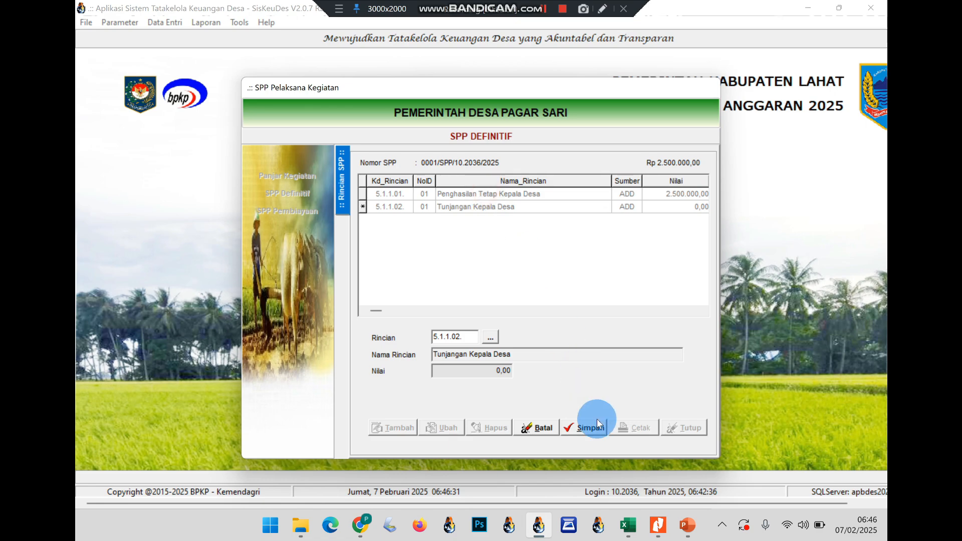
# Start a receipt dated 07/02/2025, 'Tunjangan Kepala Desa Bulan Januari', amount 1.940.000
pyautogui.click(393, 427)
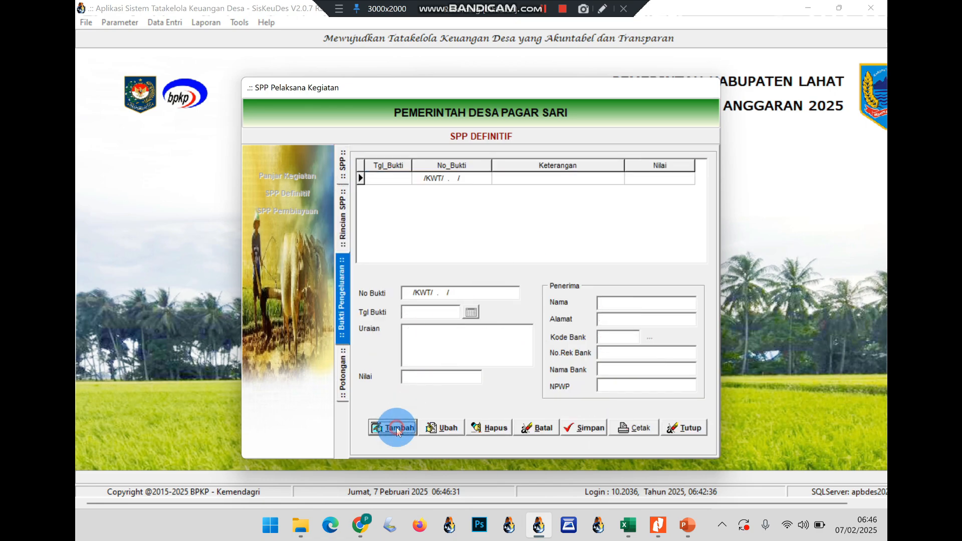
pyautogui.click(451, 315)
pyautogui.write('07/0')
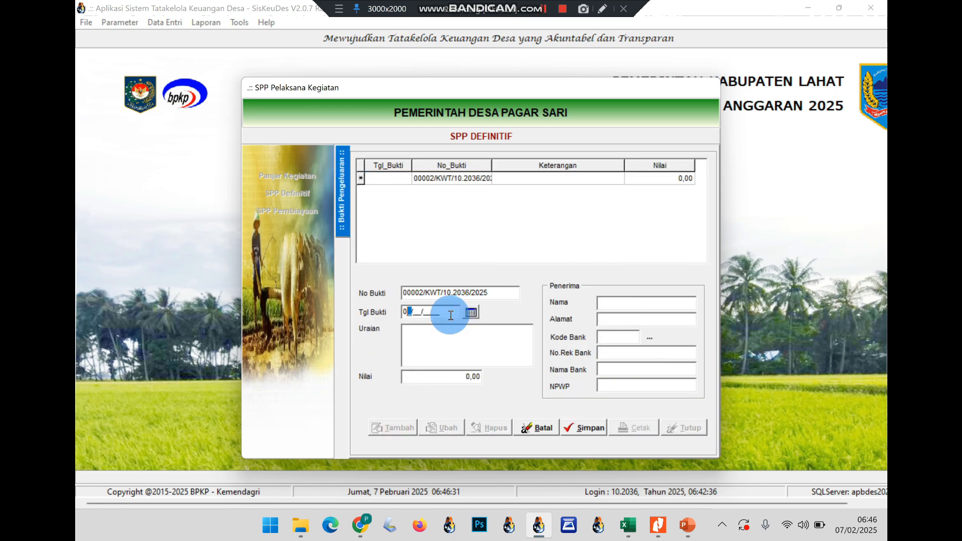
pyautogui.write('2/2025')
pyautogui.press('Return')
pyautogui.write('Tuna')
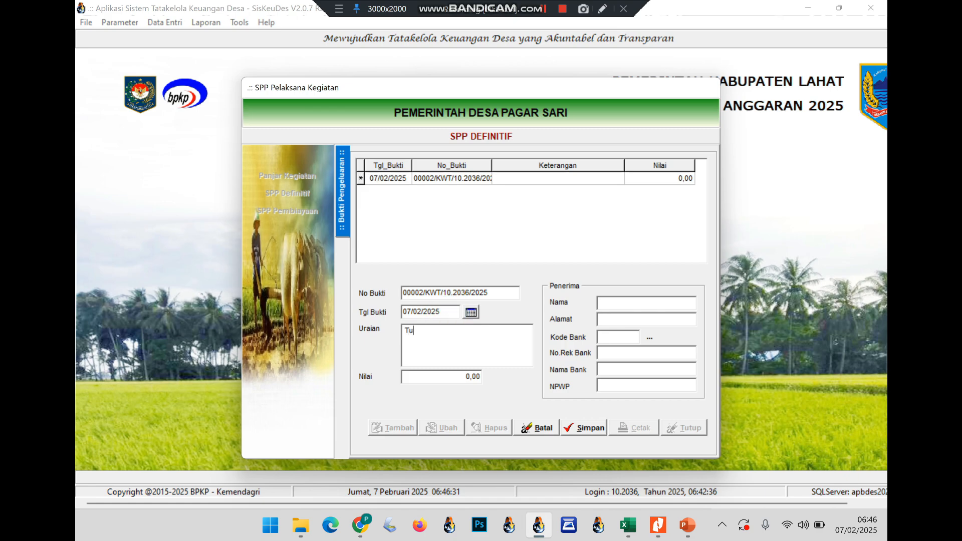
pyautogui.press('BackSpace')
pyautogui.write('jngan ')
pyautogui.write('Kepala Desa ')
pyautogui.write('Bluan')
pyautogui.press('BackSpace')
pyautogui.press('BackSpace')
pyautogui.press('BackSpace')
pyautogui.press('BackSpace')
pyautogui.write('ulan Januar')
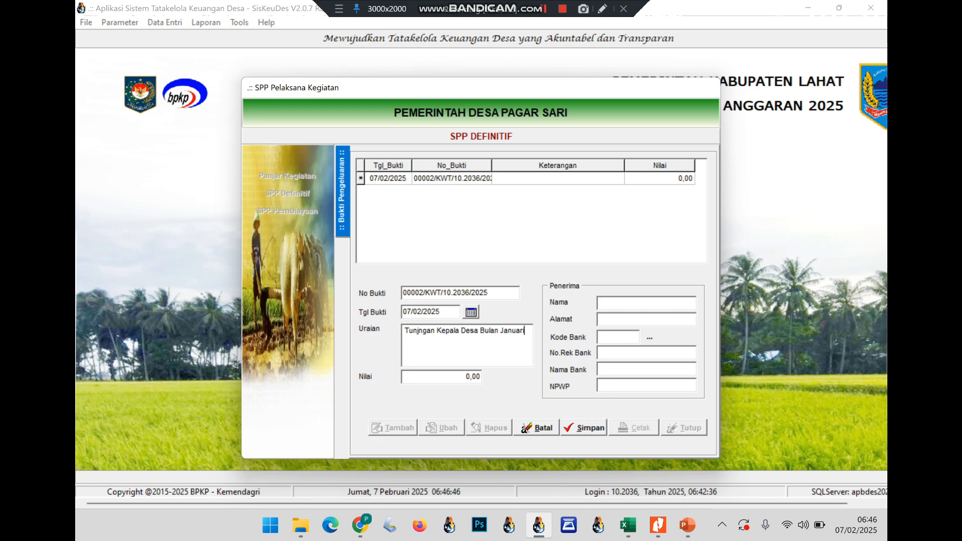
pyautogui.write('i')
pyautogui.click(419, 330)
pyautogui.write('a')
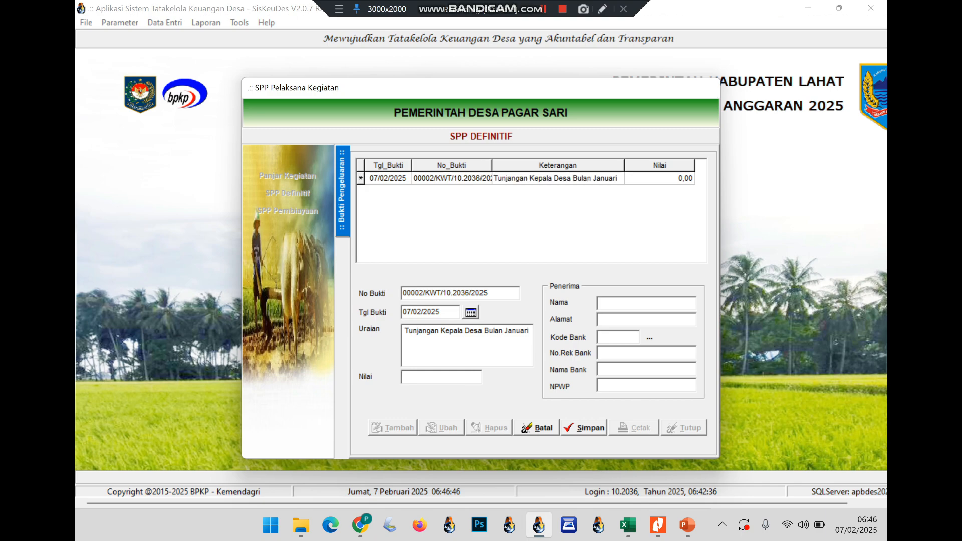
pyautogui.write('1.9')
pyautogui.write('40.000')
pyautogui.press('Tab')
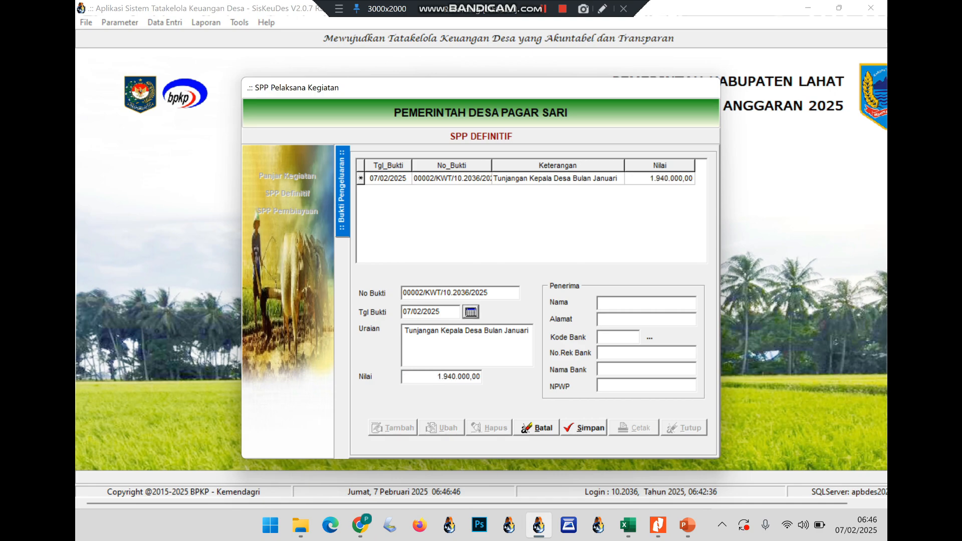
# Pick the stored recipient with bank details, fill in the address, and save the receipt
pyautogui.click(649, 338)
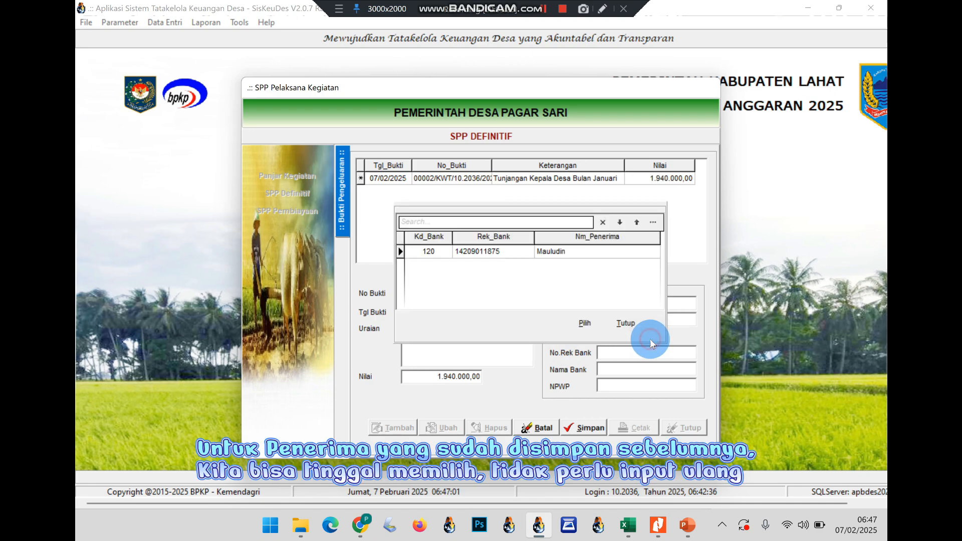
pyautogui.click(572, 253)
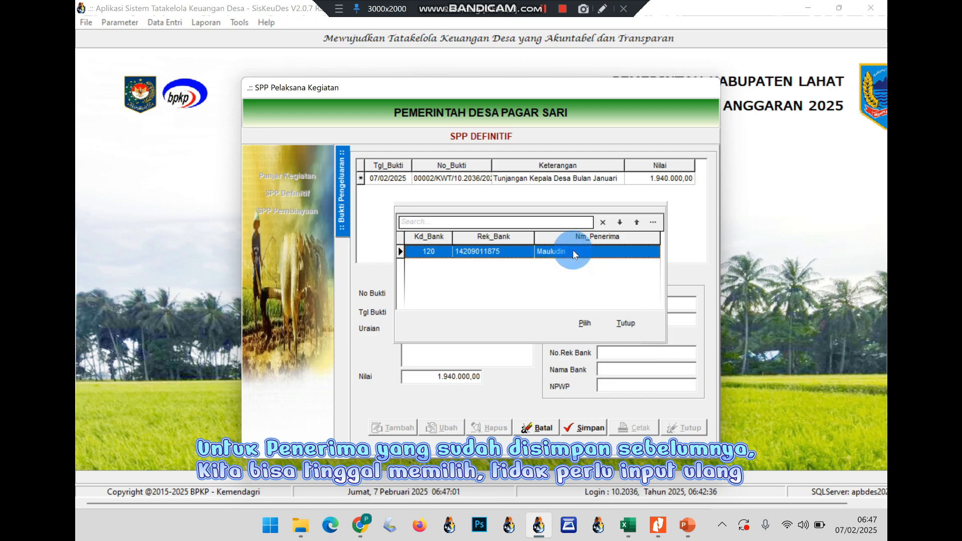
pyautogui.click(585, 323)
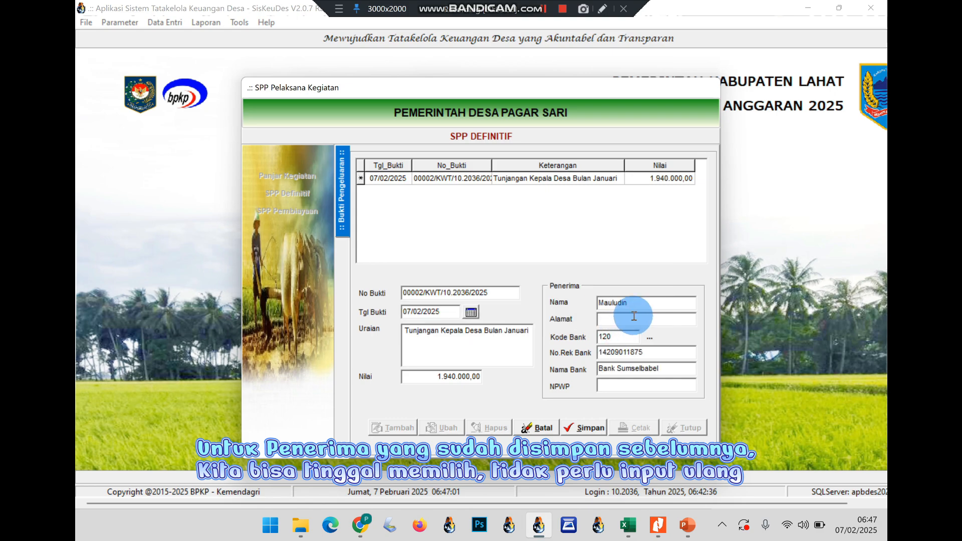
pyautogui.click(607, 320)
pyautogui.write('P')
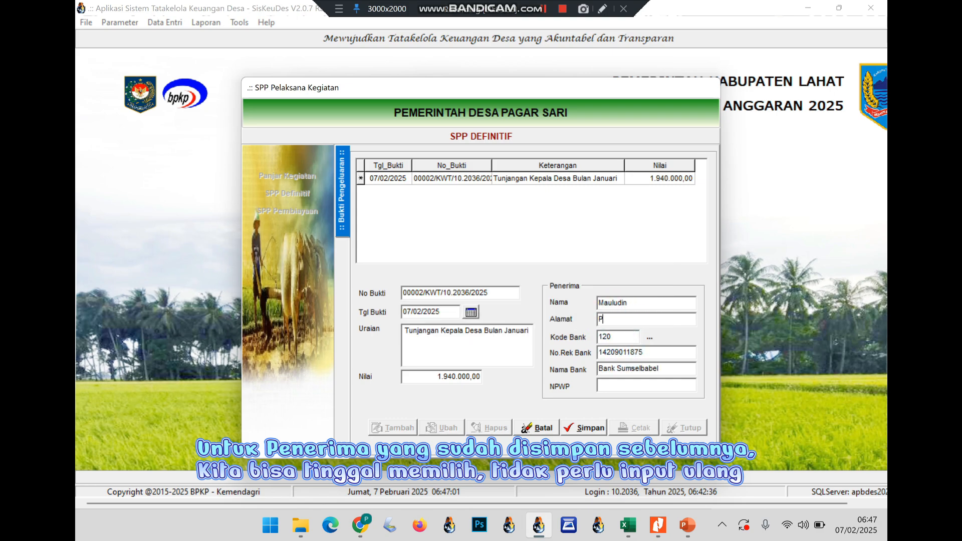
pyautogui.write('agar Sari')
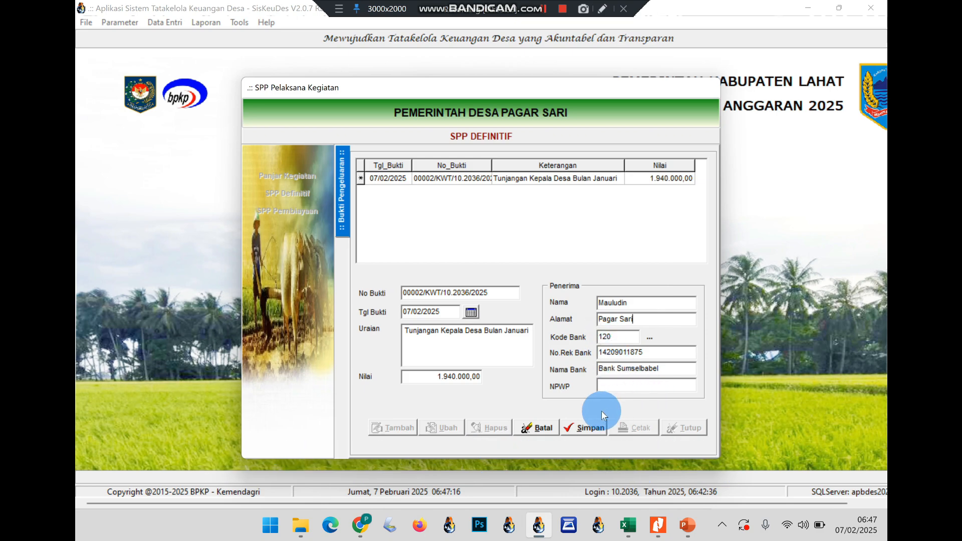
pyautogui.click(576, 432)
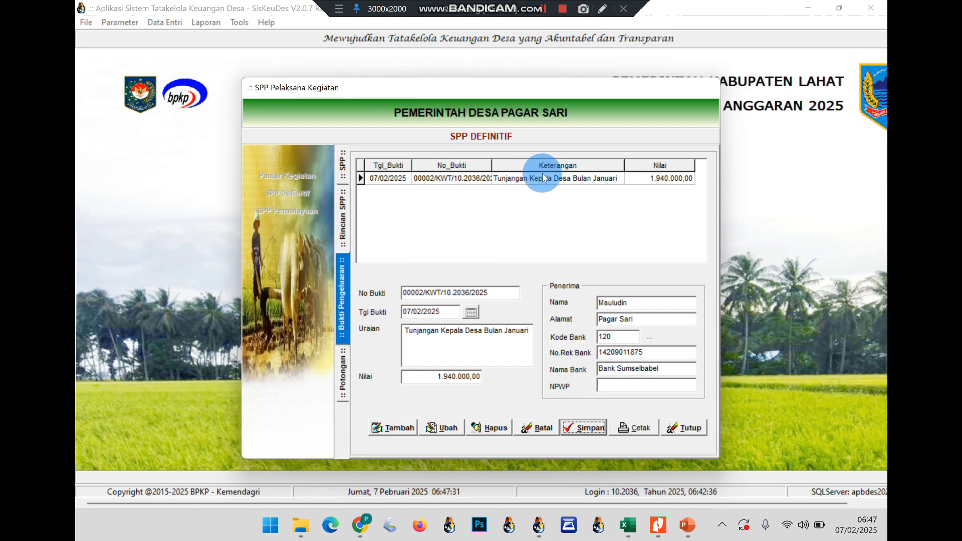
pyautogui.click(542, 219)
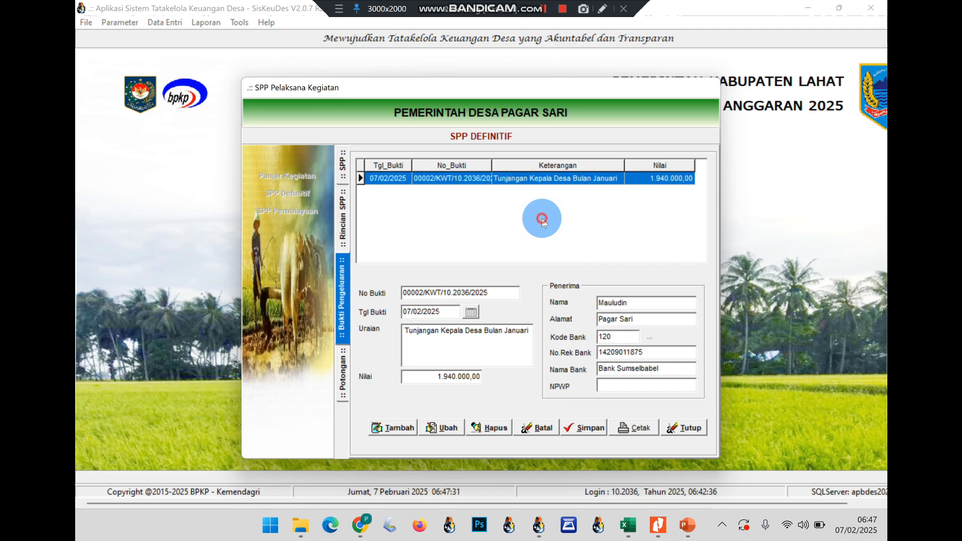
pyautogui.doubleClick(539, 192)
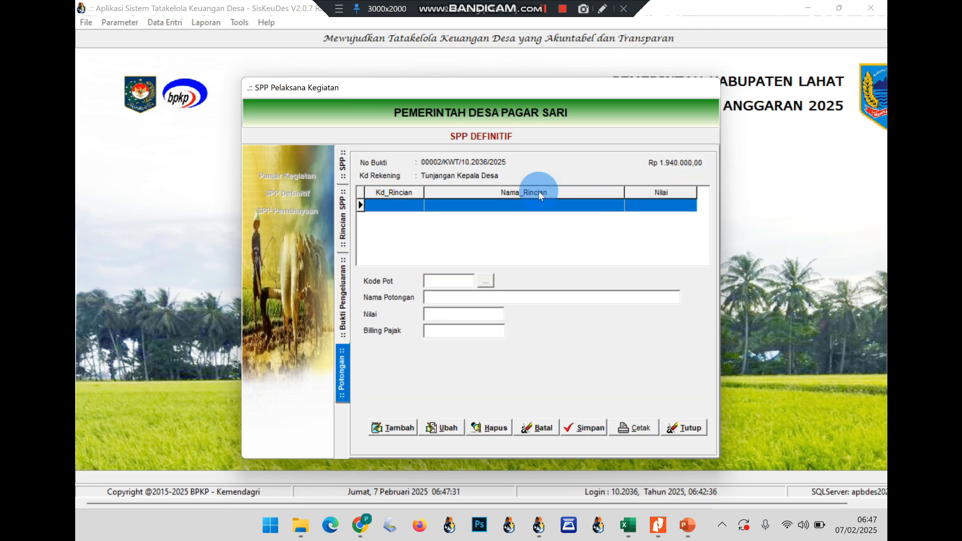
pyautogui.click(683, 527)
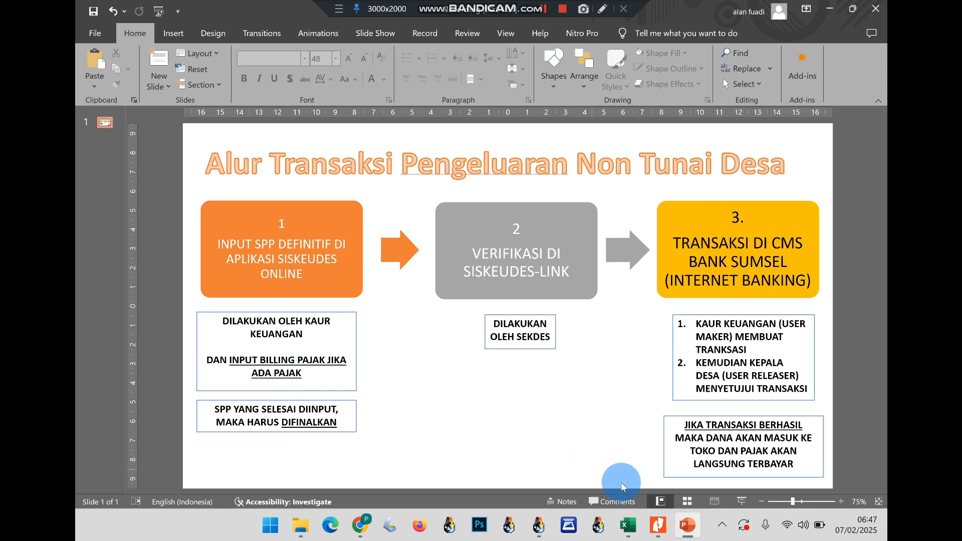
pyautogui.click(687, 524)
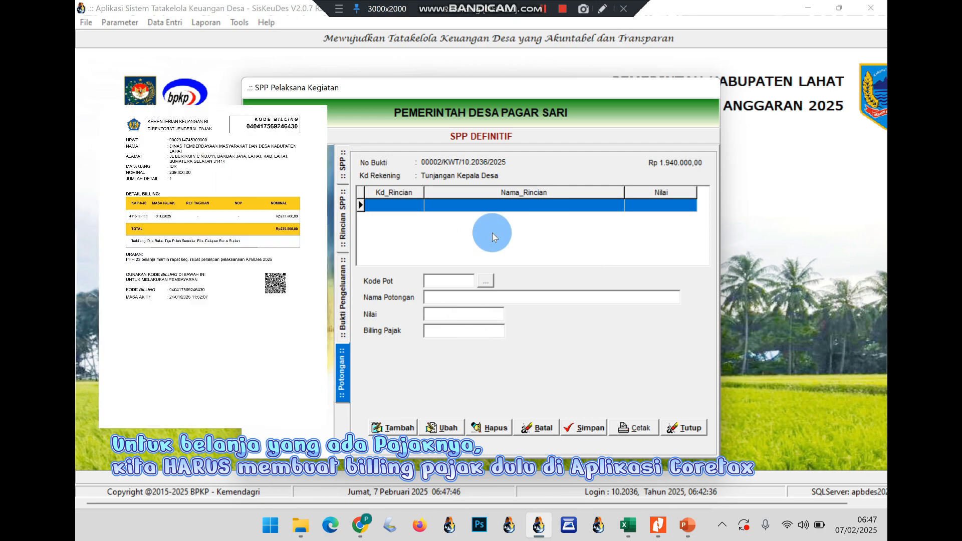
pyautogui.click(403, 427)
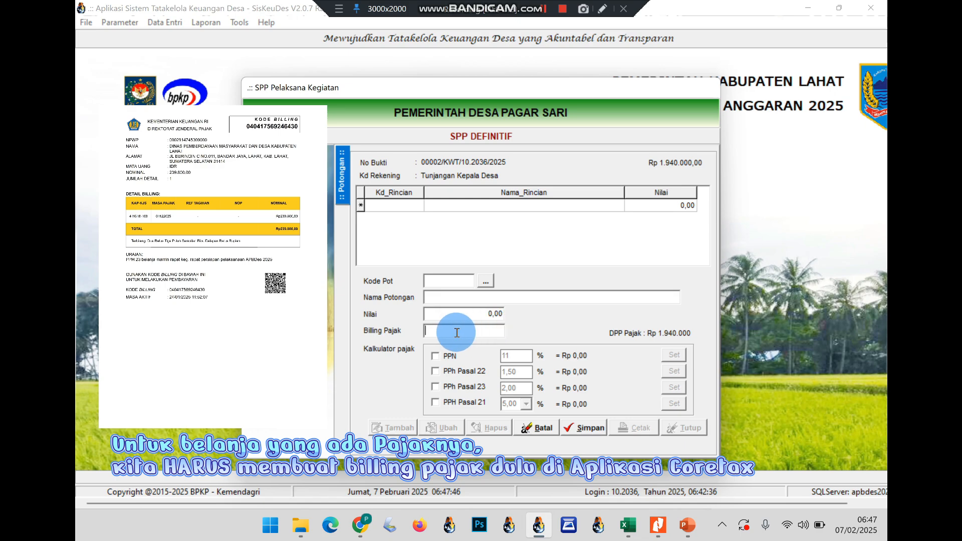
pyautogui.click(551, 426)
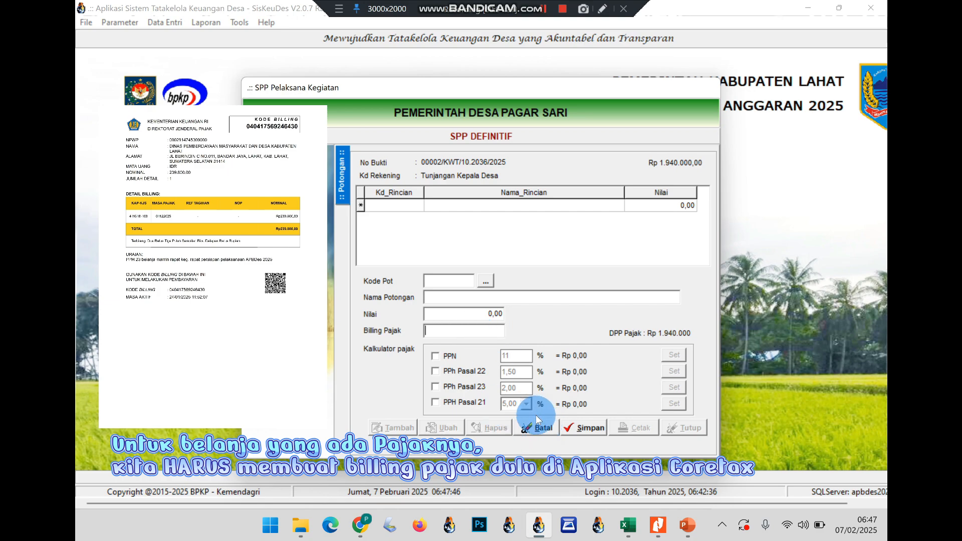
pyautogui.click(532, 424)
pyautogui.click(342, 314)
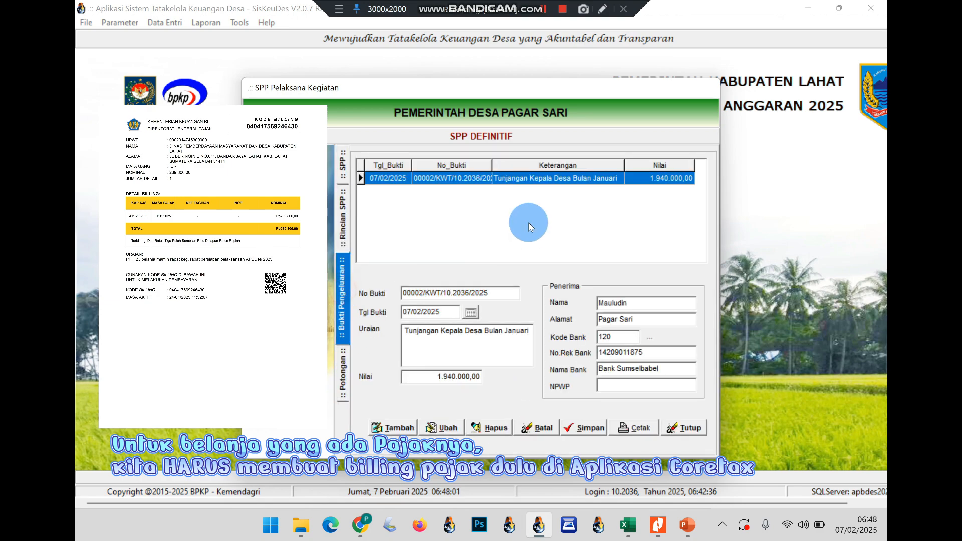
# Set SPP 0001/SPP/10.2036/2025 to status Final, save it, and show its print options
pyautogui.click(344, 169)
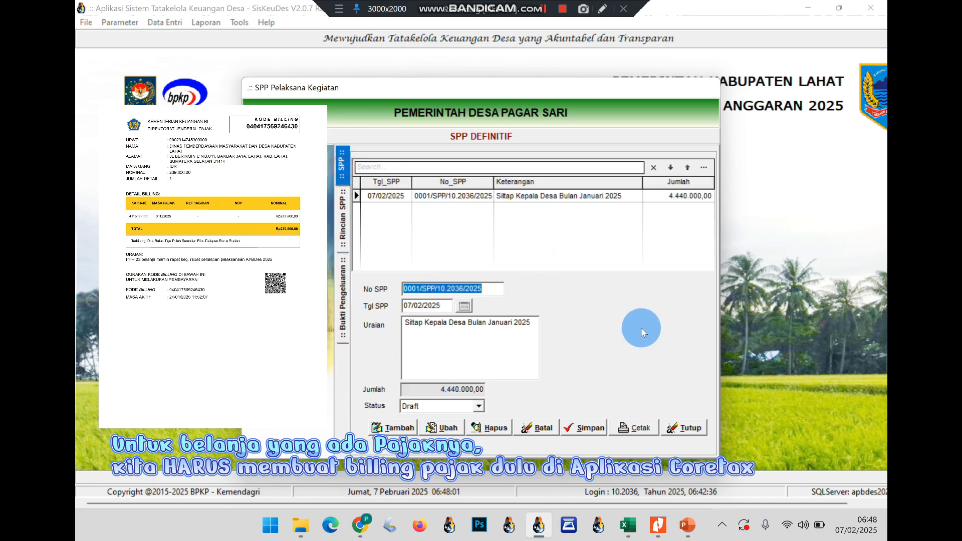
pyautogui.click(646, 194)
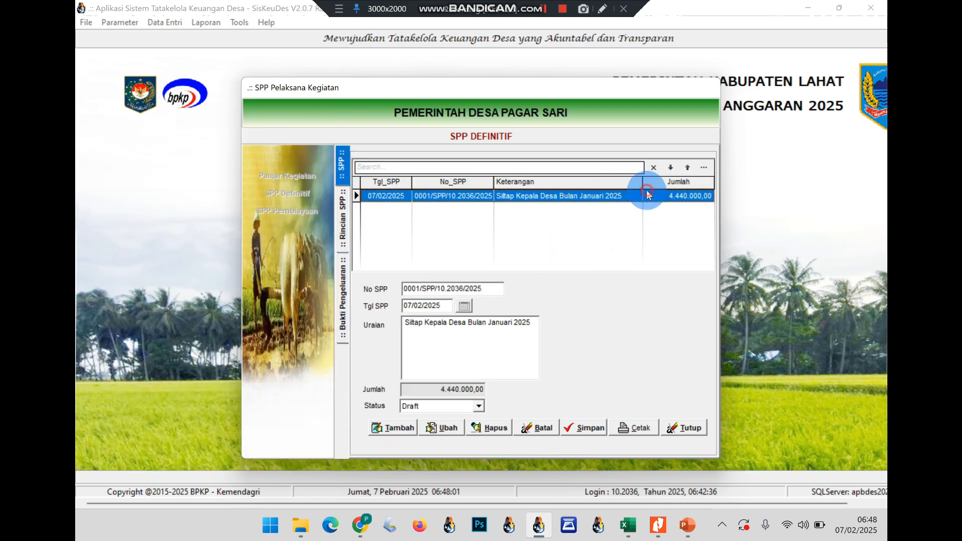
pyautogui.click(439, 427)
pyautogui.click(431, 406)
pyautogui.click(415, 429)
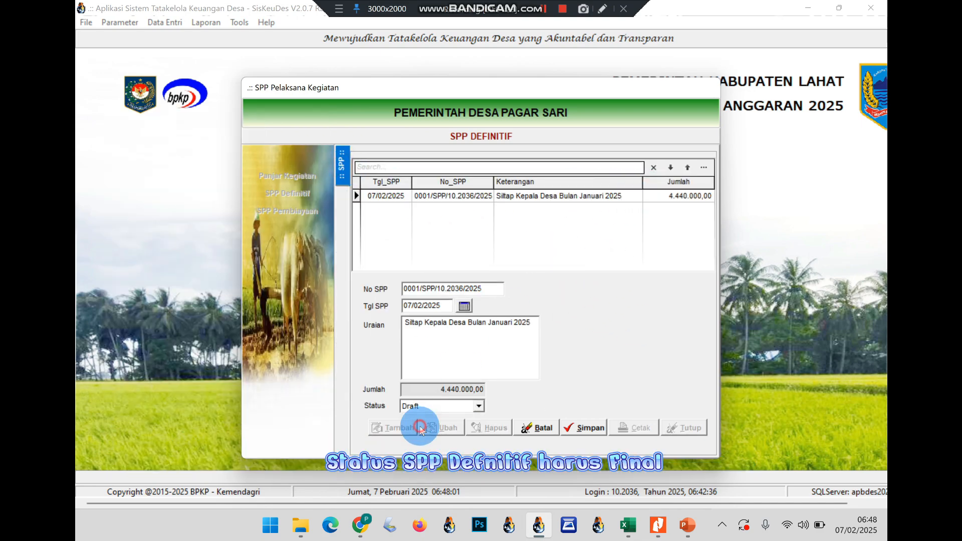
pyautogui.click(585, 429)
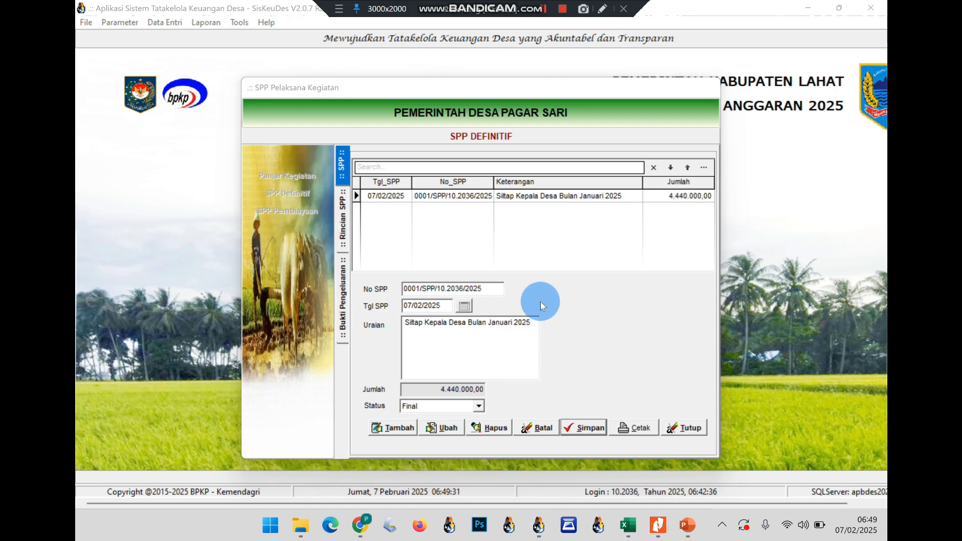
pyautogui.click(637, 423)
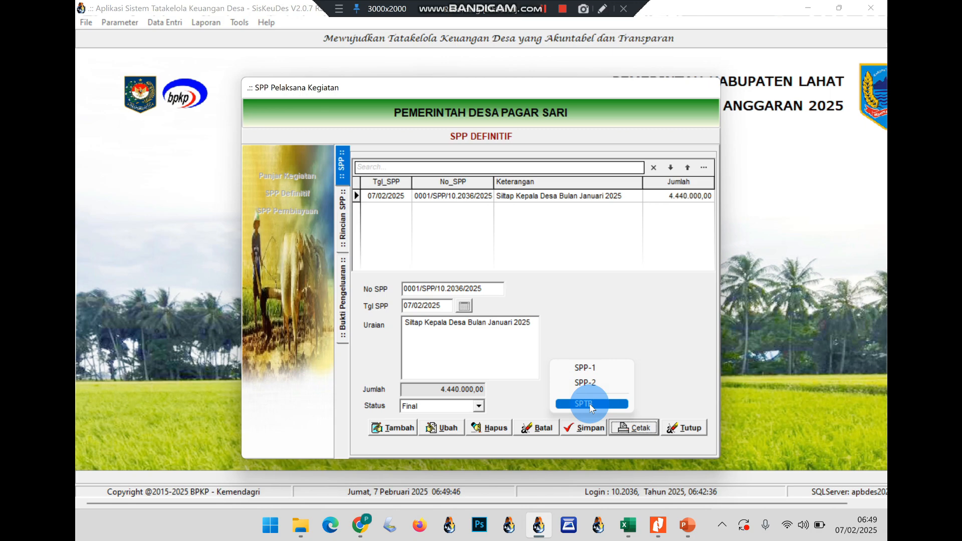
# Preview and close the SPP-2 report, then leave SisKeuDes for the browser
pyautogui.click(605, 381)
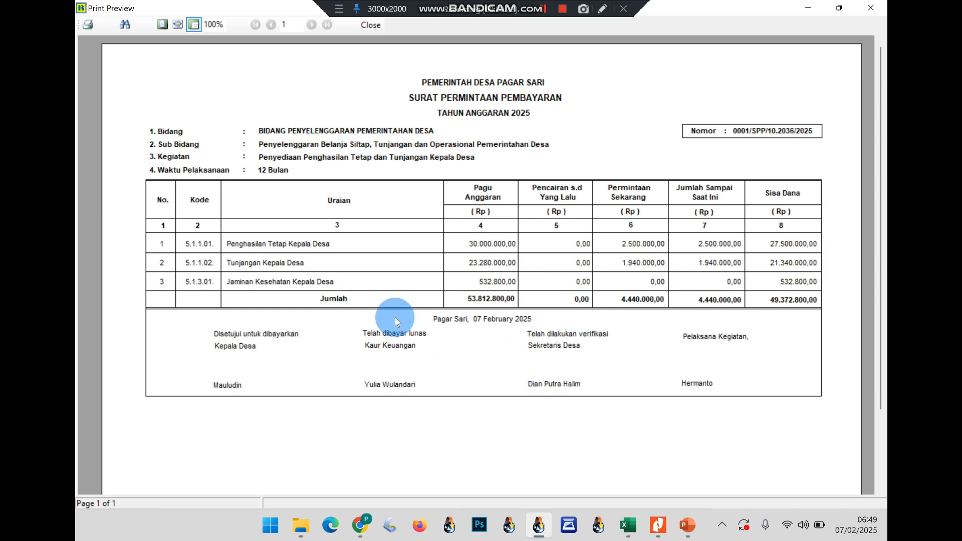
pyautogui.click(870, 8)
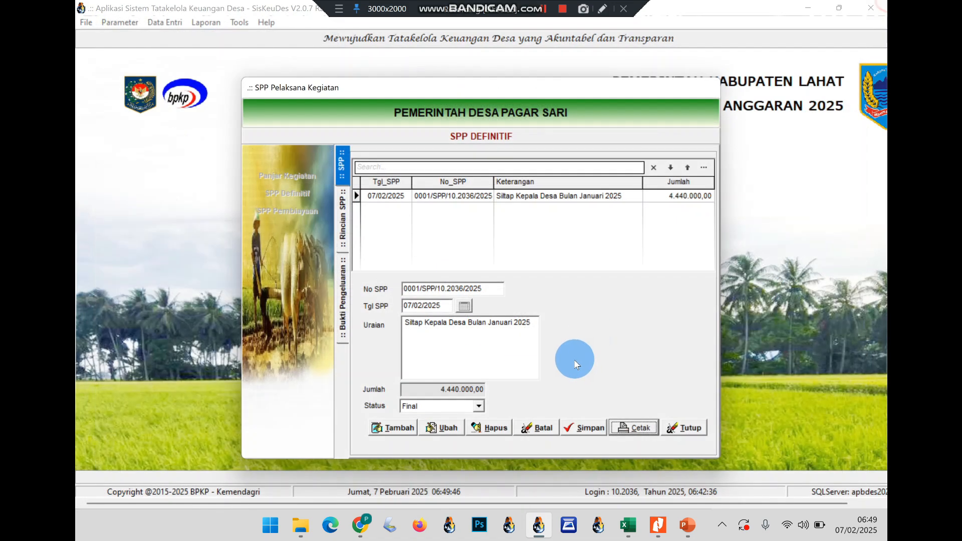
pyautogui.click(632, 427)
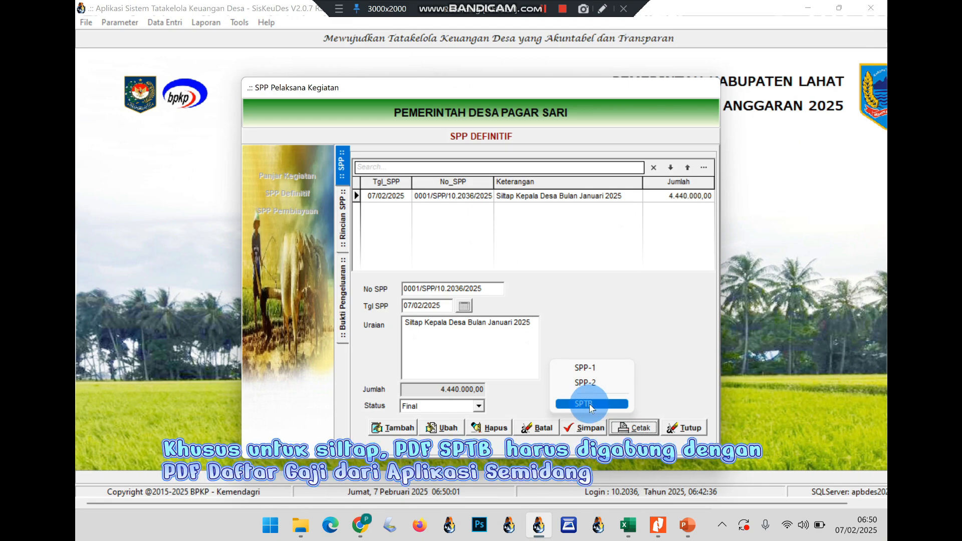
pyautogui.click(622, 294)
pyautogui.click(688, 524)
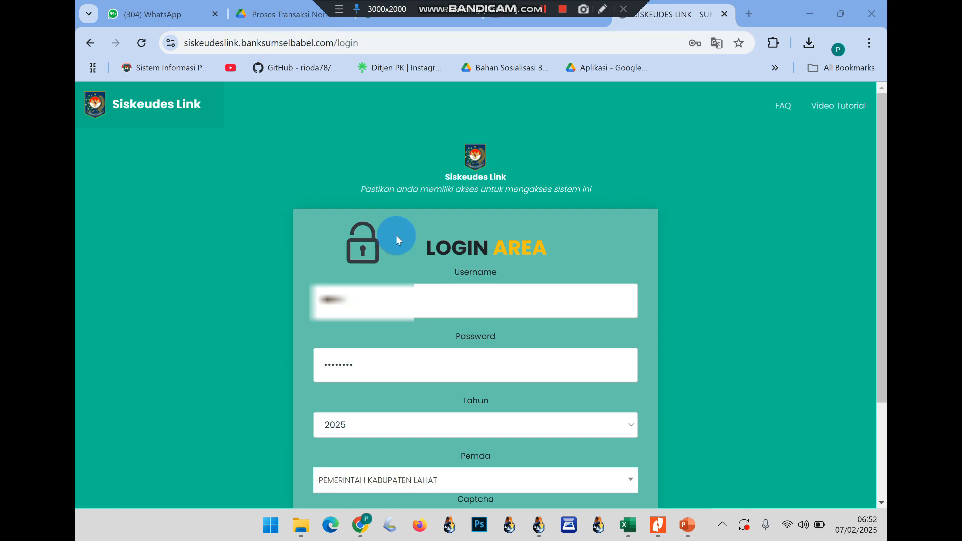
# Log in to Siskeudes Link for 2025 under Pemerintah Kabupaten Lahat with the captcha code
pyautogui.scroll(-1, 396, 237)
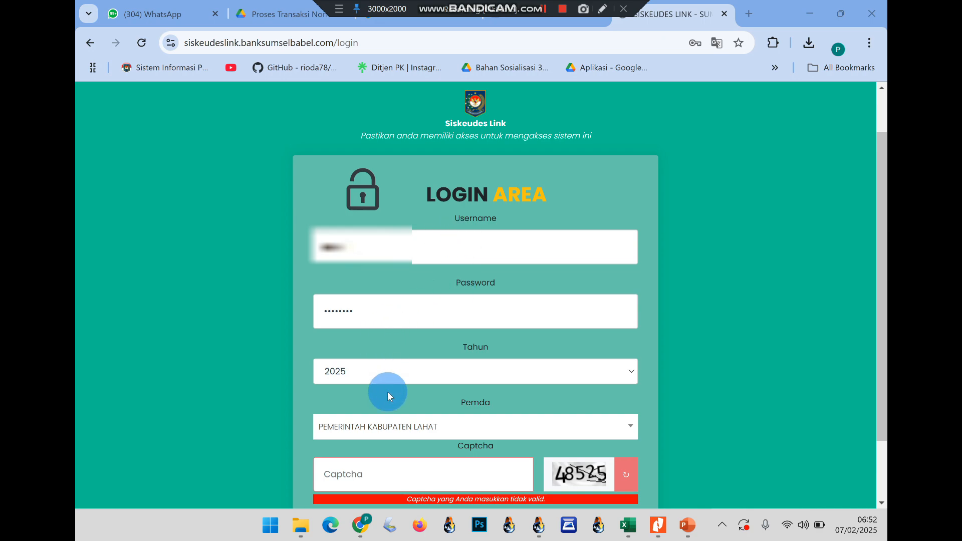
pyautogui.click(383, 426)
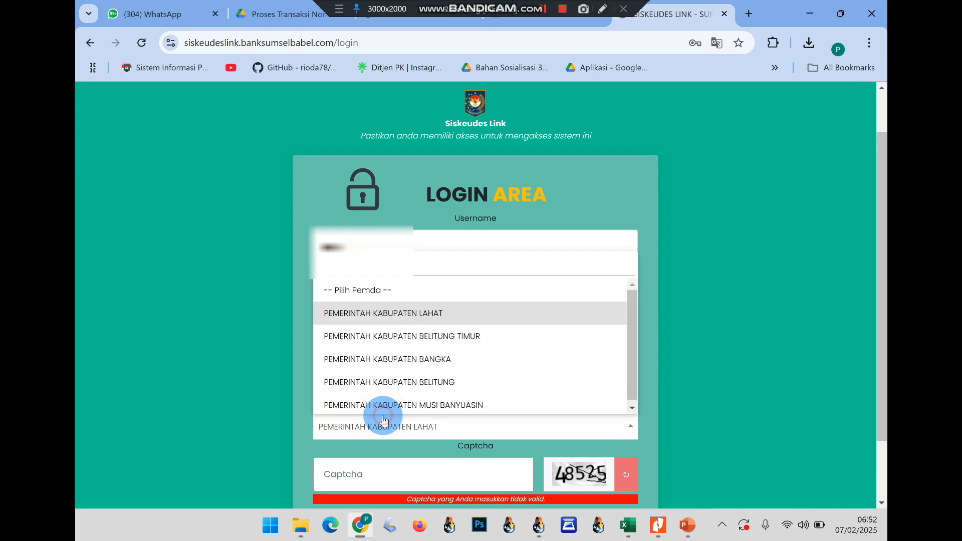
pyautogui.click(408, 310)
pyautogui.scroll(-1, 402, 410)
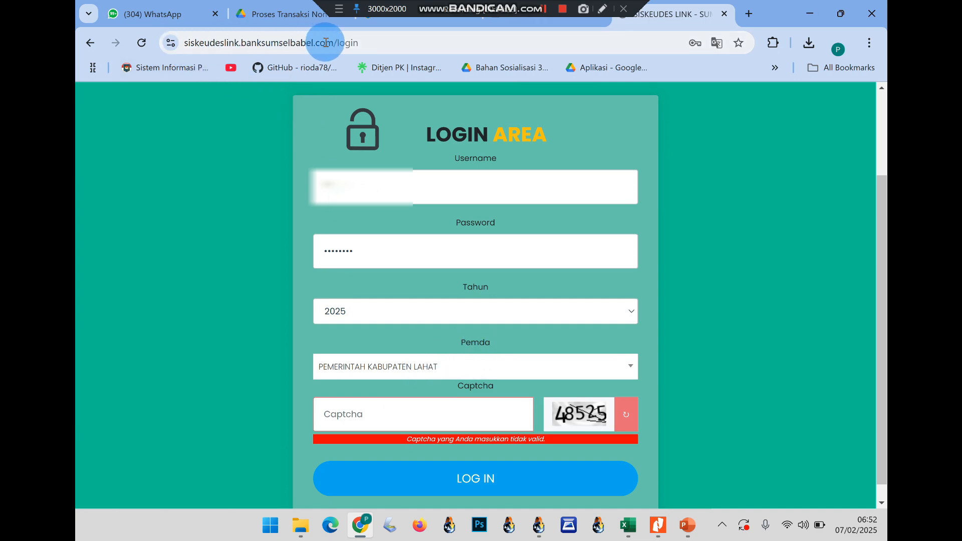
pyautogui.click(376, 410)
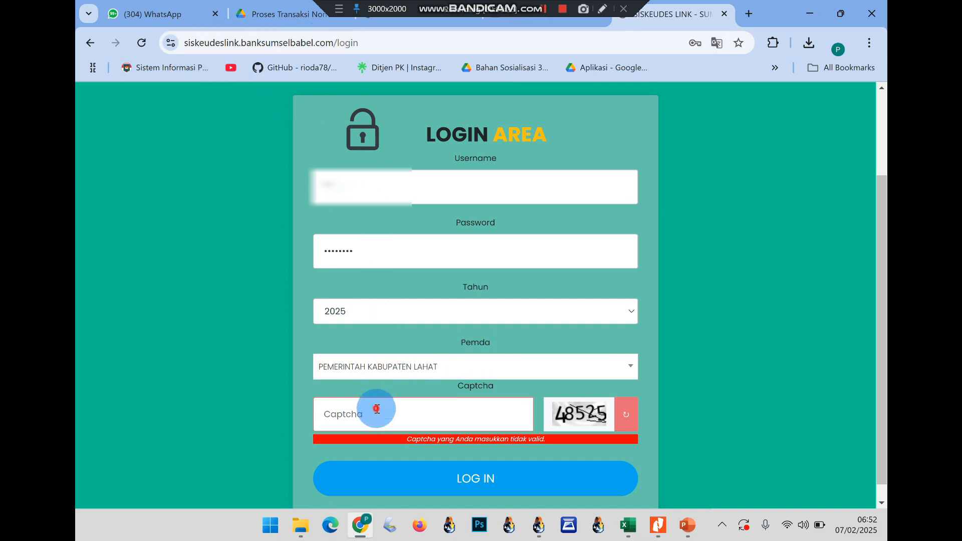
pyautogui.write('48525')
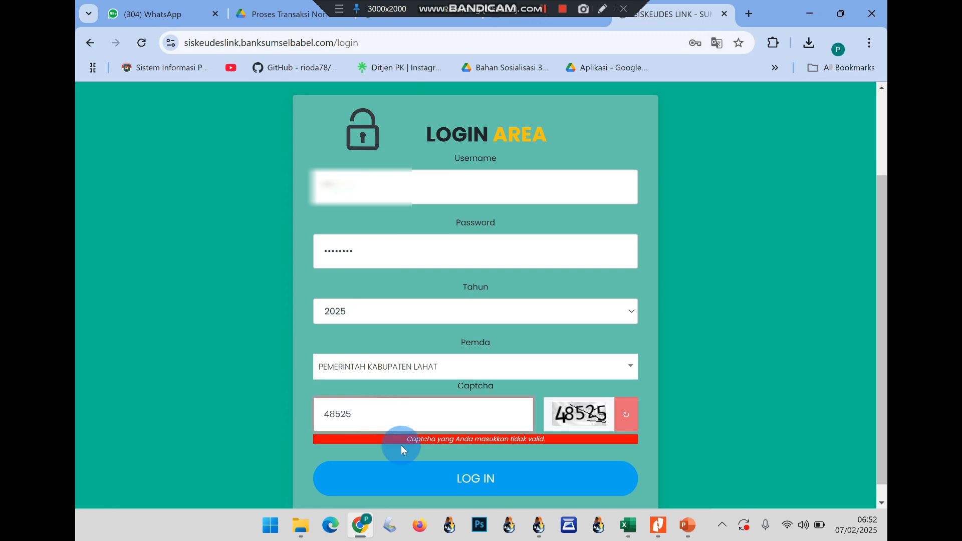
pyautogui.click(394, 467)
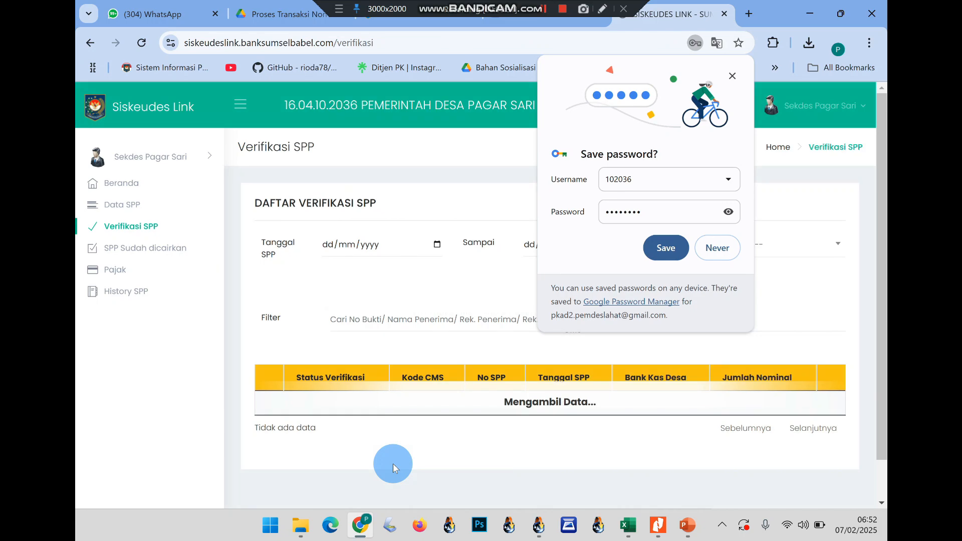
# Save the Siskeudes Link login password in Chrome
pyautogui.click(665, 249)
pyautogui.scroll(-3, 633, 278)
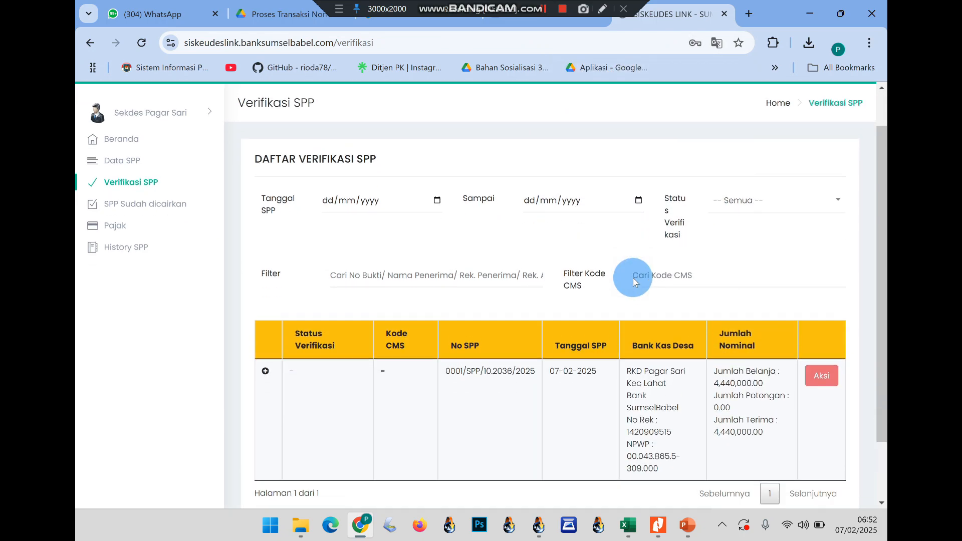
pyautogui.scroll(1, 632, 278)
pyautogui.scroll(-1, 633, 277)
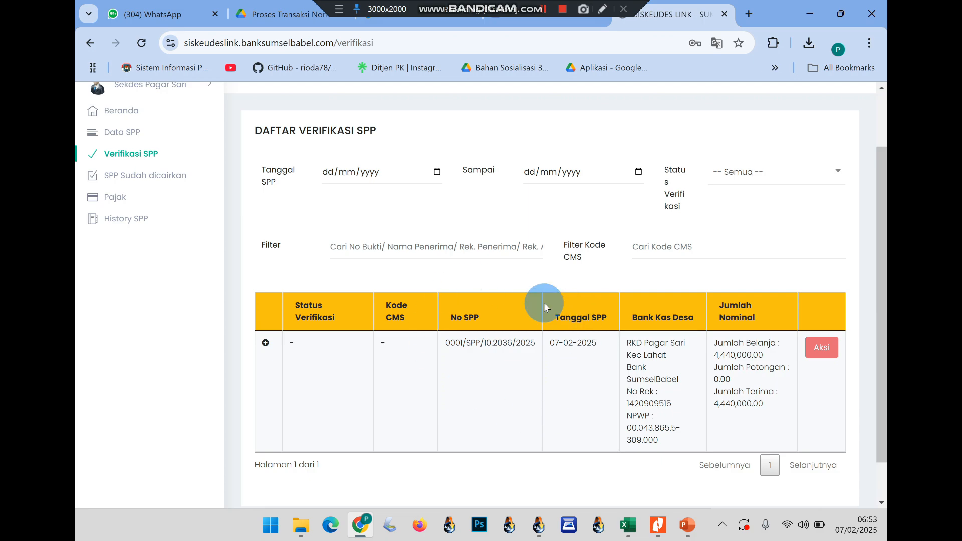
# Review the two receipts of SPP 0001/SPP/10.2036/2025 in Data SPP, then return to Verifikasi SPP
pyautogui.click(119, 133)
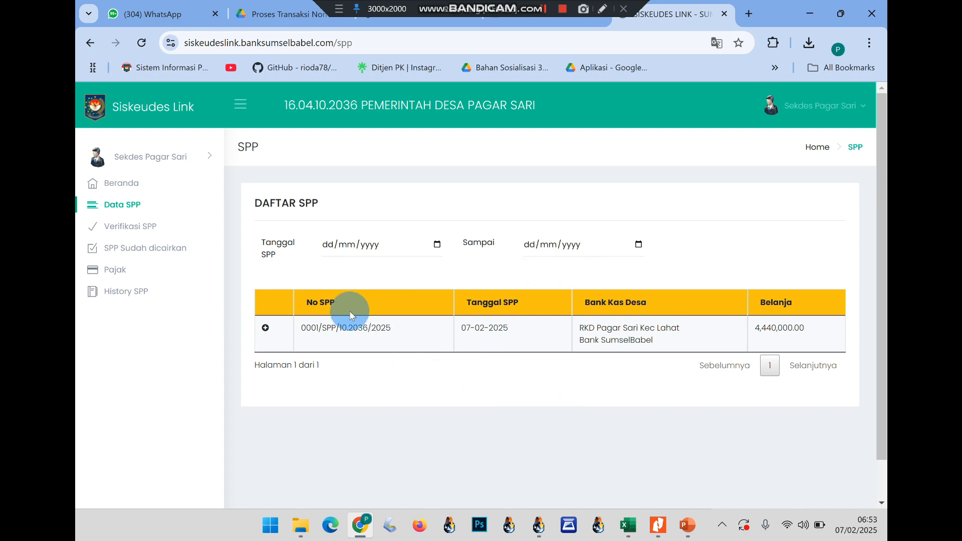
pyautogui.click(266, 328)
pyautogui.scroll(-2, 314, 353)
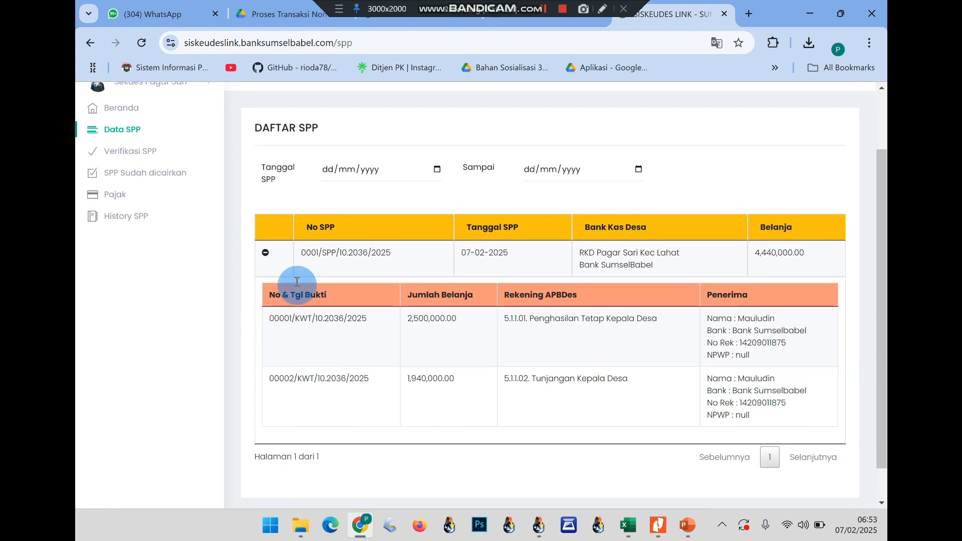
pyautogui.click(266, 253)
pyautogui.click(133, 182)
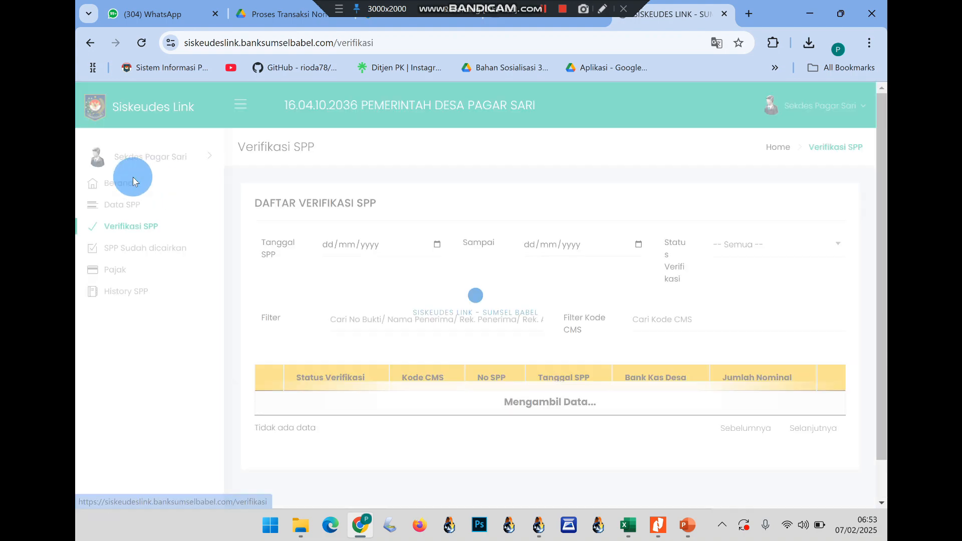
pyautogui.scroll(-2, 763, 350)
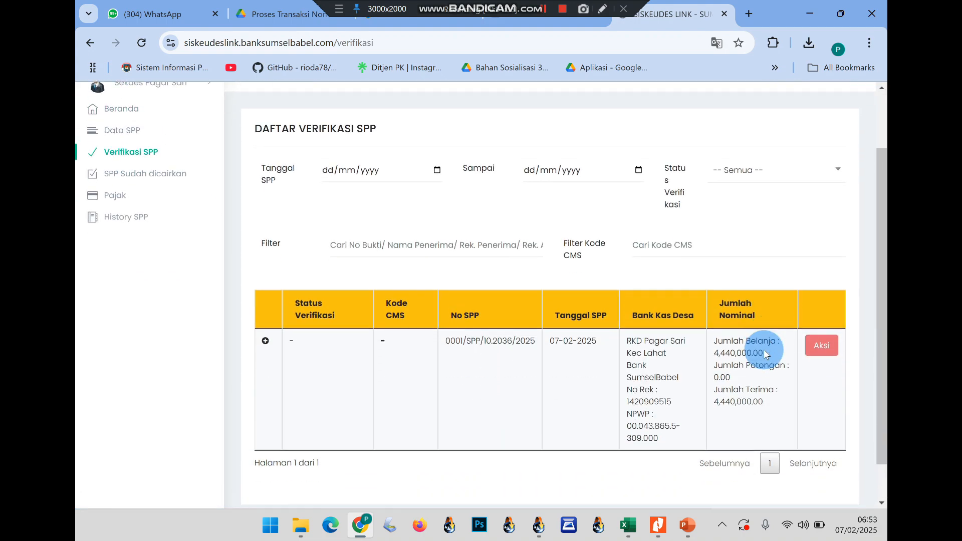
# Open the SPP's verification details and check the RKD Pagar Sari Kec Lahat account name for stray spaces
pyautogui.click(810, 349)
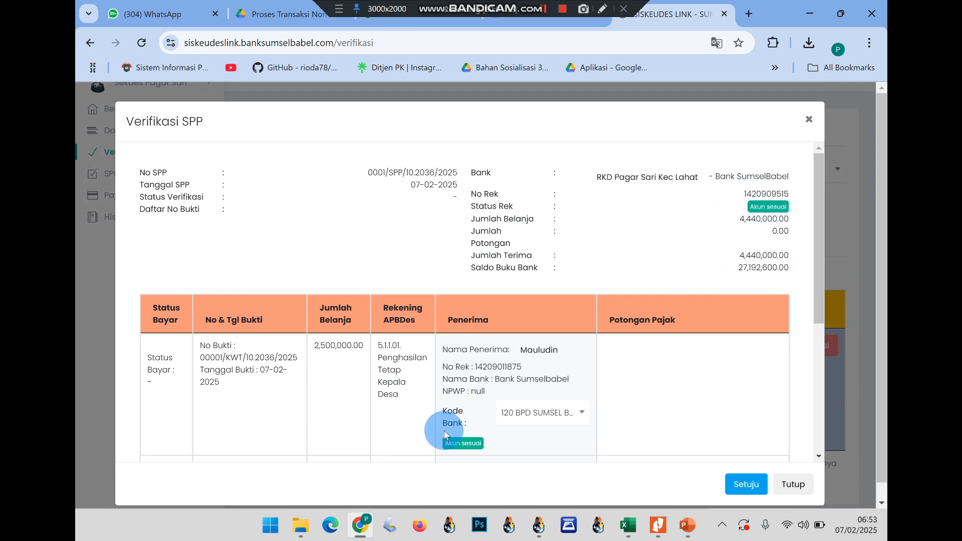
pyautogui.scroll(-3, 466, 439)
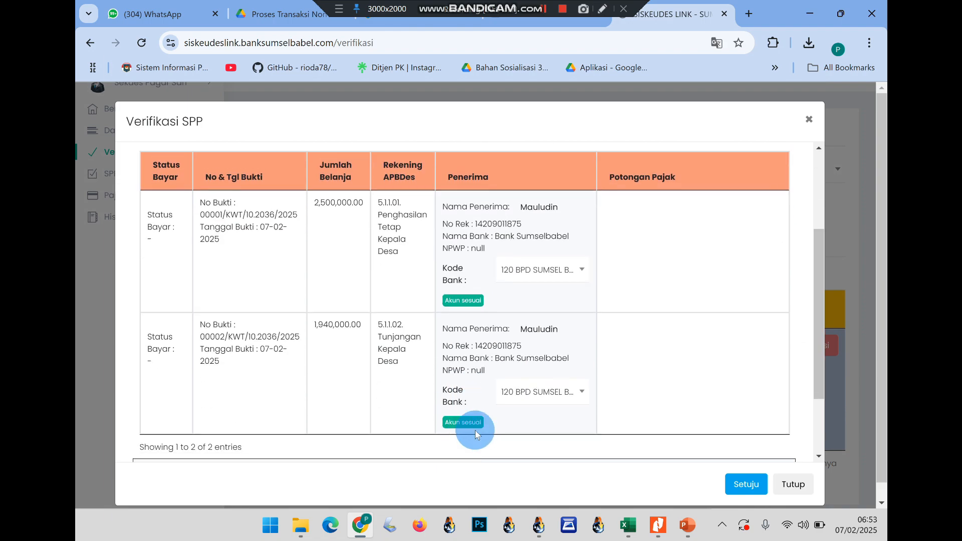
pyautogui.scroll(3, 569, 353)
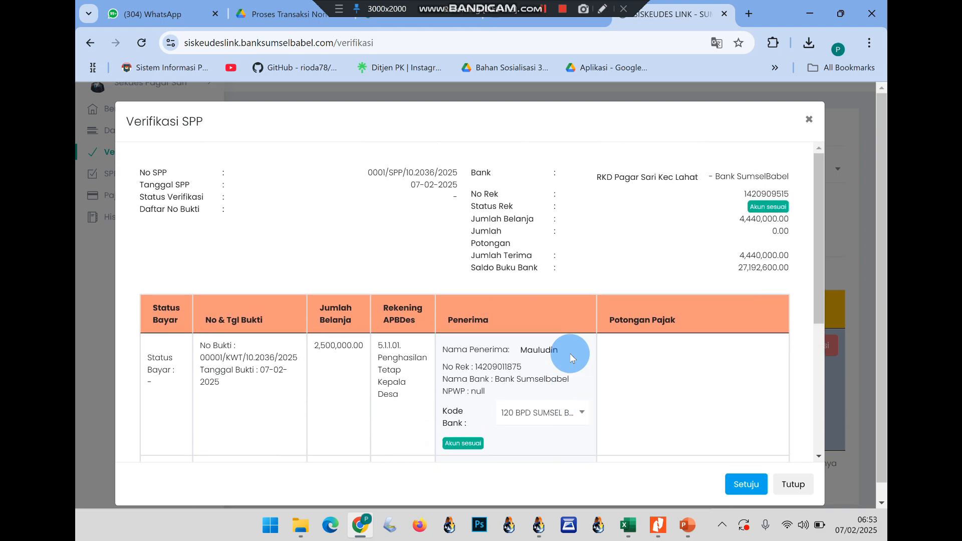
pyautogui.click(650, 180)
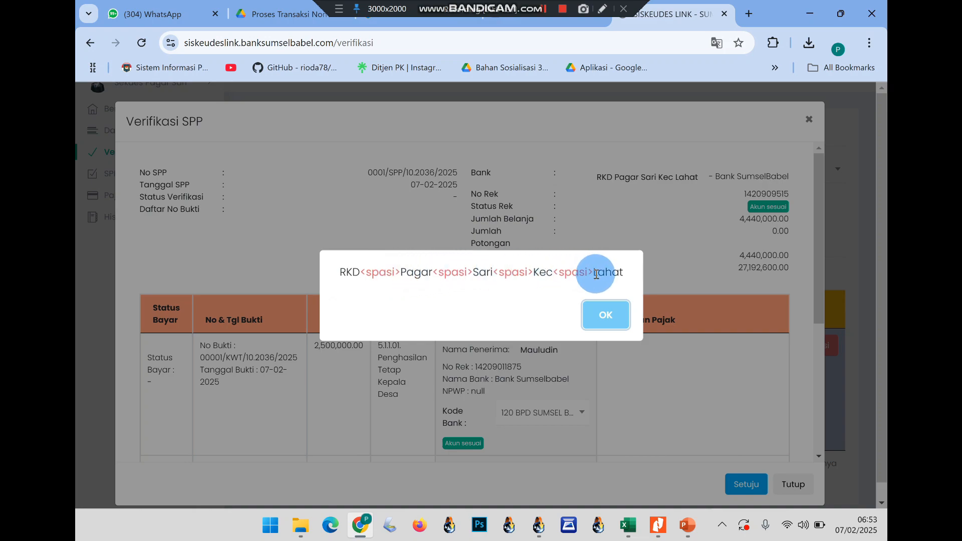
pyautogui.click(603, 306)
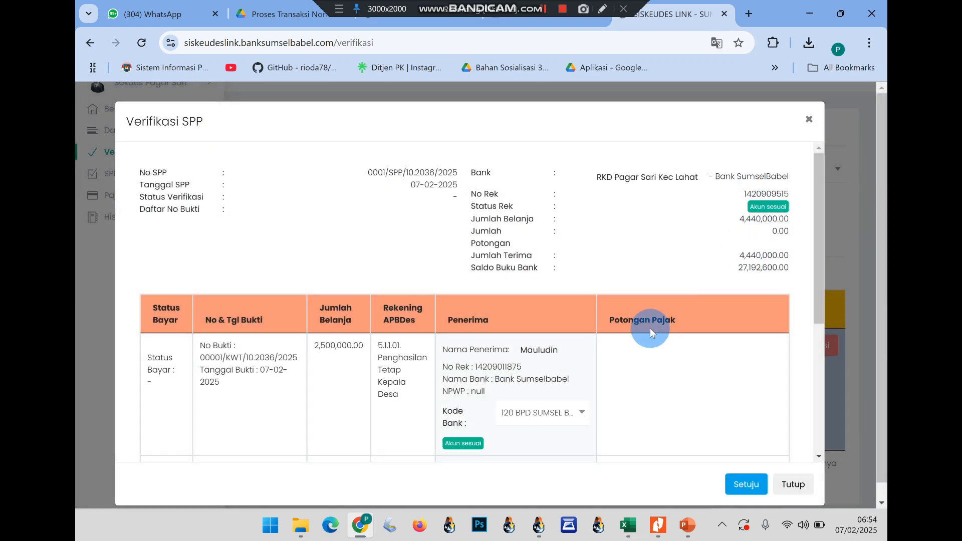
pyautogui.click(537, 526)
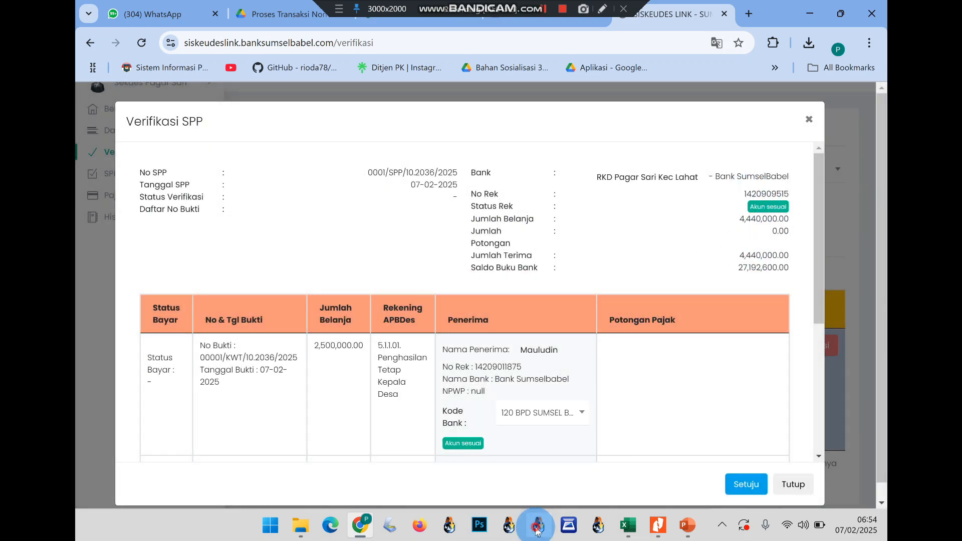
pyautogui.click(683, 427)
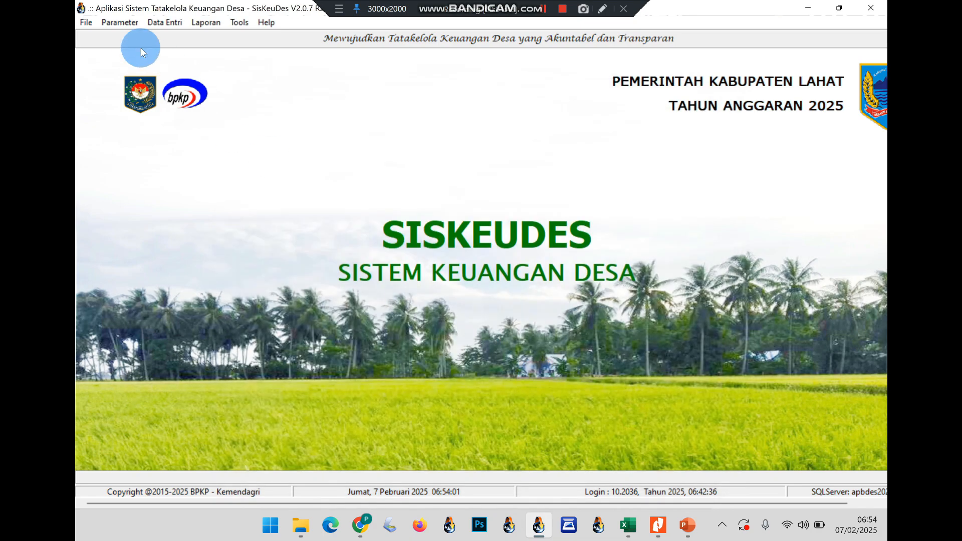
# Look up the village bank account settings under SisKeuDes Parameter, then return to the verification details
pyautogui.click(120, 22)
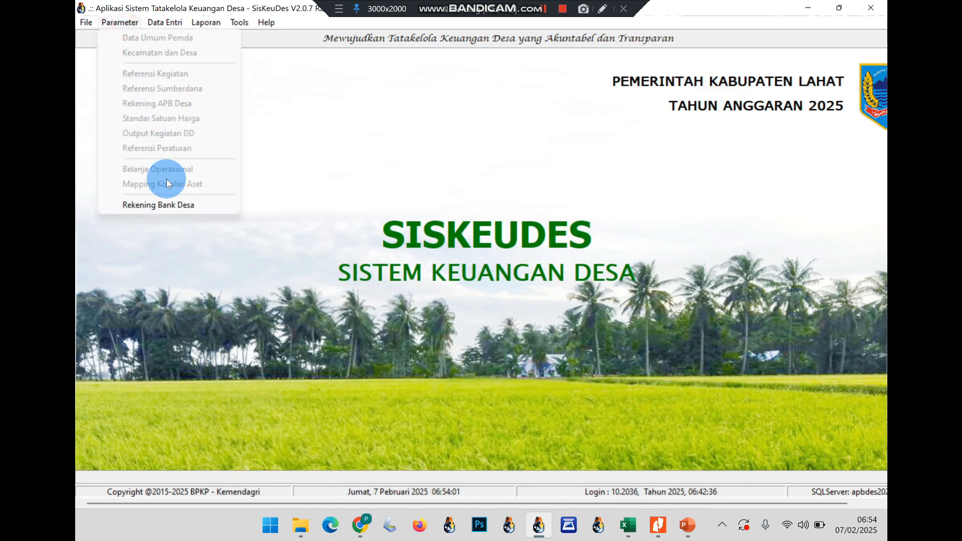
pyautogui.click(360, 525)
pyautogui.scroll(-3, 516, 337)
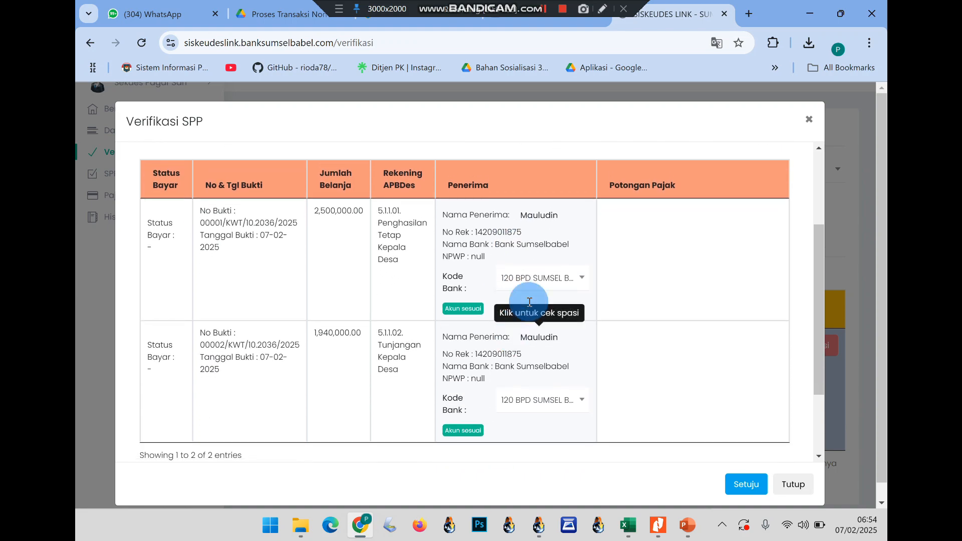
# Check the receipt recipient name for extra spaces
pyautogui.click(546, 224)
pyautogui.click(608, 321)
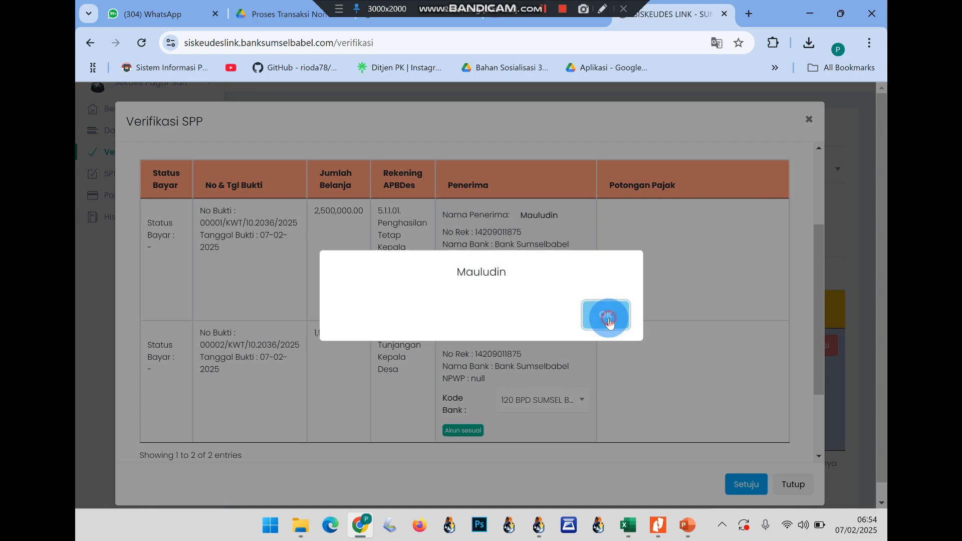
pyautogui.scroll(-1, 506, 279)
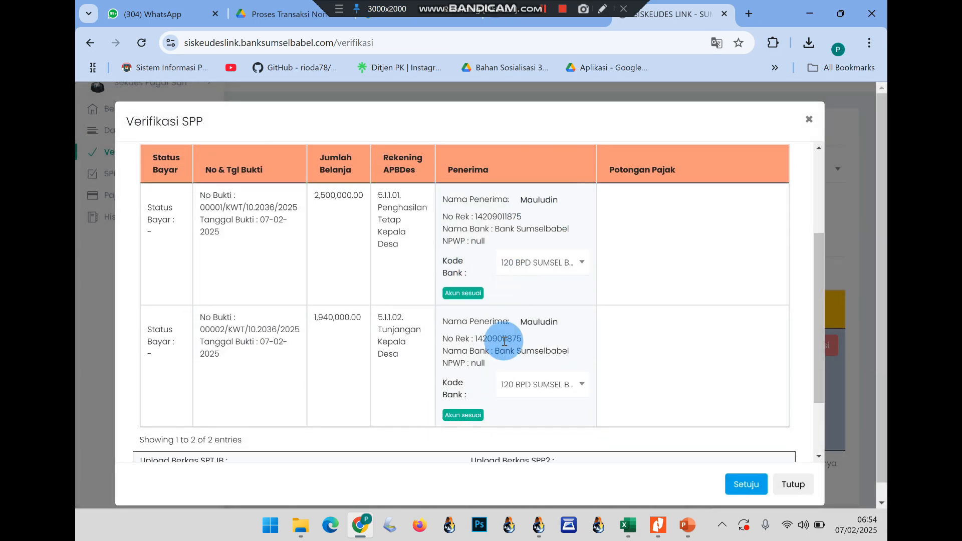
pyautogui.scroll(-3, 438, 370)
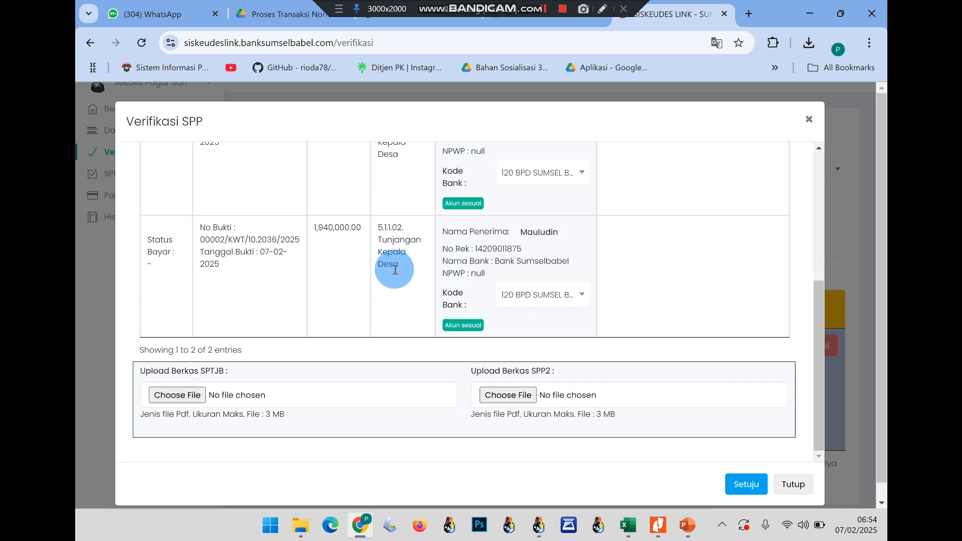
# Upload 'SPTB + Daftar Gaji Semidang.pdf' from Documents as the SPTJB file, entering the captcha
pyautogui.click(178, 394)
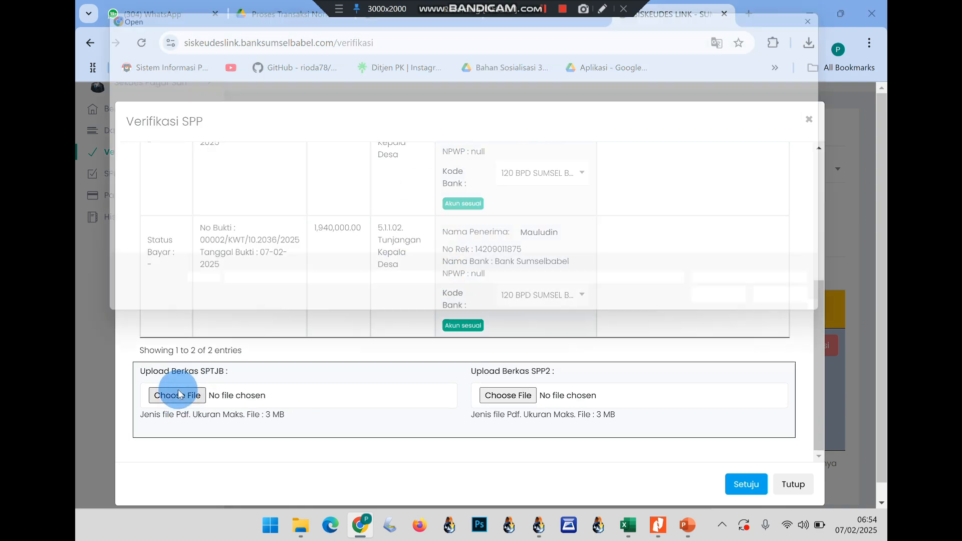
pyautogui.click(131, 131)
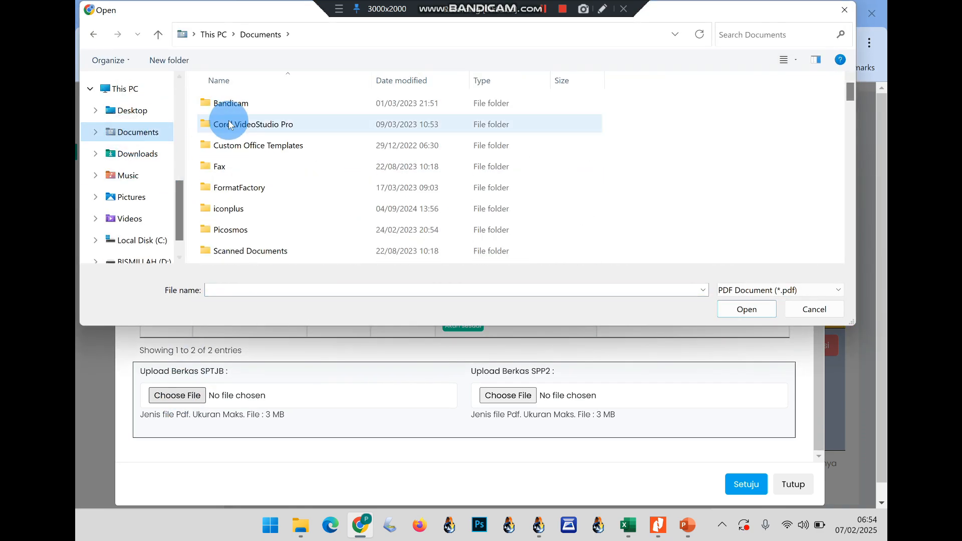
pyautogui.click(414, 82)
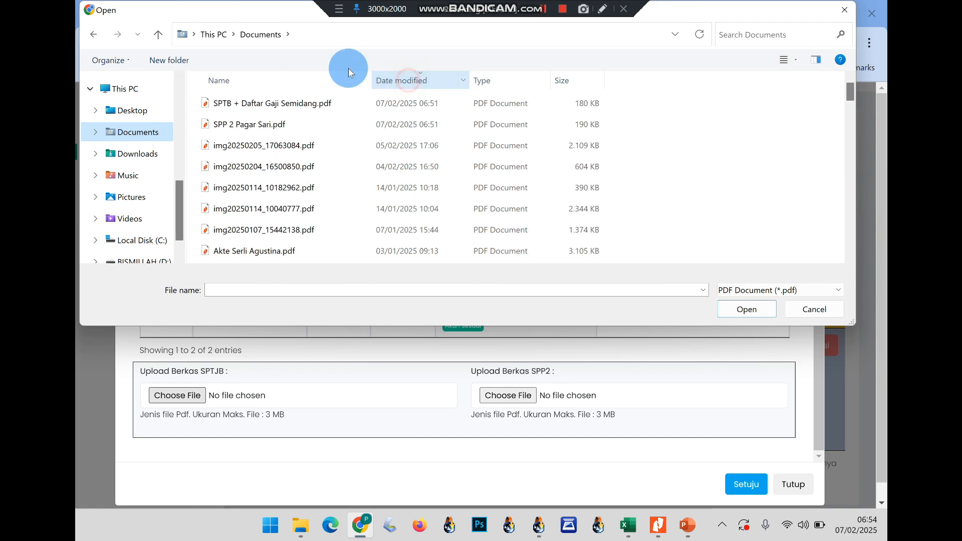
pyautogui.click(268, 107)
pyautogui.doubleClick(269, 107)
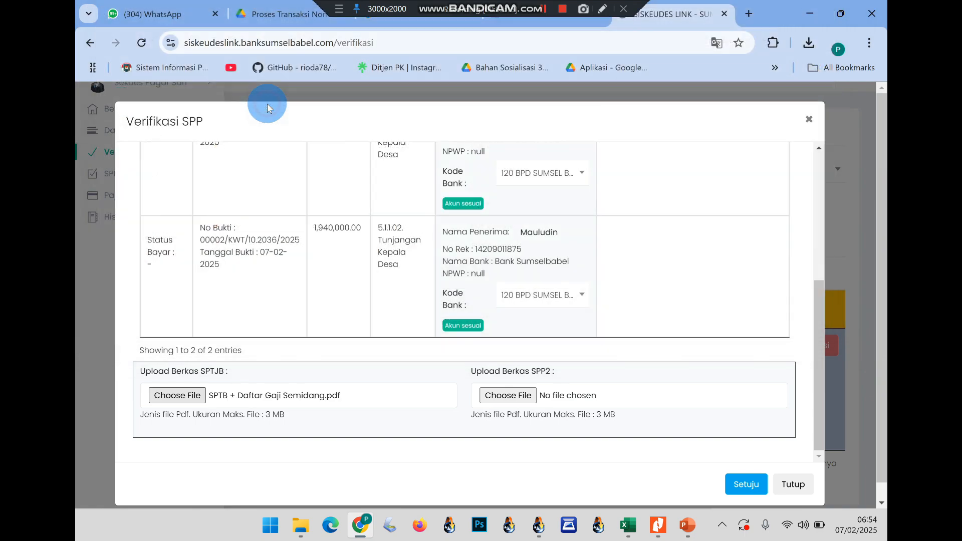
pyautogui.click(414, 337)
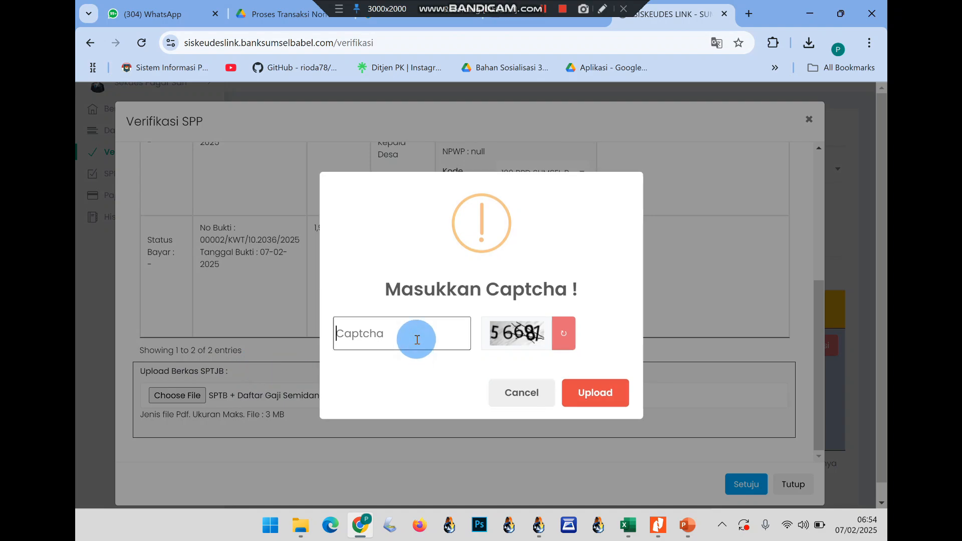
pyautogui.write('5')
pyautogui.click(576, 391)
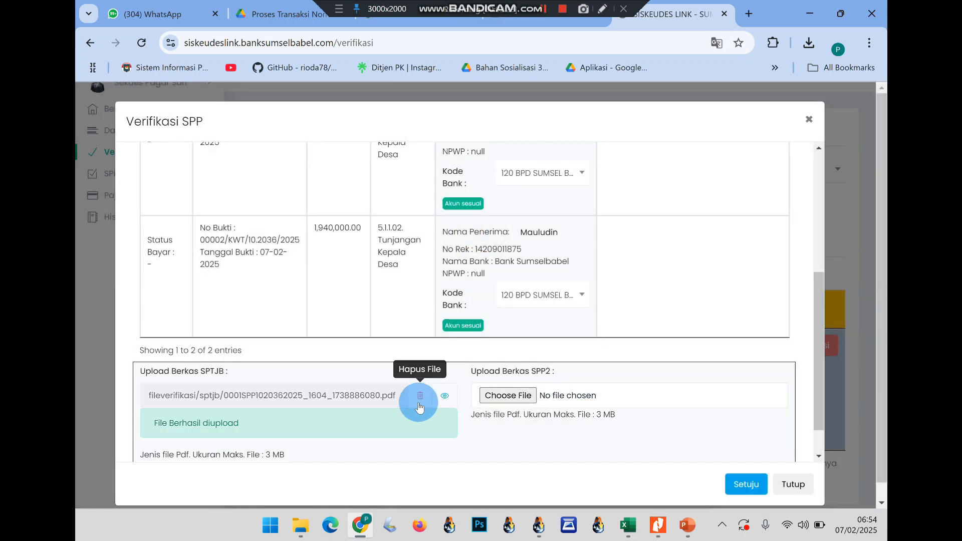
pyautogui.scroll(-1, 420, 399)
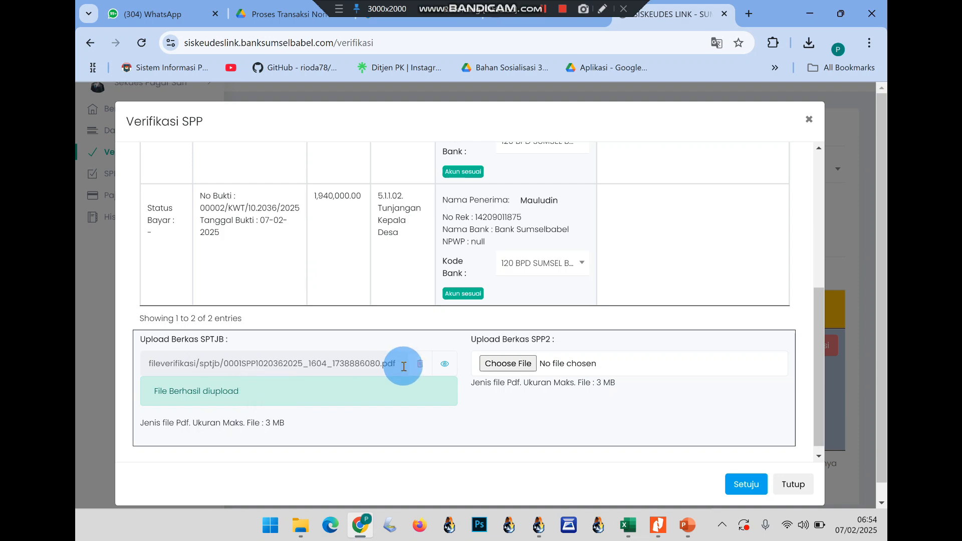
# Upload 'SPP 2 Pagar Sari.pdf' as the SPP2 file, entering the captcha
pyautogui.click(523, 371)
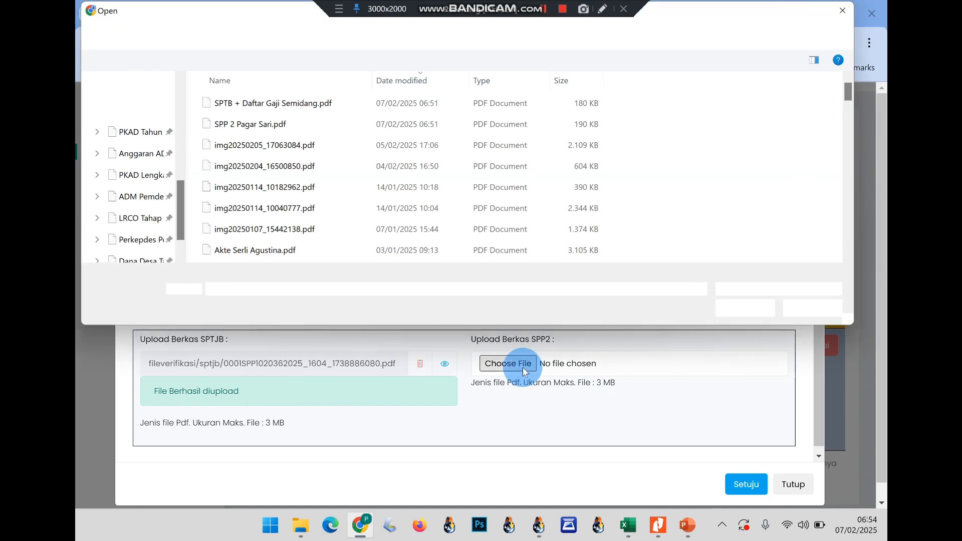
pyautogui.doubleClick(308, 125)
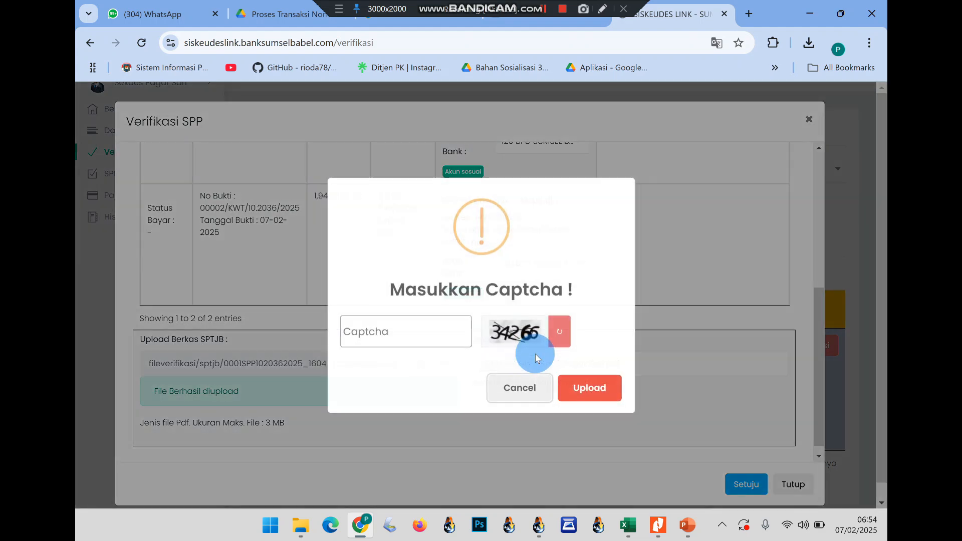
pyautogui.click(433, 327)
pyautogui.write('34266')
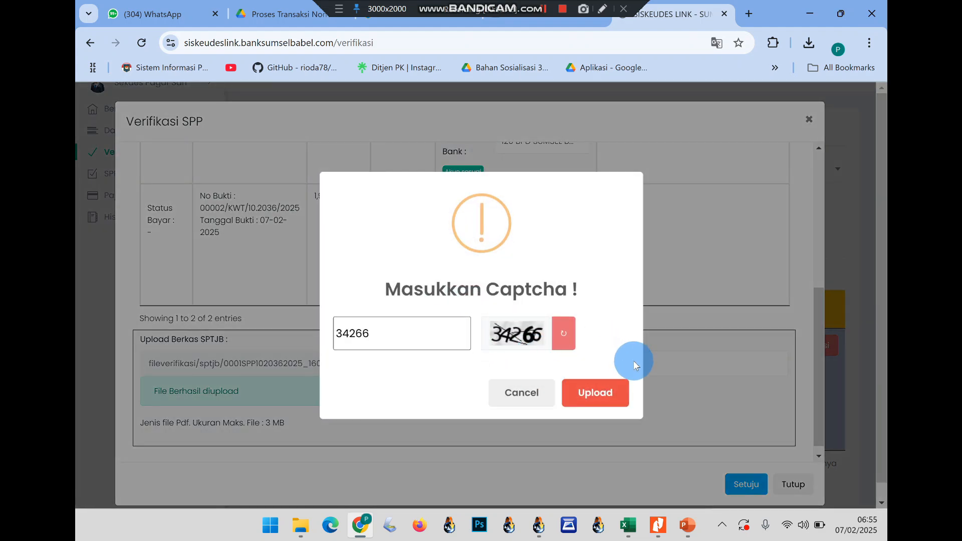
pyautogui.click(592, 390)
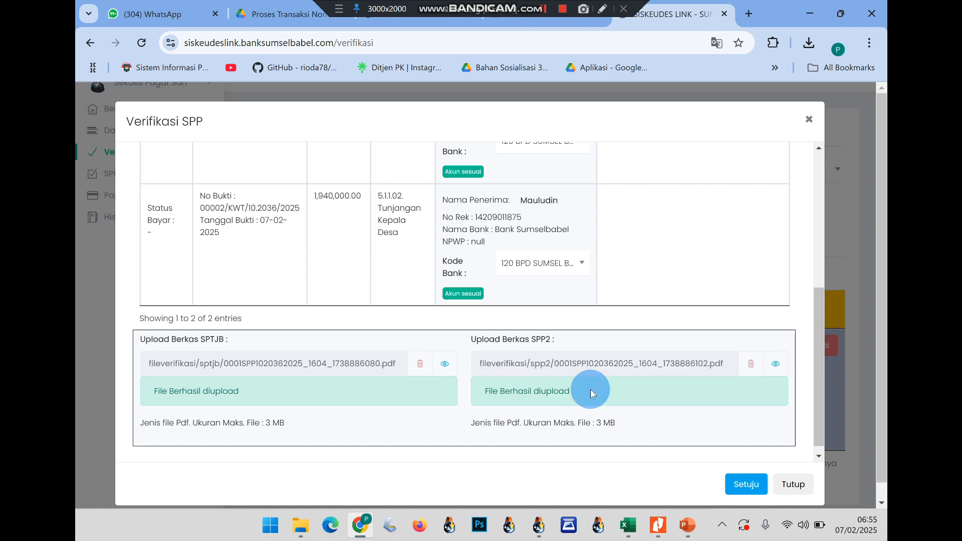
# Approve the SPP verification with Setuju and confirm it
pyautogui.click(749, 484)
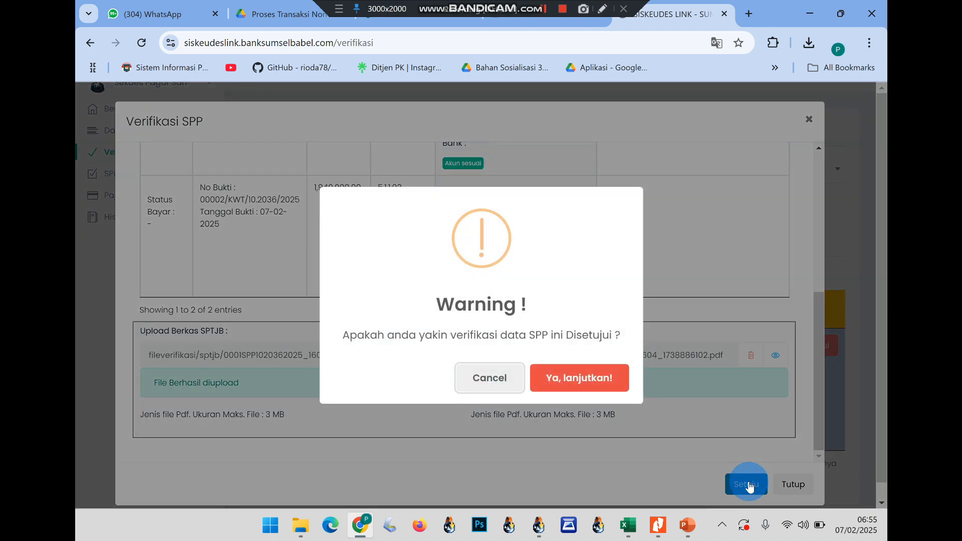
pyautogui.click(575, 377)
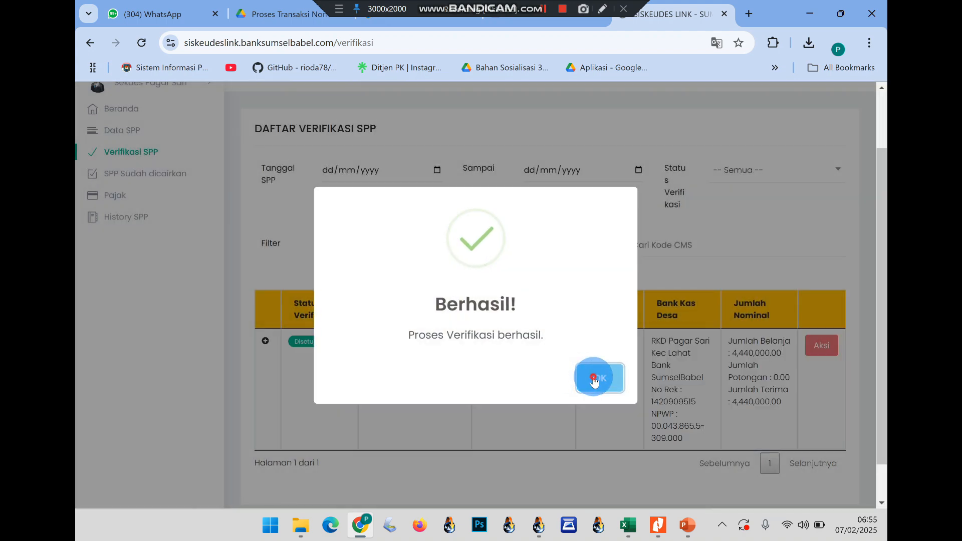
pyautogui.click(593, 378)
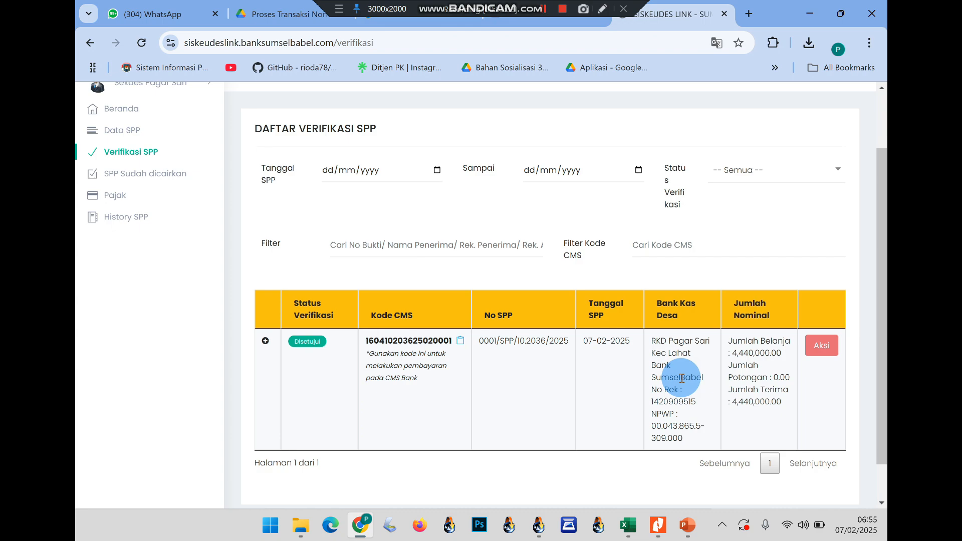
# Cancel (Batal) the verification of SPP 0001/SPP/10.2036/2025 and check the empty Data SPP list
pyautogui.scroll(-1, 714, 339)
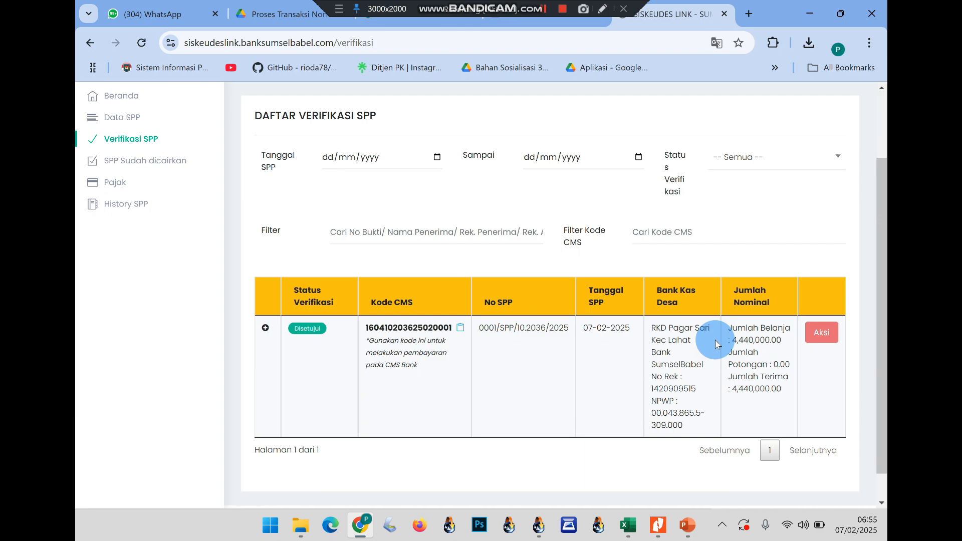
pyautogui.click(823, 334)
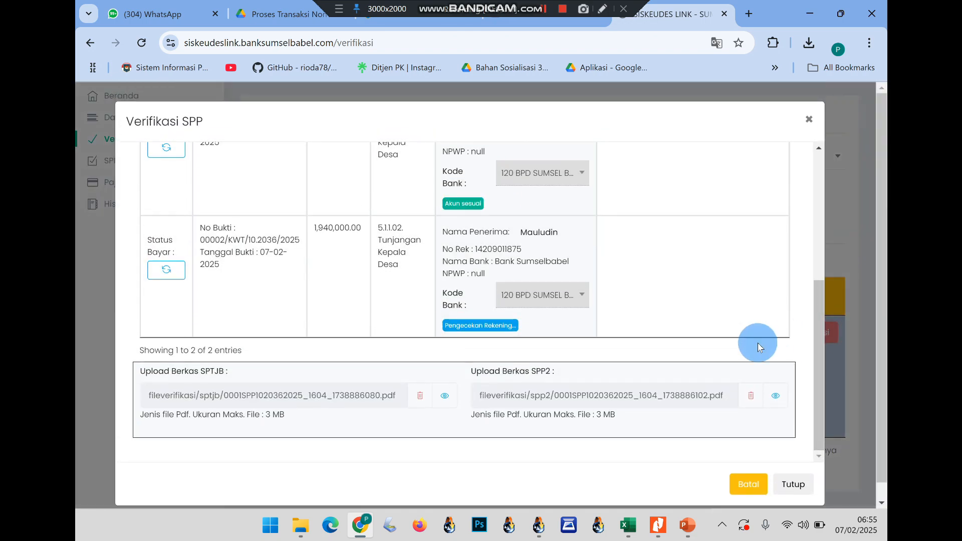
pyautogui.click(746, 483)
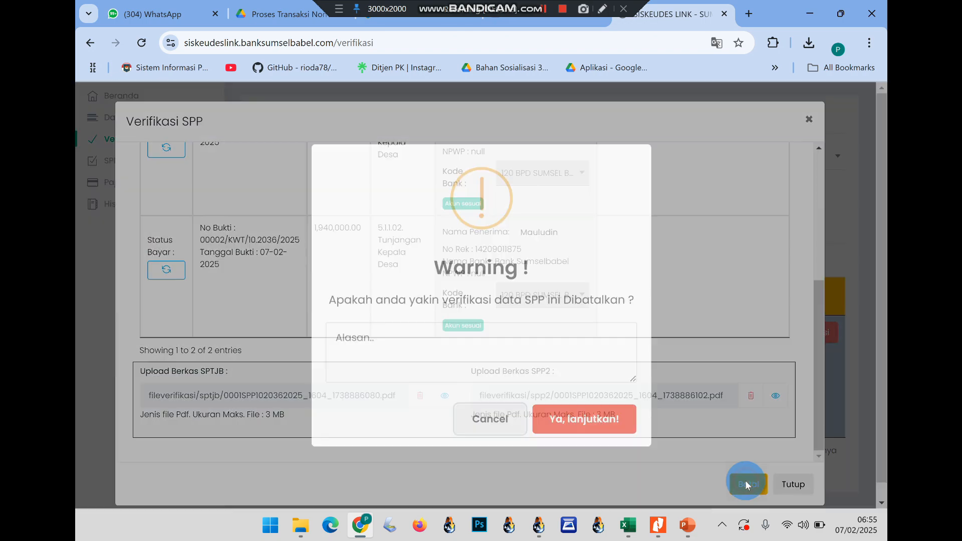
pyautogui.click(563, 414)
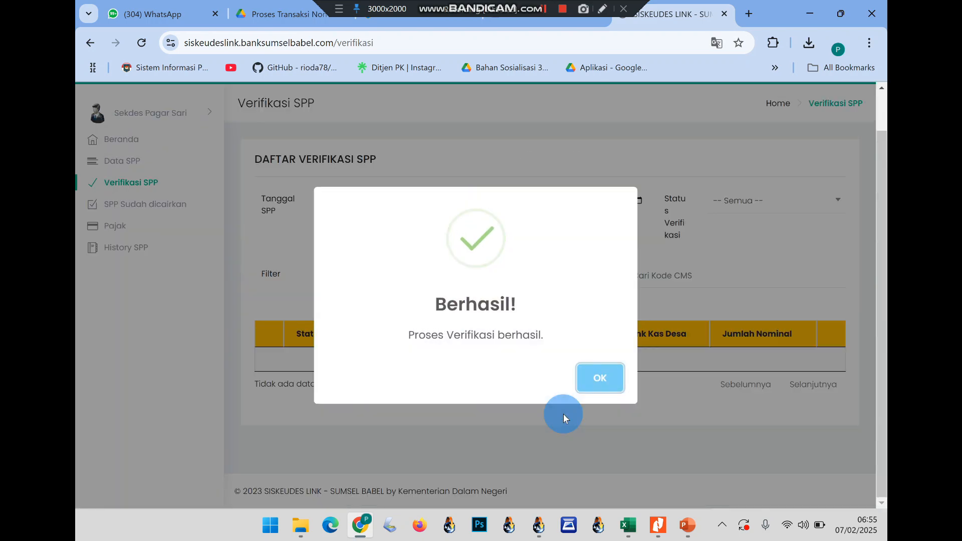
pyautogui.click(598, 378)
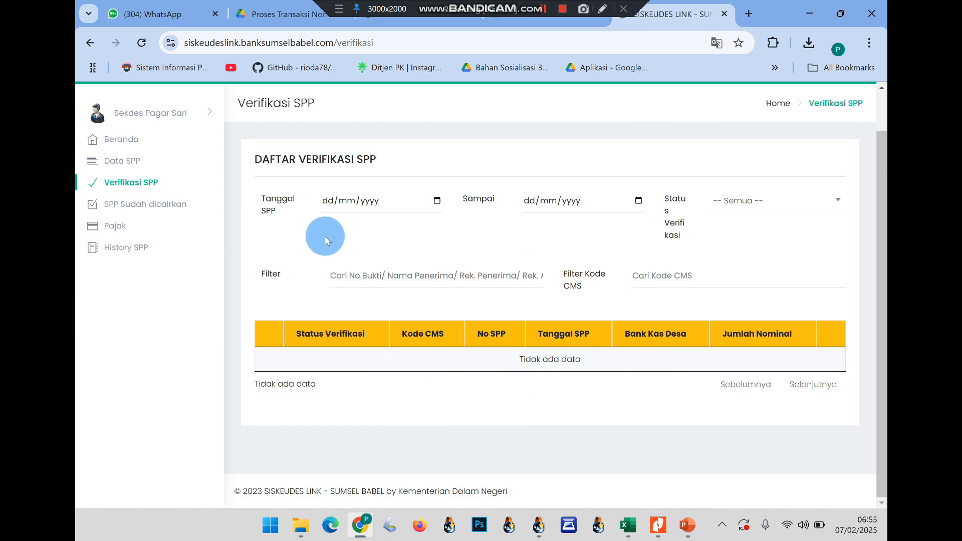
pyautogui.click(116, 161)
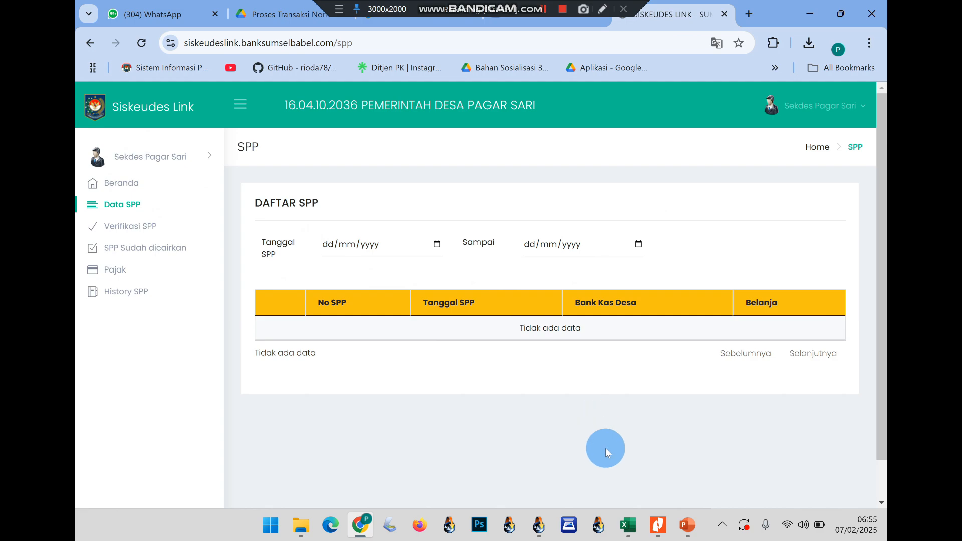
# In SisKeuDes SPP Kegiatan, show SPP Definitif records and select 0001/SPP/10.2036/2025
pyautogui.click(537, 523)
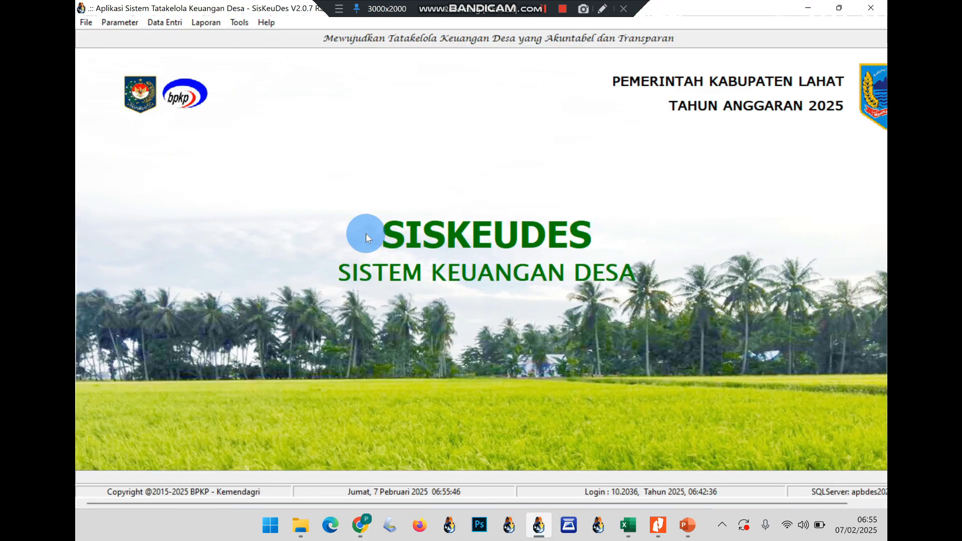
pyautogui.click(165, 23)
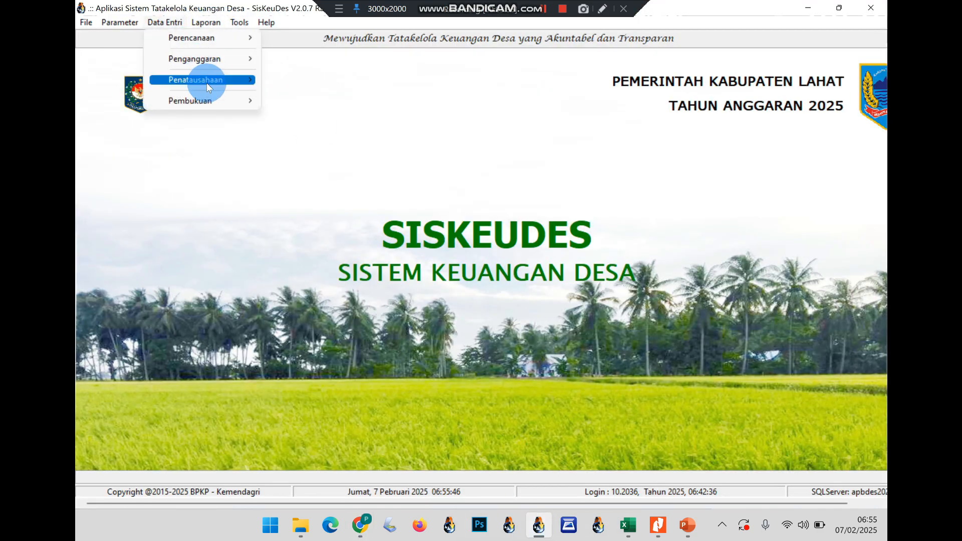
pyautogui.moveTo(225, 80)
pyautogui.click(287, 103)
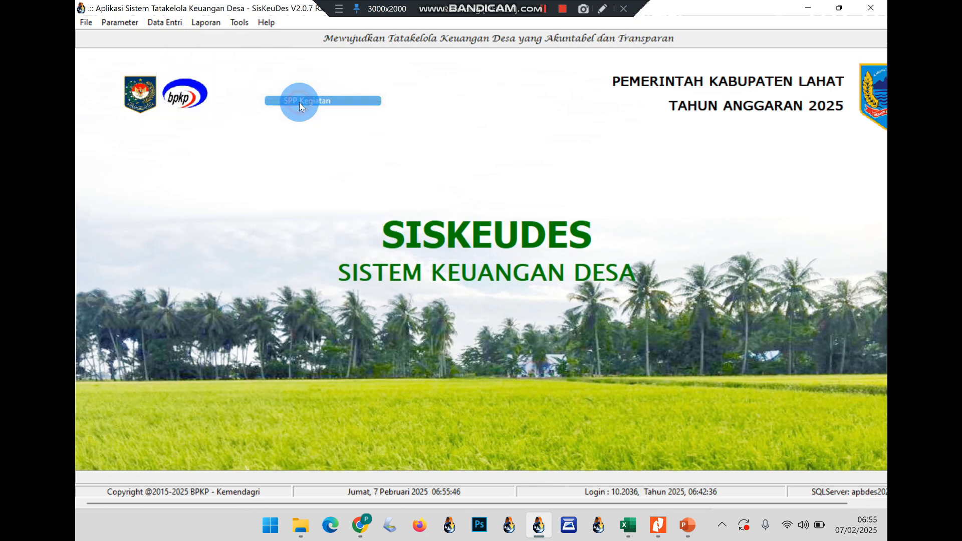
pyautogui.click(293, 190)
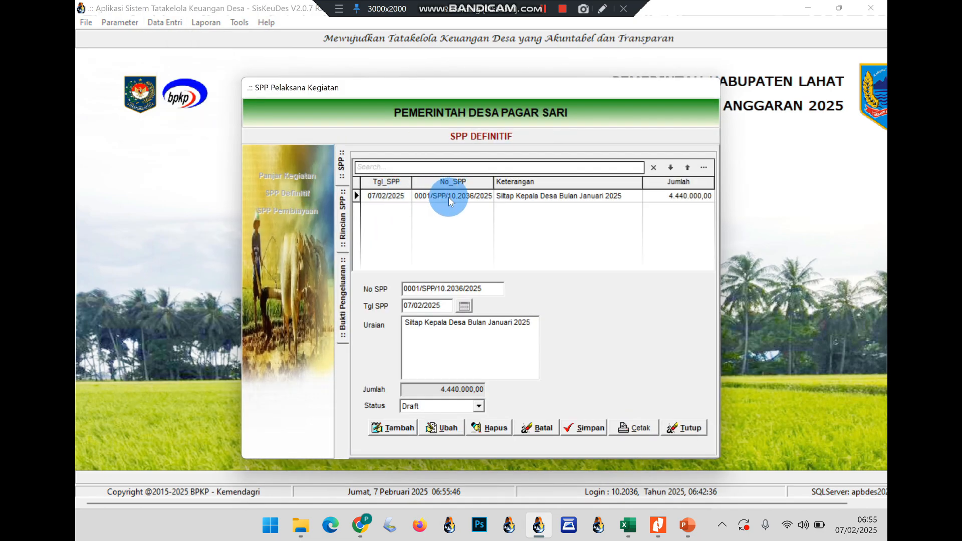
pyautogui.click(448, 196)
# Change the SPP's status from Draft to Final and save it
pyautogui.click(434, 363)
pyautogui.click(403, 403)
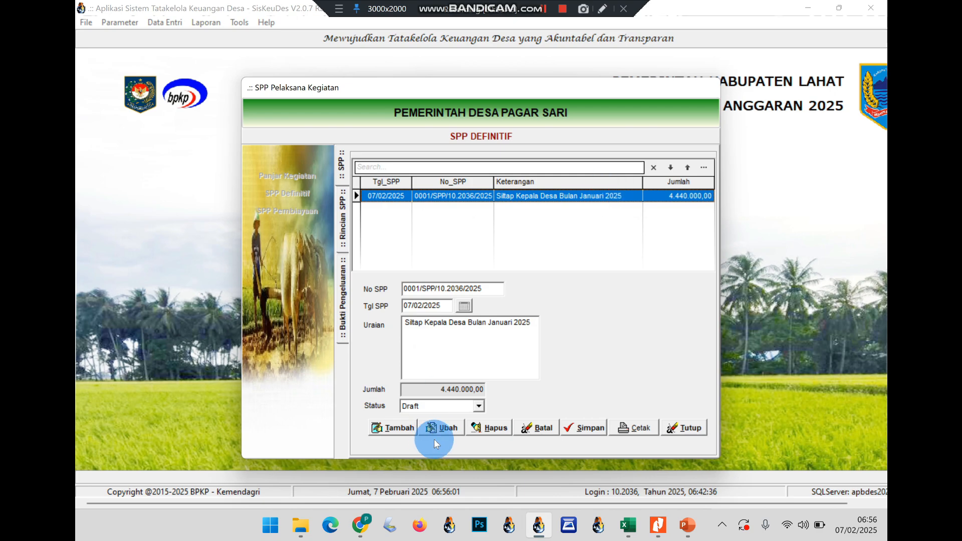
pyautogui.click(443, 428)
pyautogui.click(449, 406)
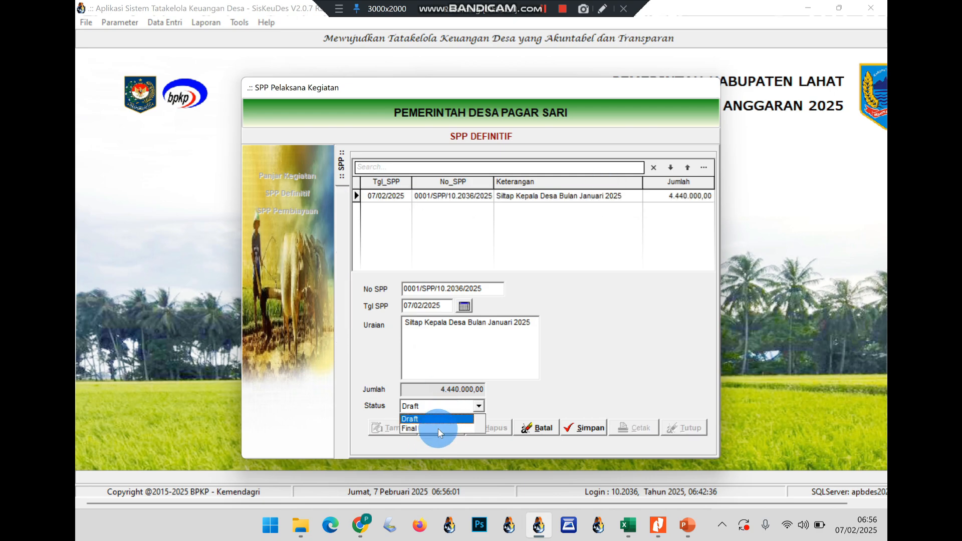
pyautogui.click(436, 427)
pyautogui.click(566, 429)
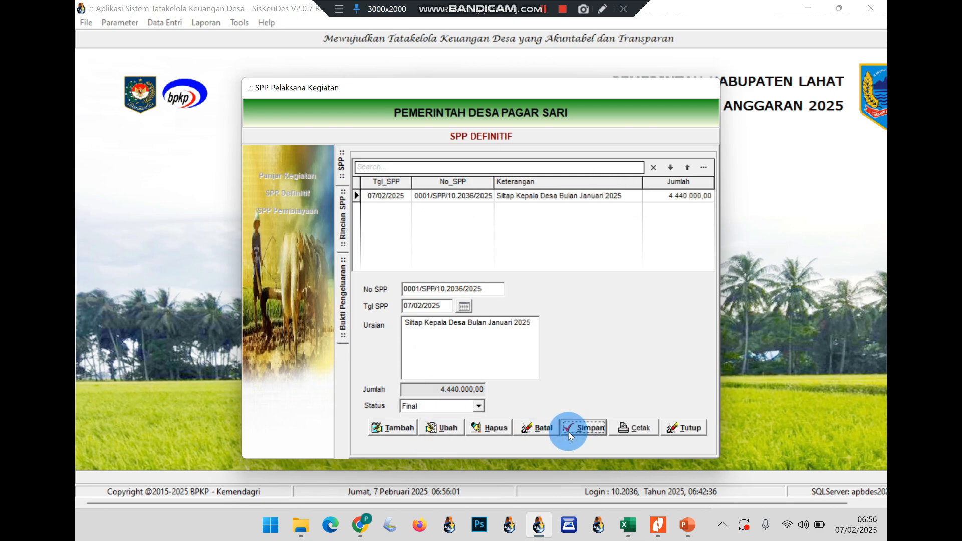
pyautogui.click(360, 525)
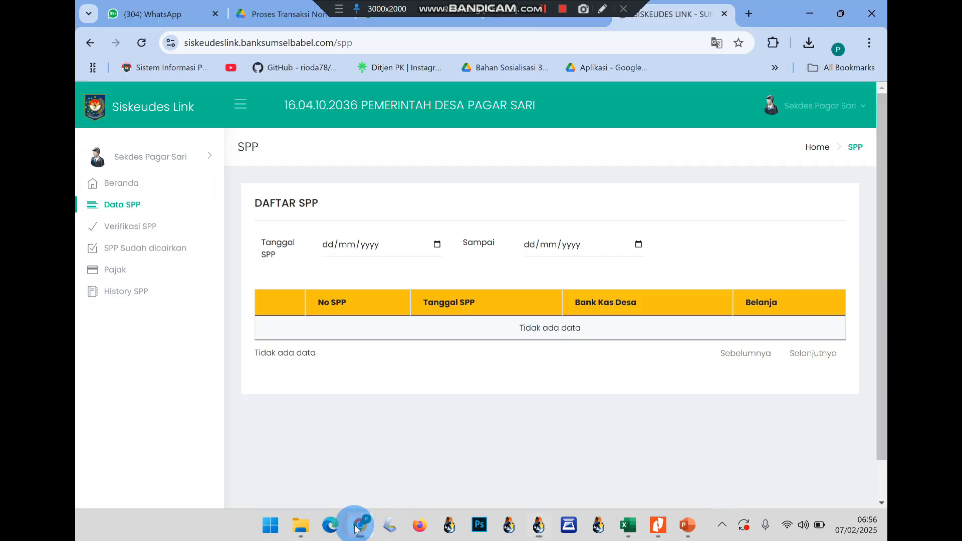
# Reload Siskeudes Link and open the verification details of SPP 0001/SPP/10.2036/2025
pyautogui.click(136, 44)
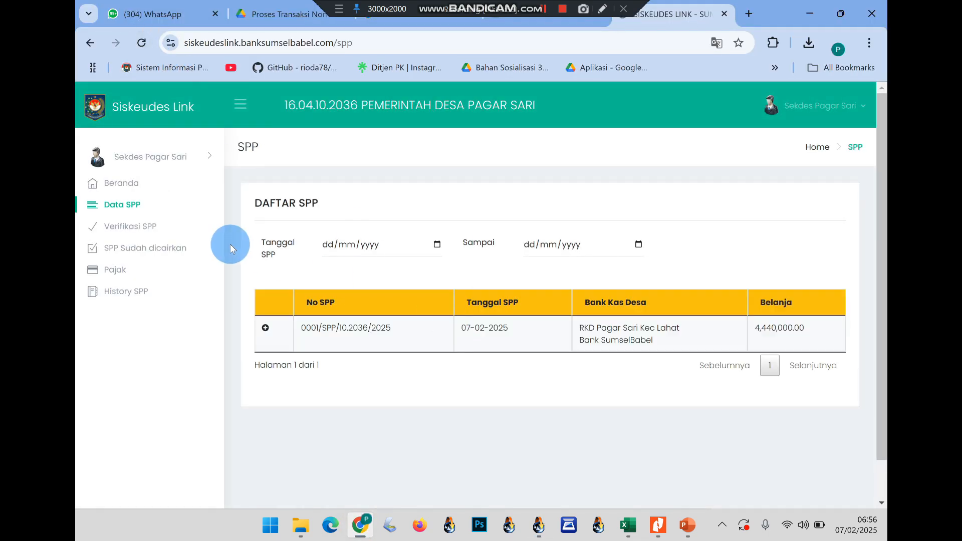
pyautogui.click(112, 227)
pyautogui.scroll(-2, 548, 434)
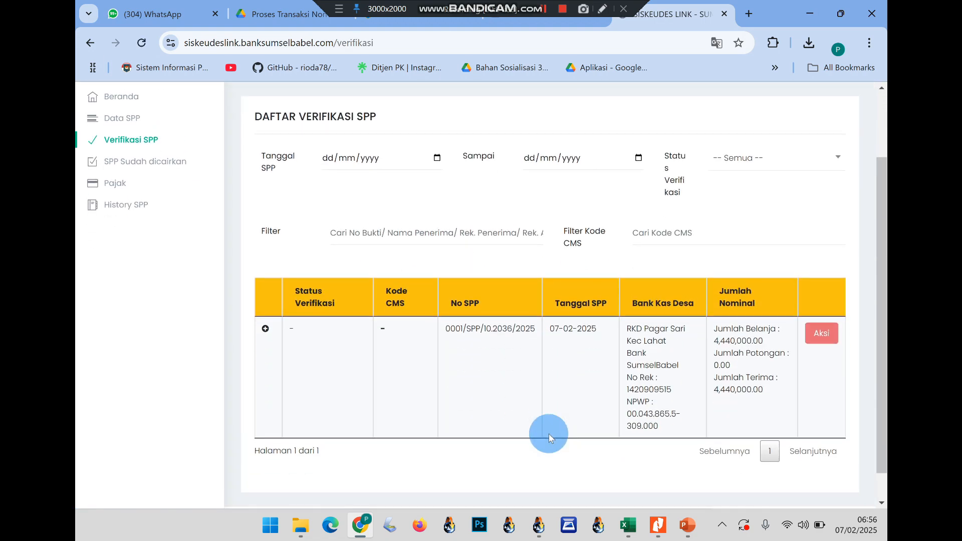
pyautogui.click(832, 344)
pyautogui.scroll(-3, 468, 367)
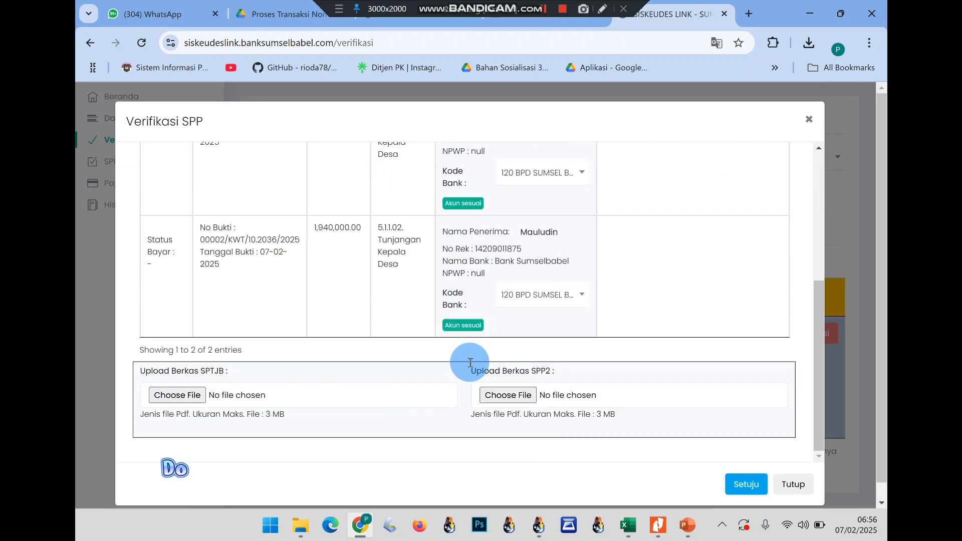
# Upload 'SPTB + Daftar Gaji Semidang.pdf' as the SPTJB file, entering the captcha
pyautogui.click(196, 393)
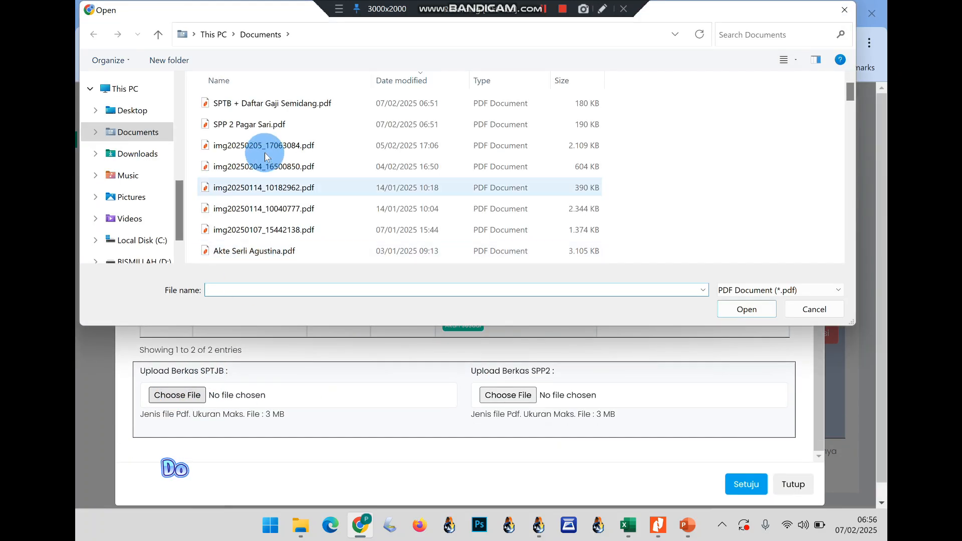
pyautogui.doubleClick(236, 102)
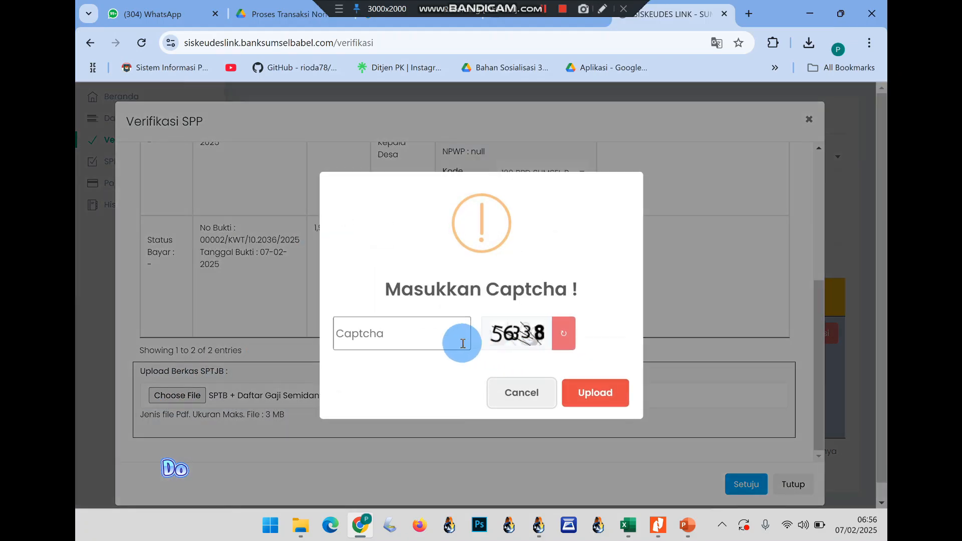
pyautogui.click(459, 342)
pyautogui.write('563')
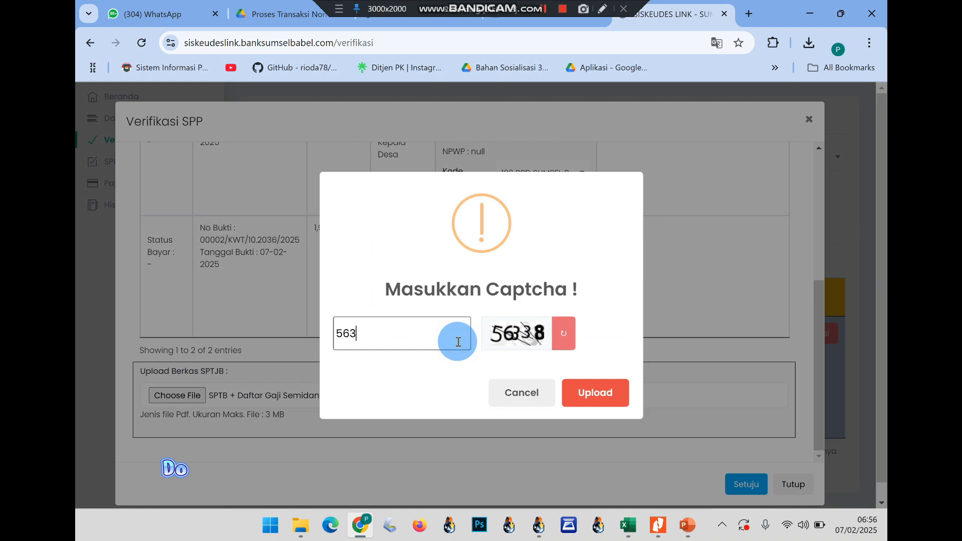
pyautogui.write('38')
pyautogui.click(612, 393)
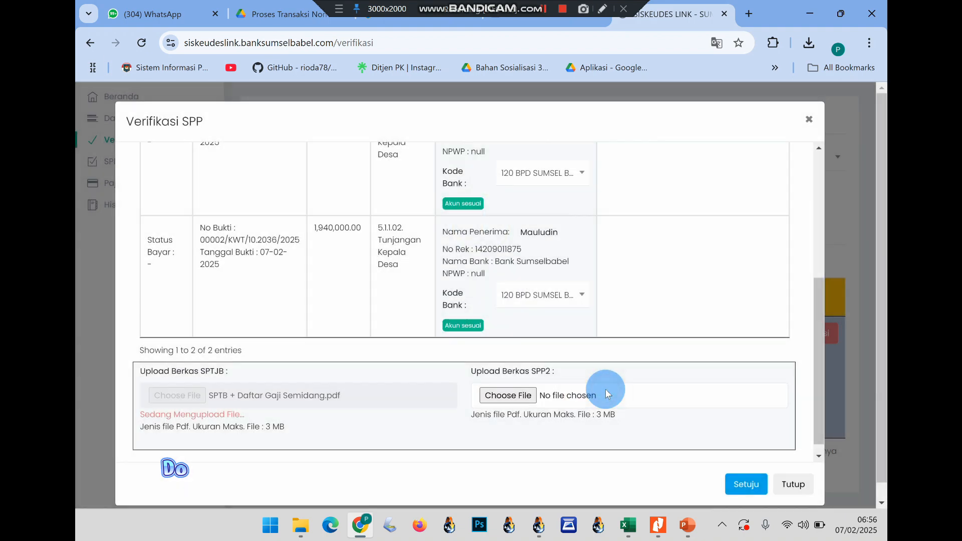
# Upload 'SPP 2 Pagar Sari.pdf' as the SPP2 file, entering the captcha
pyautogui.click(509, 395)
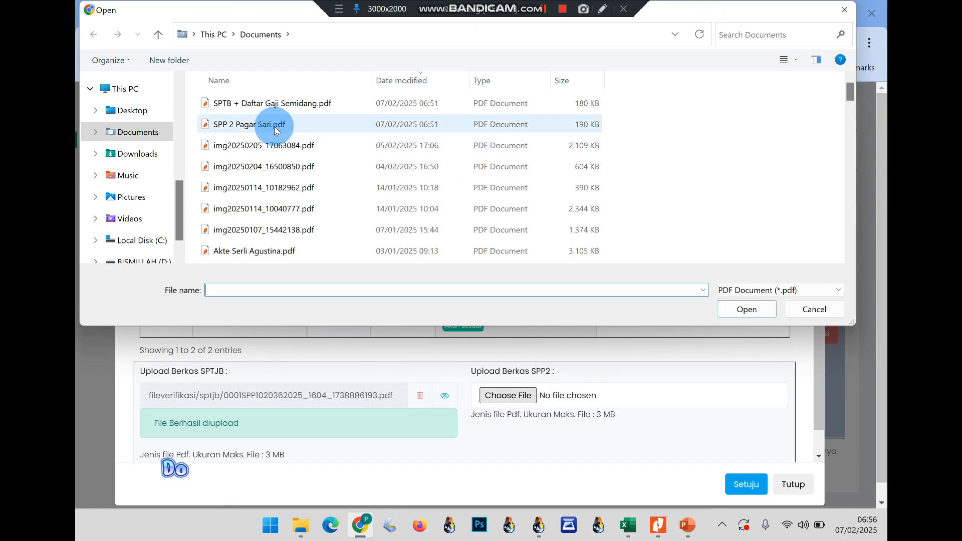
pyautogui.doubleClick(275, 126)
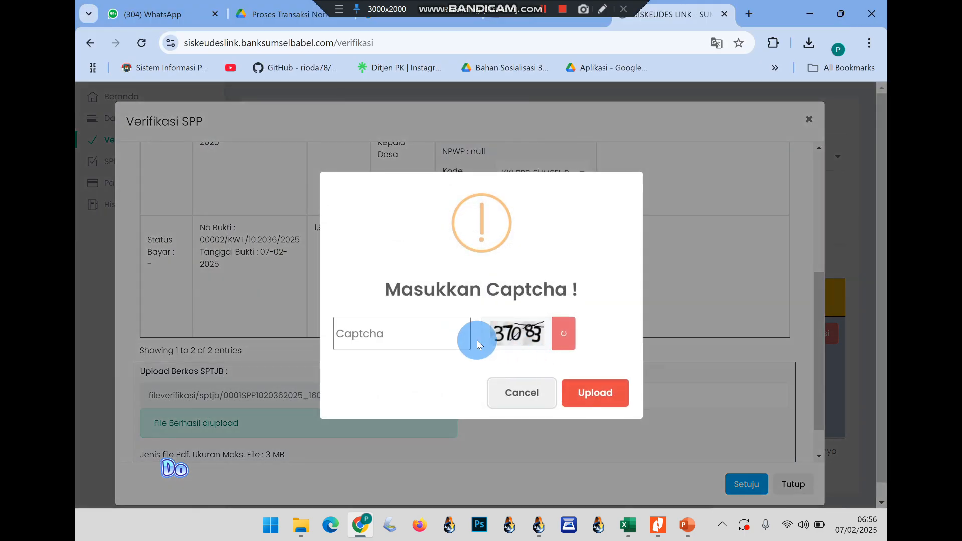
pyautogui.click(445, 331)
pyautogui.write('37083')
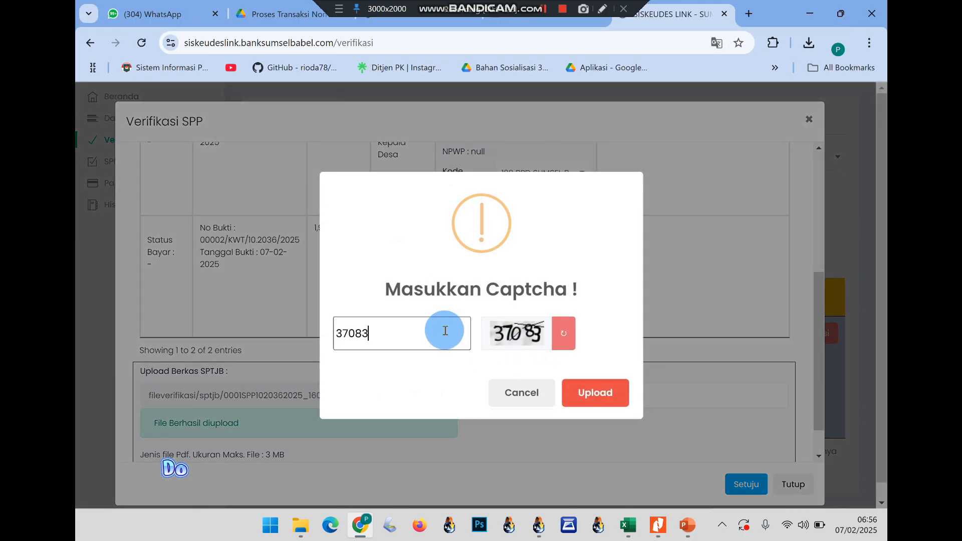
pyautogui.click(592, 391)
# Approve the SPP verification with Setuju and confirm it
pyautogui.click(759, 485)
pyautogui.click(581, 376)
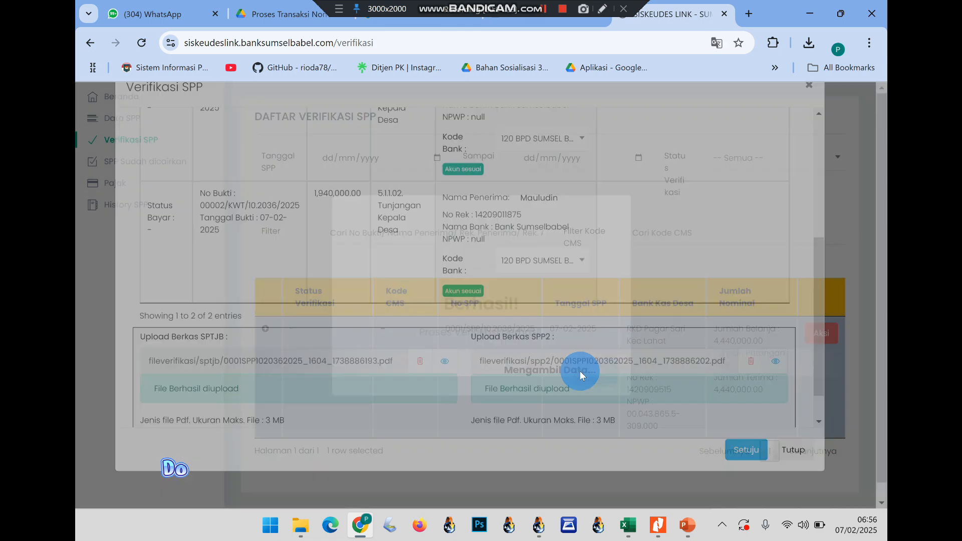
pyautogui.click(599, 375)
pyautogui.moveTo(701, 535)
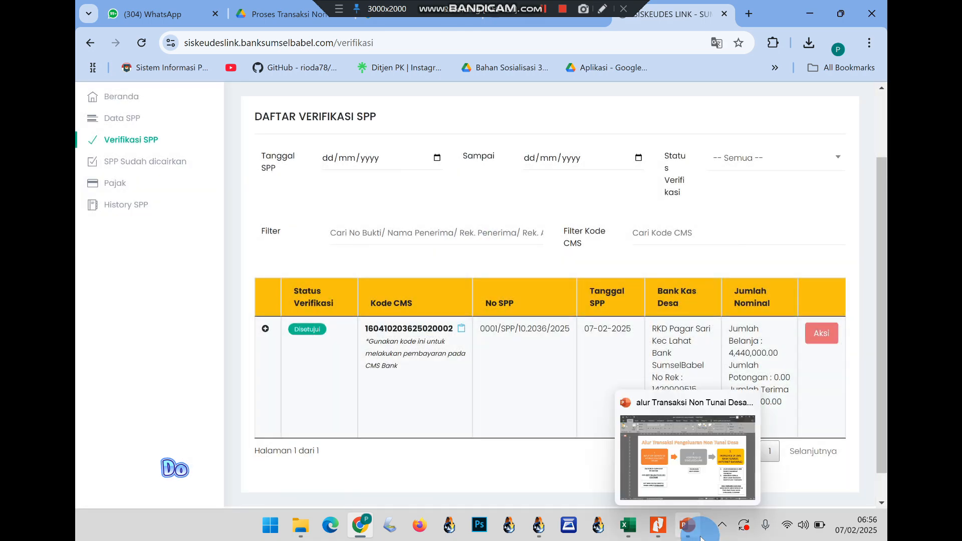
pyautogui.click(655, 445)
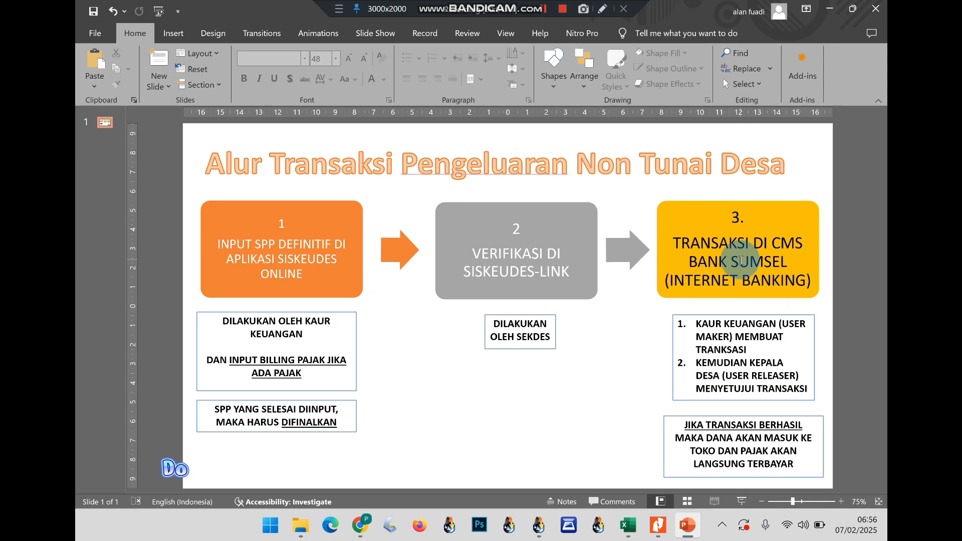
pyautogui.click(562, 9)
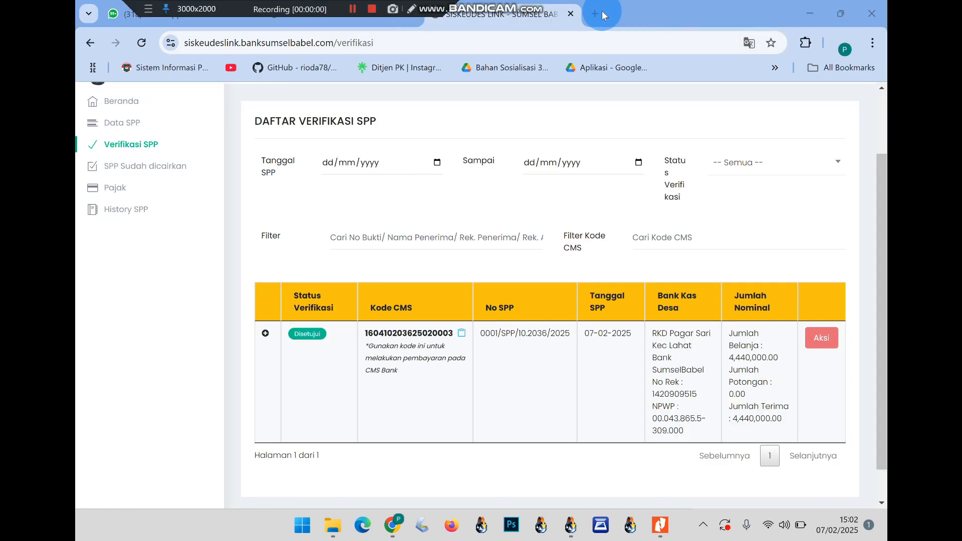
# Search 'bank sumsel babel' in a new tab and open the corporate login page
pyautogui.click(595, 15)
pyautogui.write('banksum')
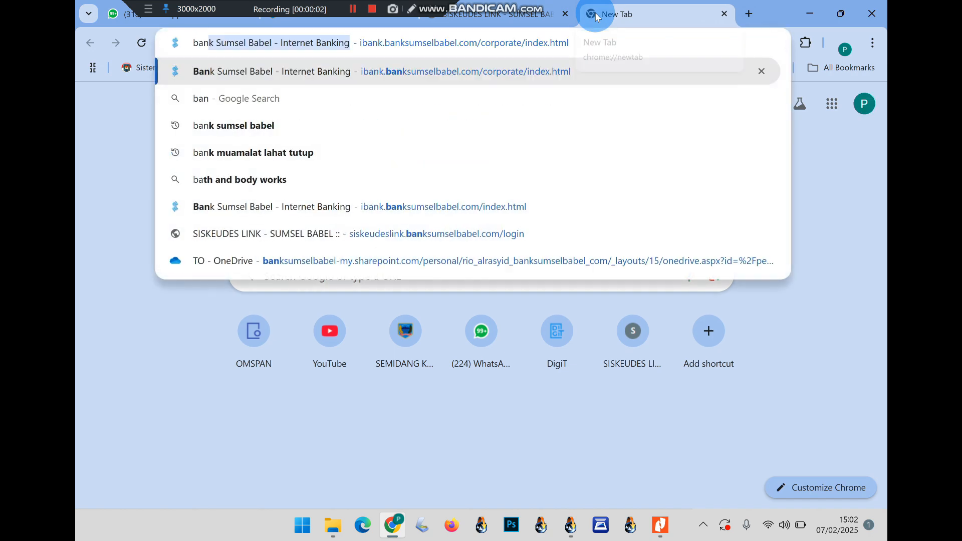
pyautogui.press('BackSpace')
pyautogui.press('BackSpace')
pyautogui.press('BackSpace')
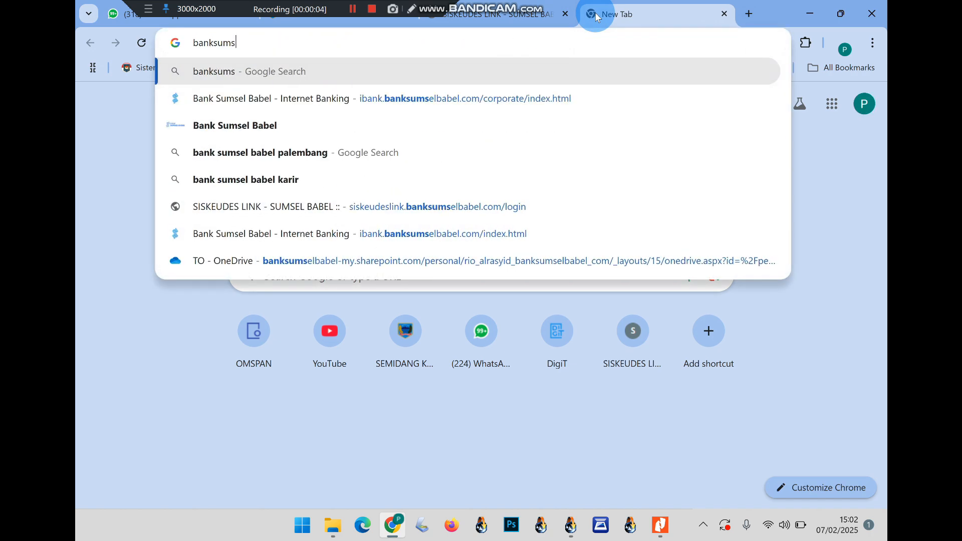
pyautogui.press('BackSpace')
pyautogui.write('sumsel babel')
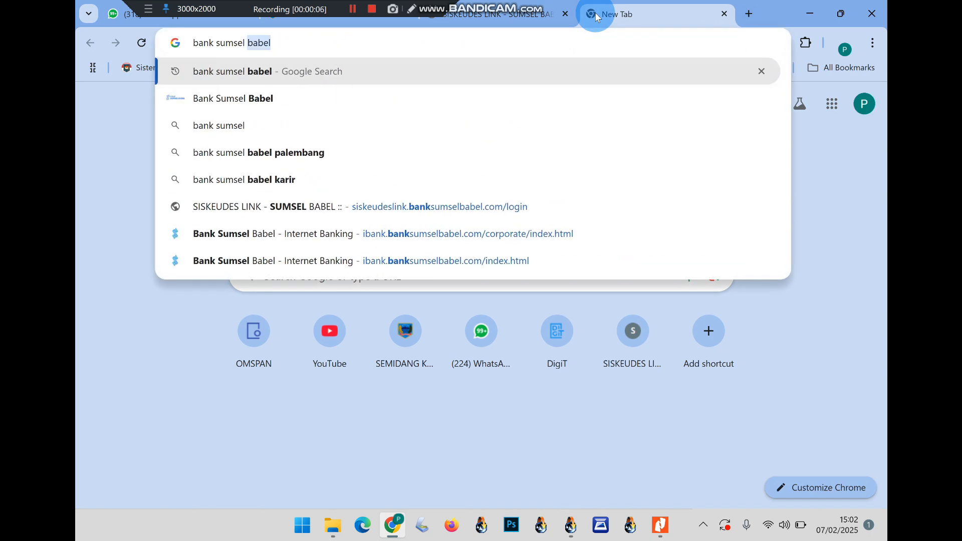
pyautogui.press('Return')
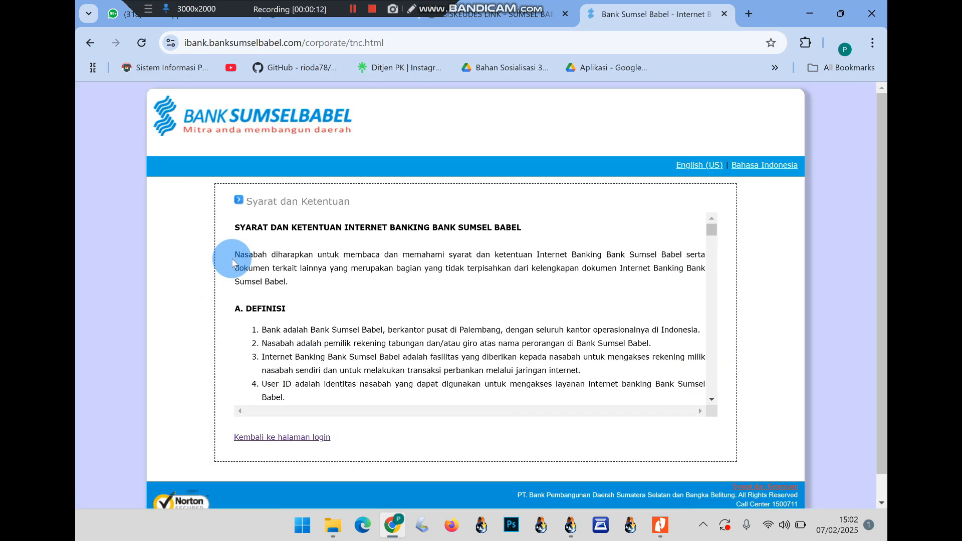
pyautogui.click(297, 437)
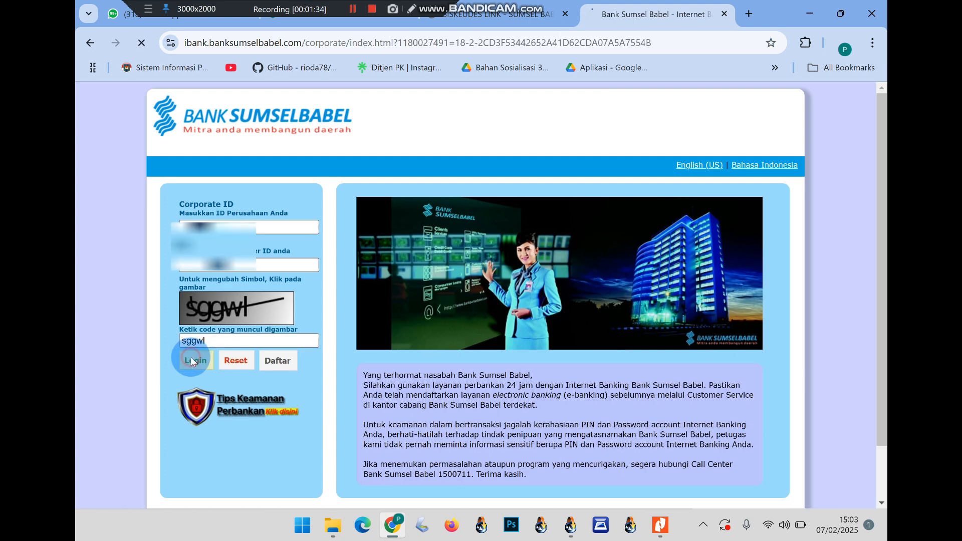
# Log in with the corporate and user IDs and saved password, declining the password update
pyautogui.click(190, 357)
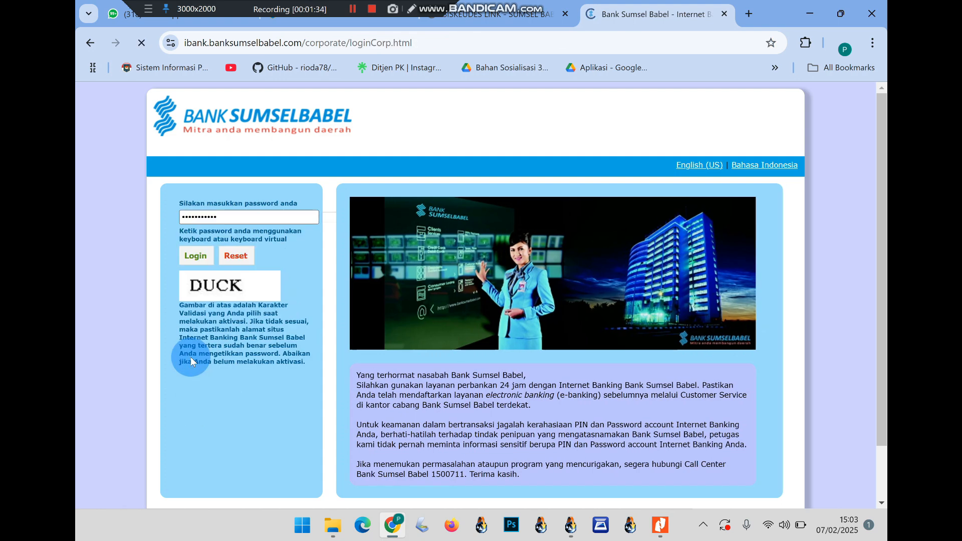
pyautogui.click(194, 255)
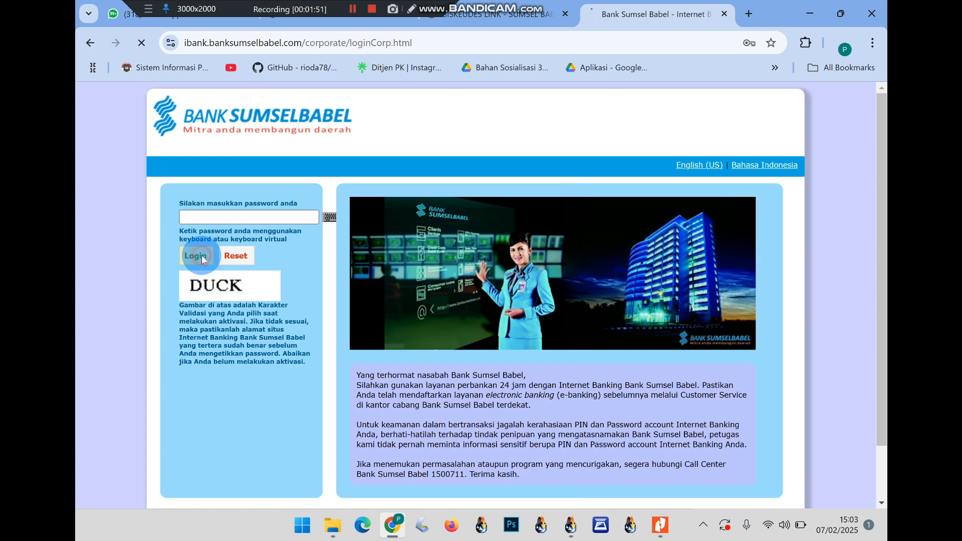
pyautogui.click(202, 260)
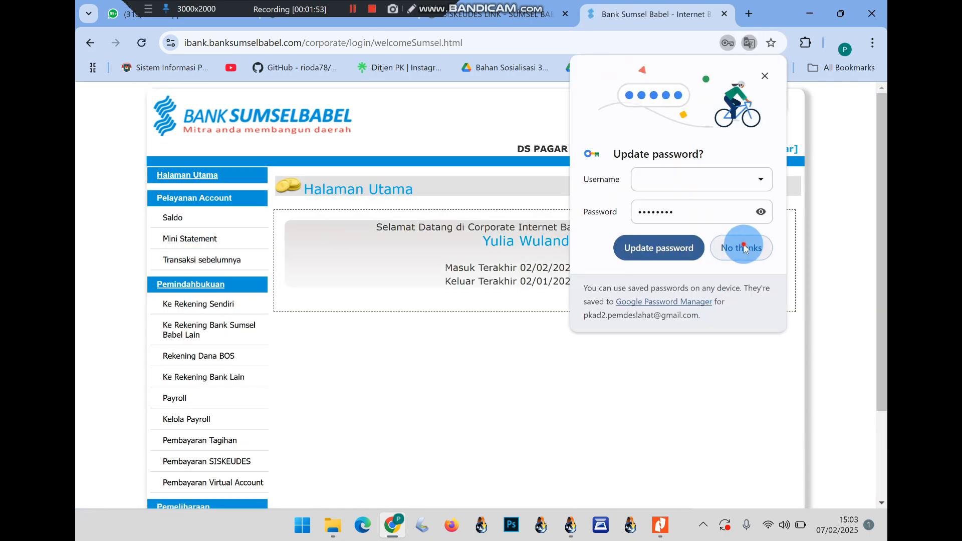
pyautogui.click(740, 247)
pyautogui.scroll(-1, 305, 323)
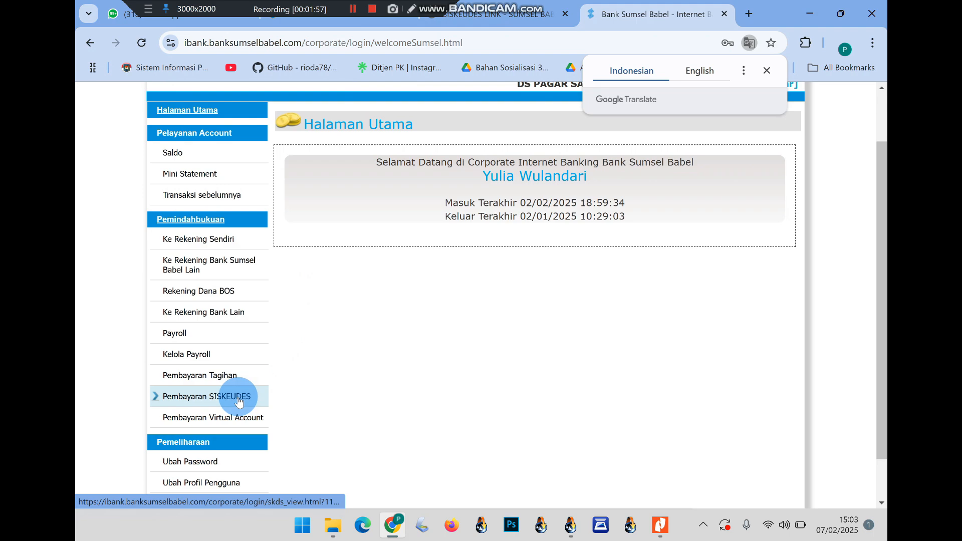
# Check the balance and mini statement, highlighting the SILTAP & TUNJANGAN JAN'25 credit and its reference
pyautogui.click(179, 156)
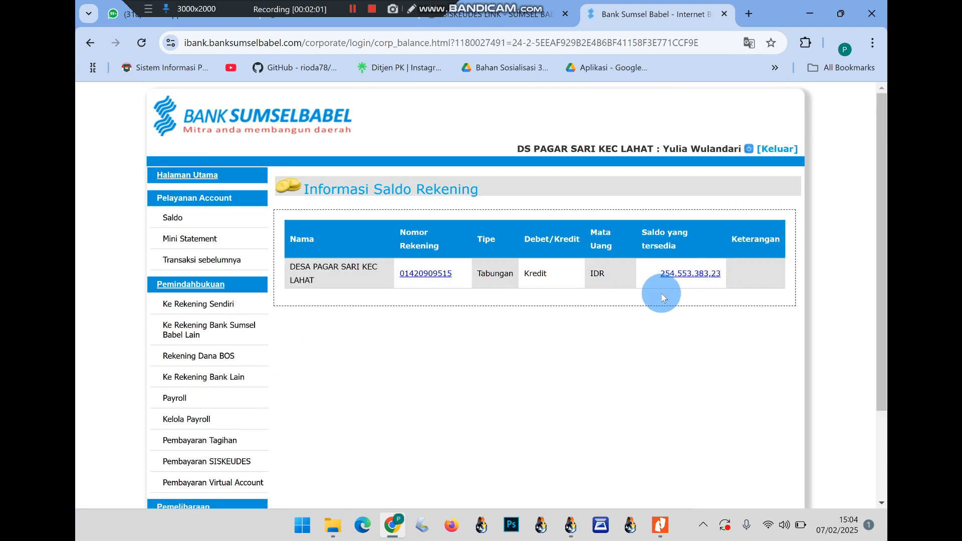
pyautogui.click(189, 240)
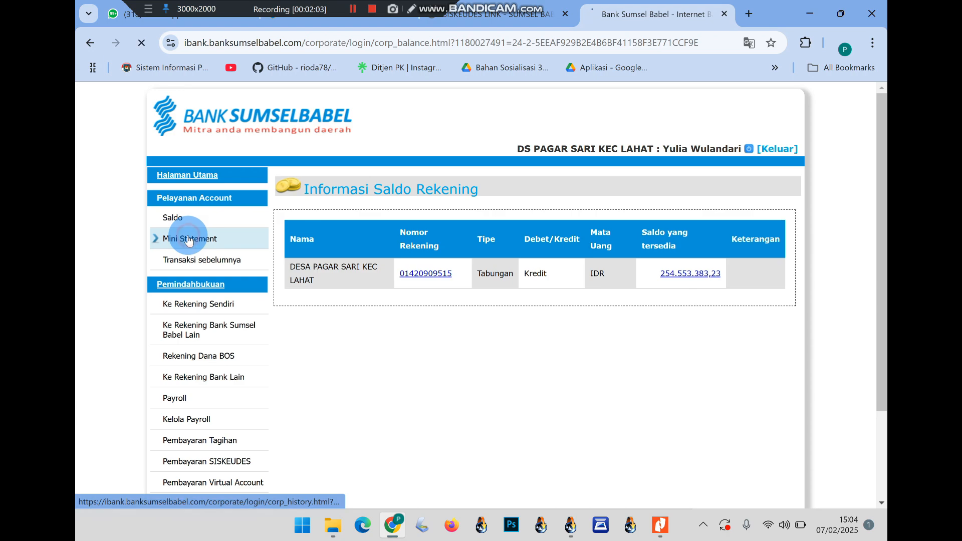
pyautogui.scroll(-3, 471, 365)
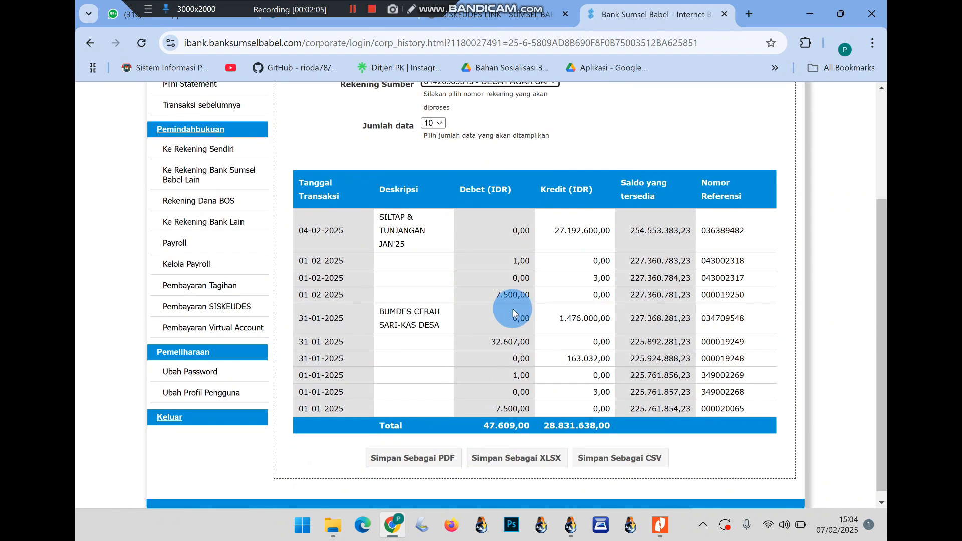
pyautogui.moveTo(293, 226); pyautogui.dragTo(686, 242)
pyautogui.moveTo(755, 244); pyautogui.dragTo(624, 259)
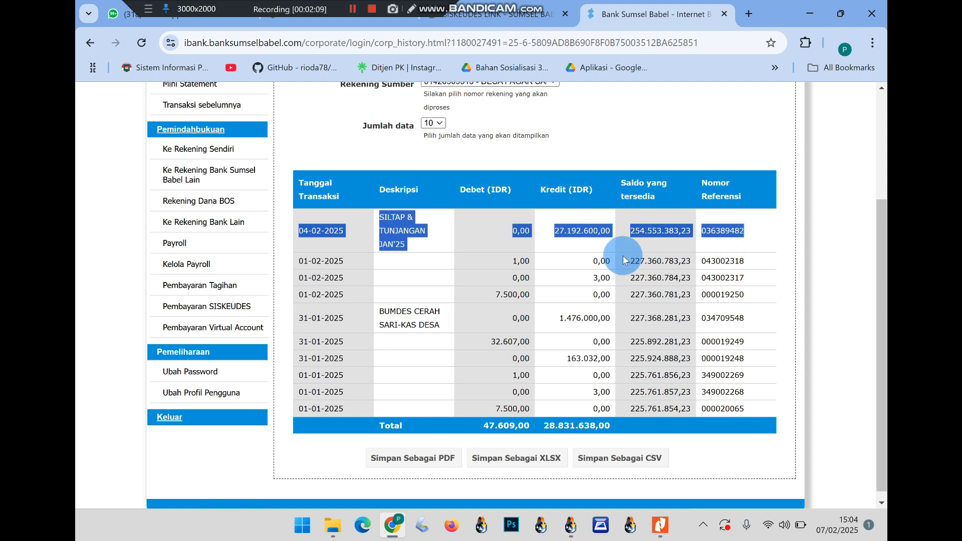
# Start a new Pembayaran SISKEUDES payment and open its source account list
pyautogui.click(219, 307)
pyautogui.scroll(2, 519, 233)
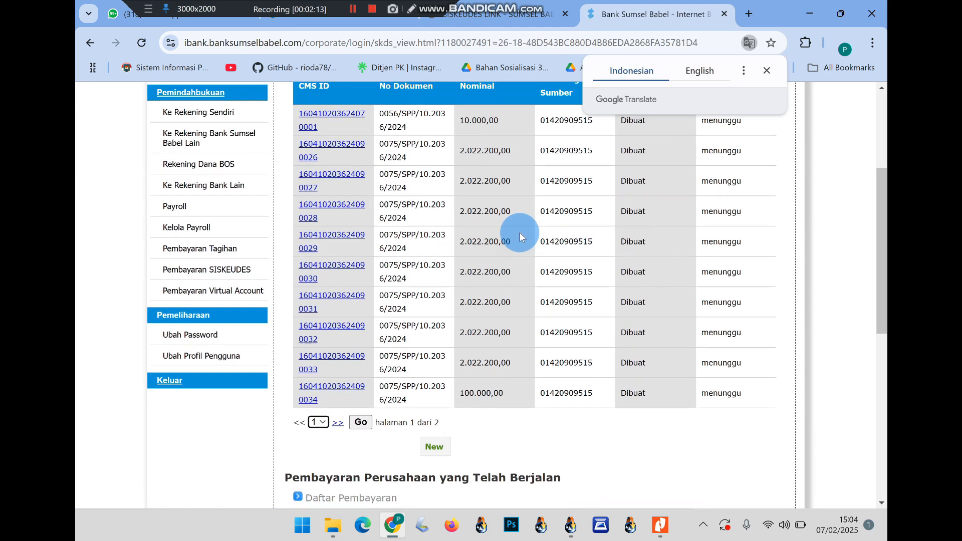
pyautogui.click(767, 70)
pyautogui.scroll(-3, 556, 310)
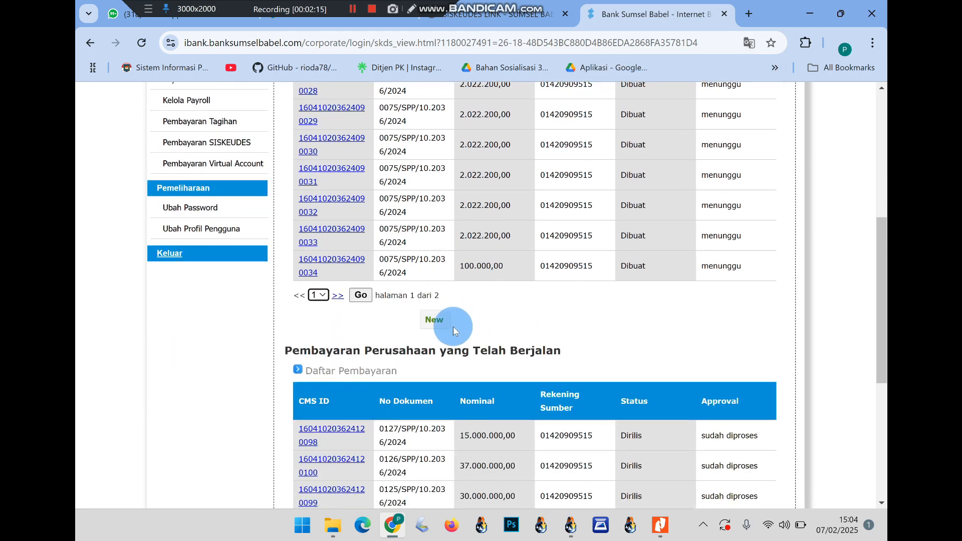
pyautogui.click(435, 319)
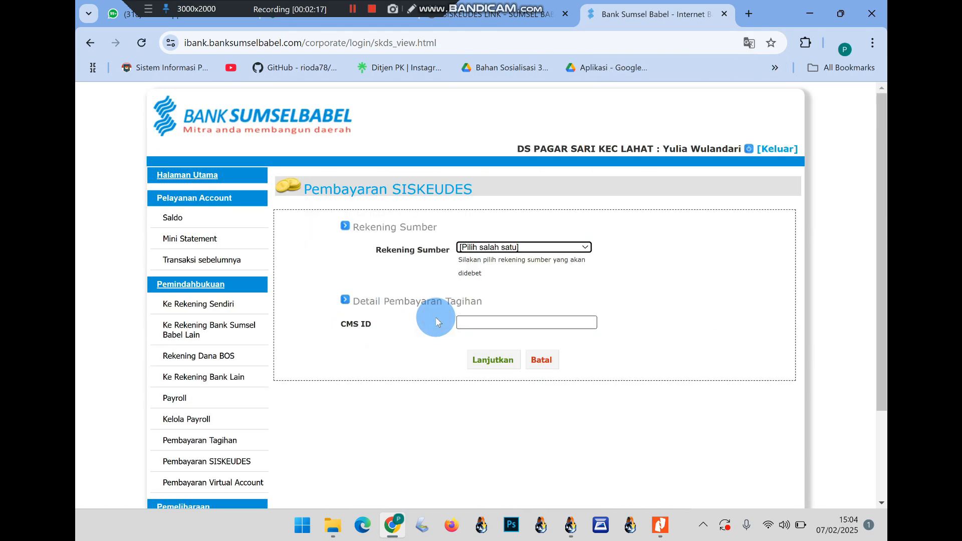
pyautogui.click(491, 248)
# Select the village account as Rekening Sumber and paste the Siskeudes Link CMS code into CMS ID
pyautogui.click(489, 276)
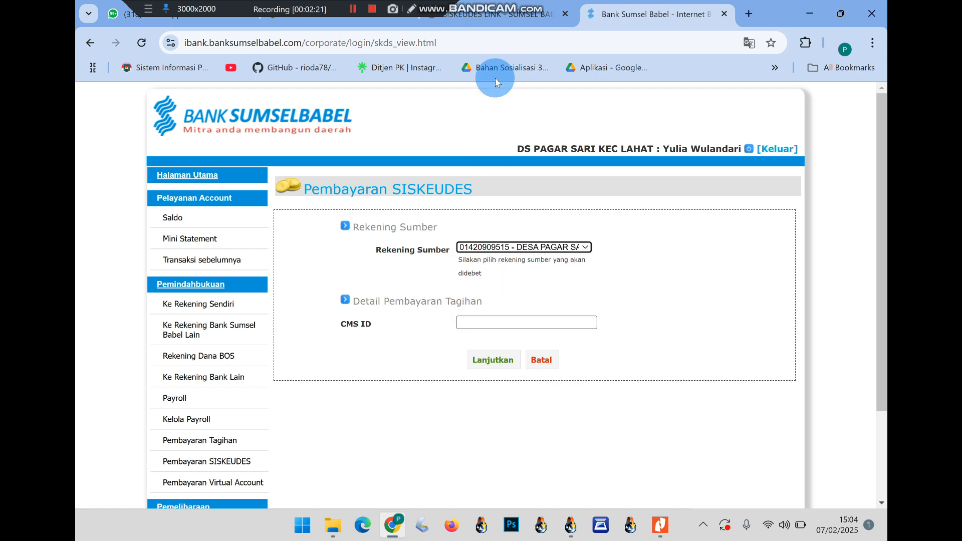
pyautogui.click(501, 14)
pyautogui.click(461, 333)
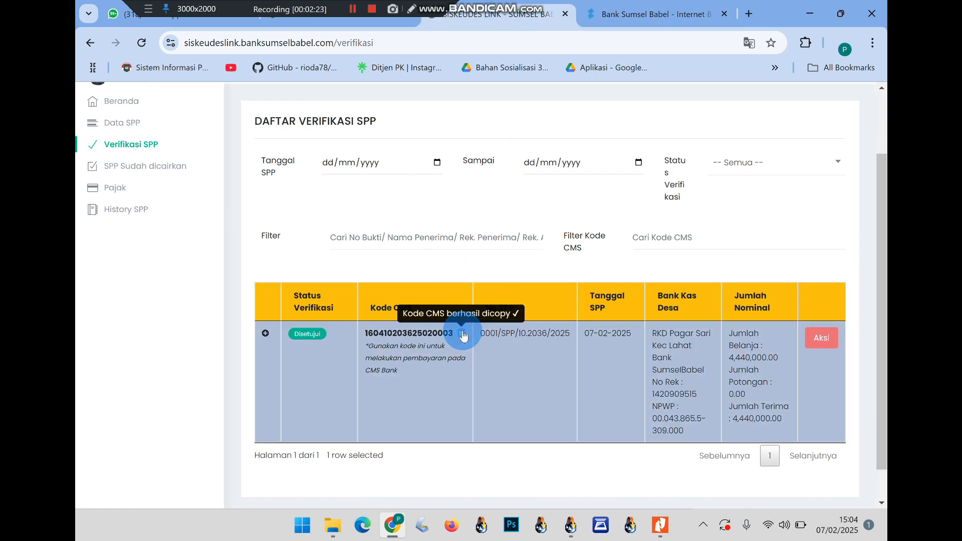
pyautogui.click(601, 11)
pyautogui.click(501, 323)
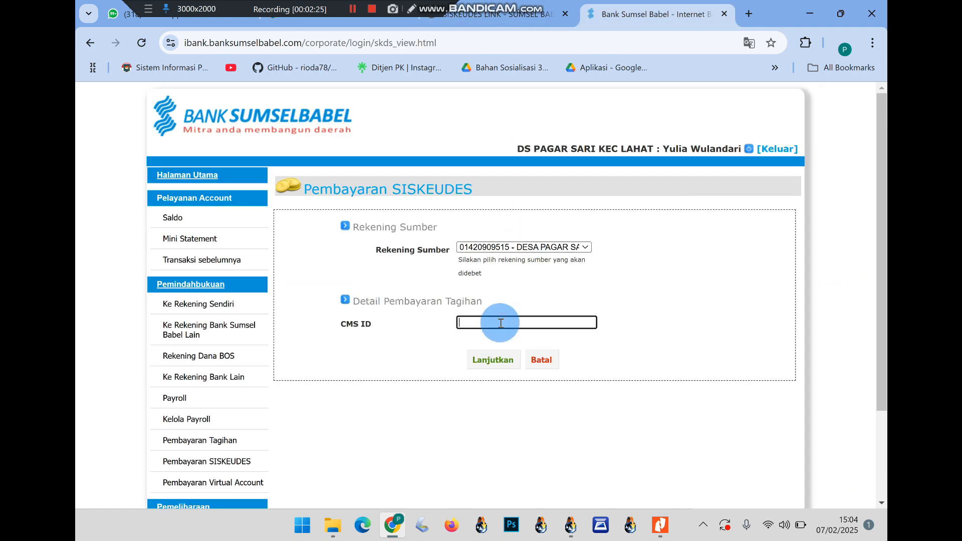
pyautogui.hotkey('ctrl', 'v')
# Continue to the payment details listing the 2.500.000,00 and 1.940.000,00 lines, ready for M-PIN
pyautogui.click(492, 360)
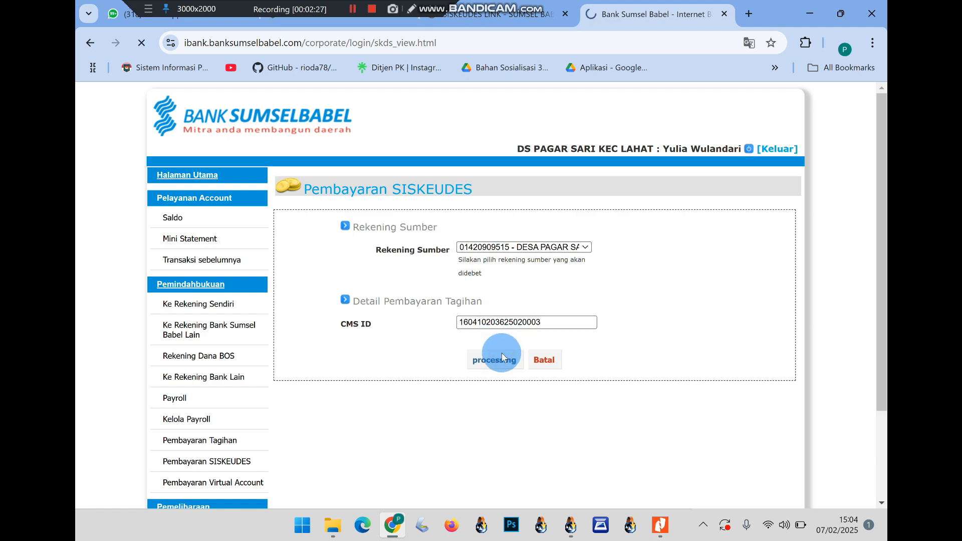
pyautogui.scroll(-1, 502, 354)
pyautogui.click(456, 292)
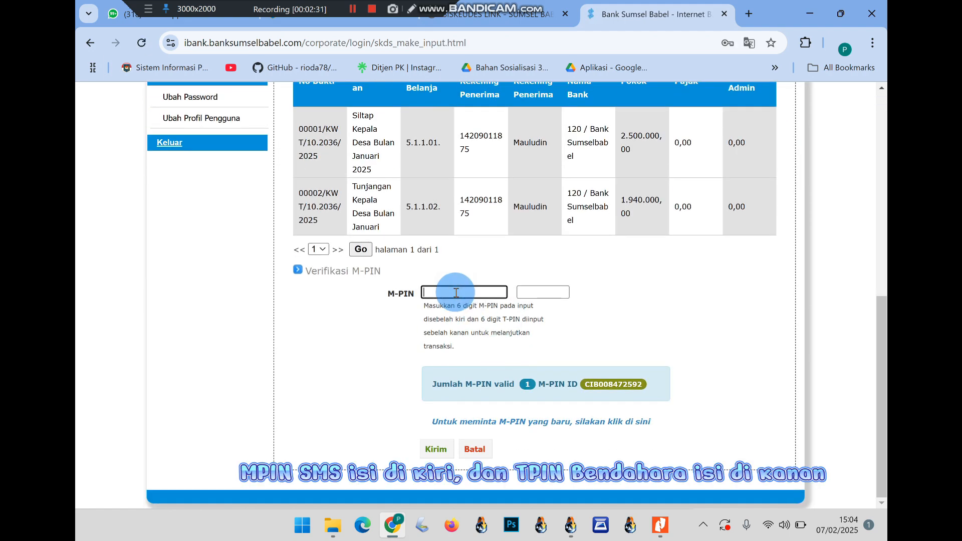
# Enter the treasurer's T-PIN and the SMS M-PIN and submit the SPP payment
pyautogui.click(535, 292)
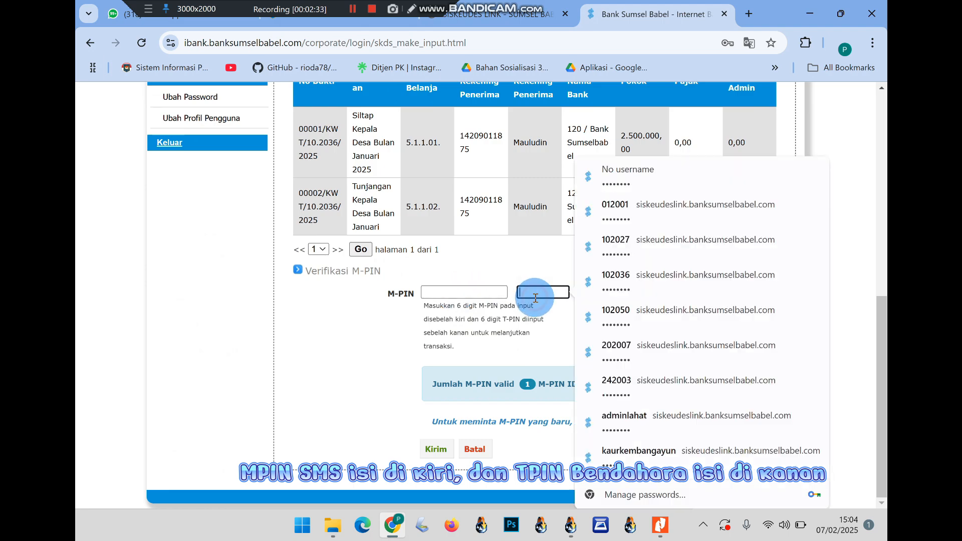
pyautogui.write('••')
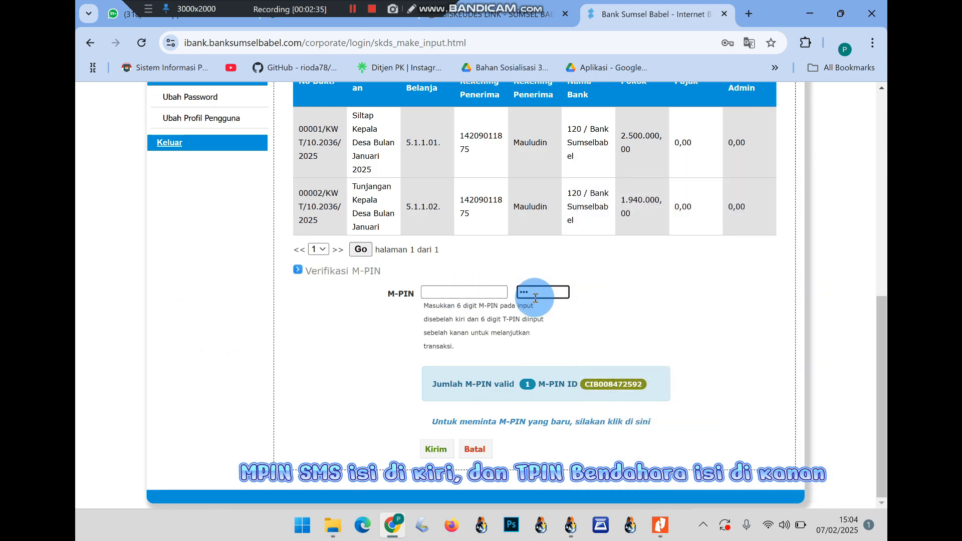
pyautogui.click(500, 296)
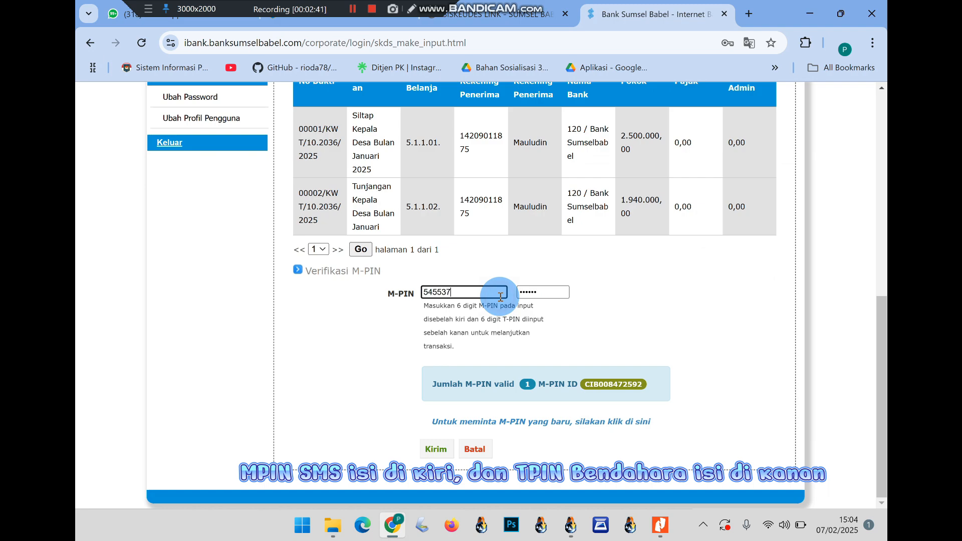
pyautogui.click(435, 449)
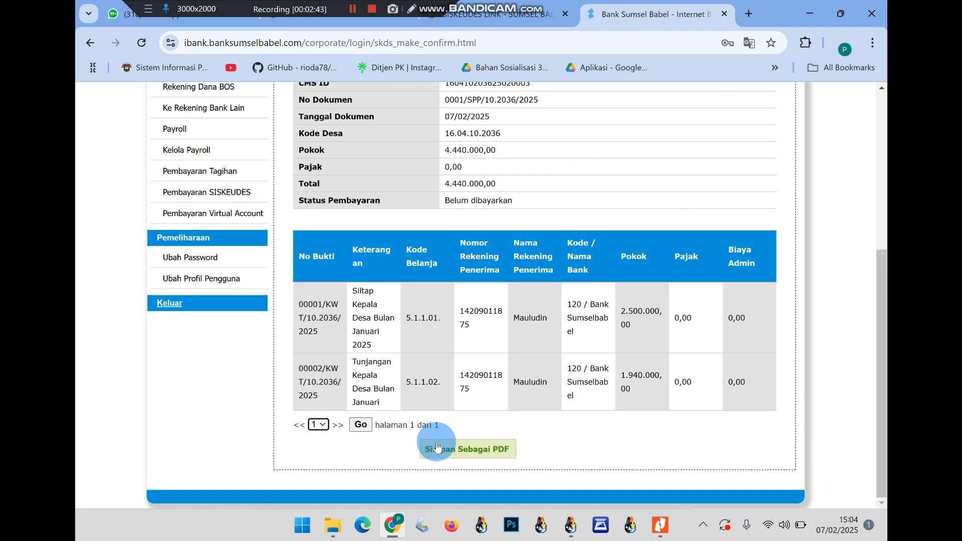
# Check the success message, save the receipt as paymentSiskeudes-20250207_030401.pdf, and open it
pyautogui.scroll(5, 544, 263)
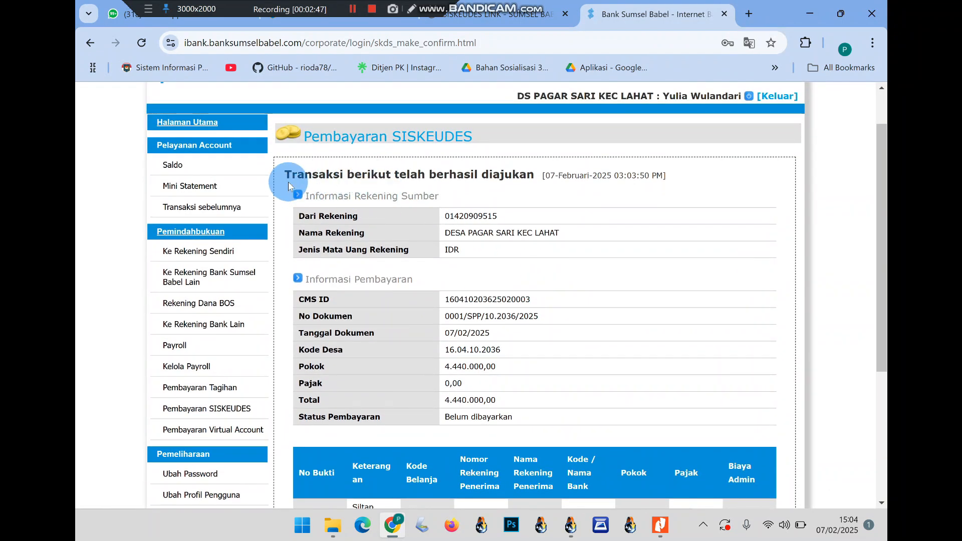
pyautogui.moveTo(284, 173); pyautogui.dragTo(665, 178)
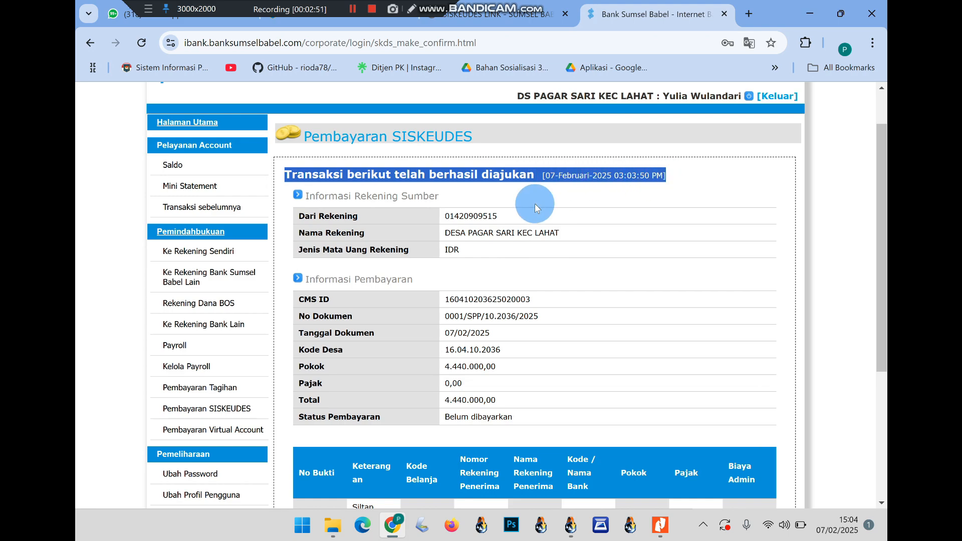
pyautogui.scroll(-4, 534, 203)
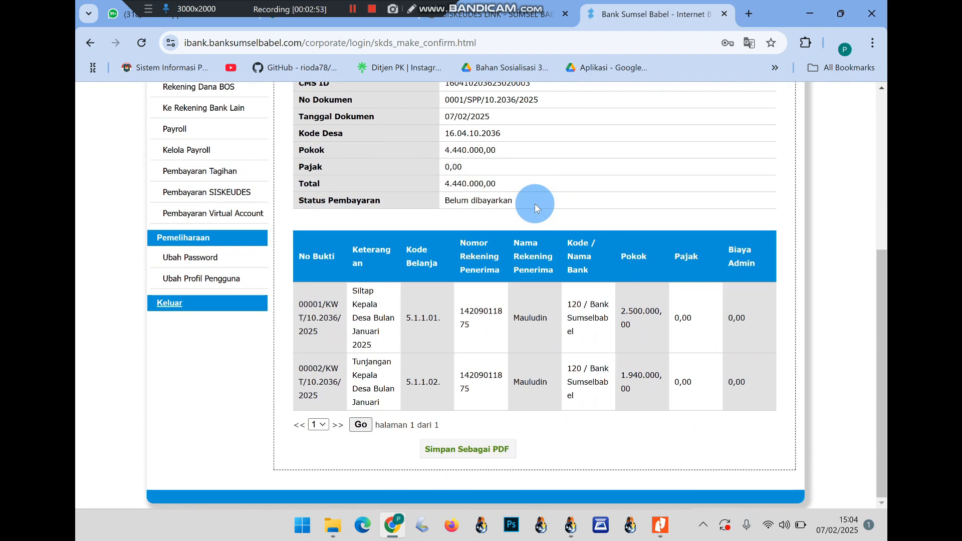
pyautogui.click(449, 449)
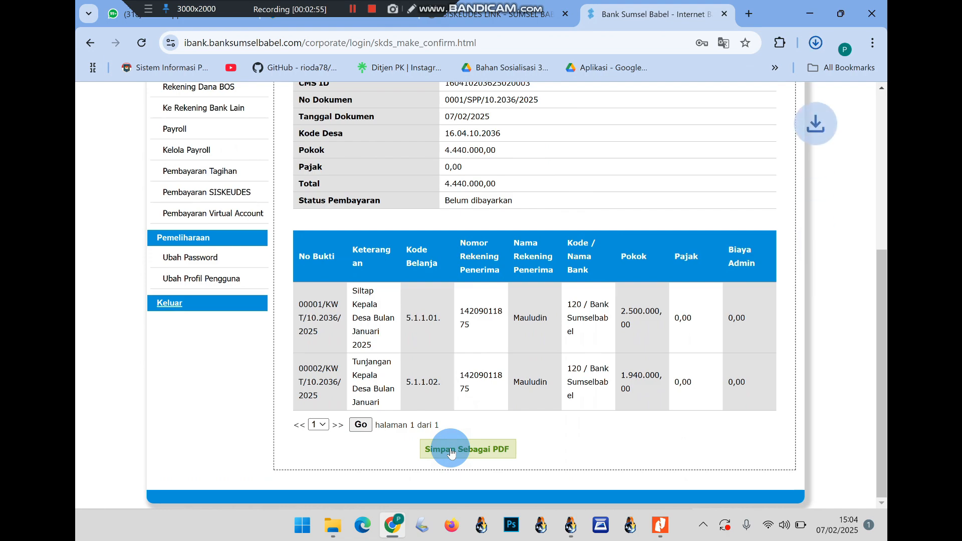
pyautogui.click(681, 83)
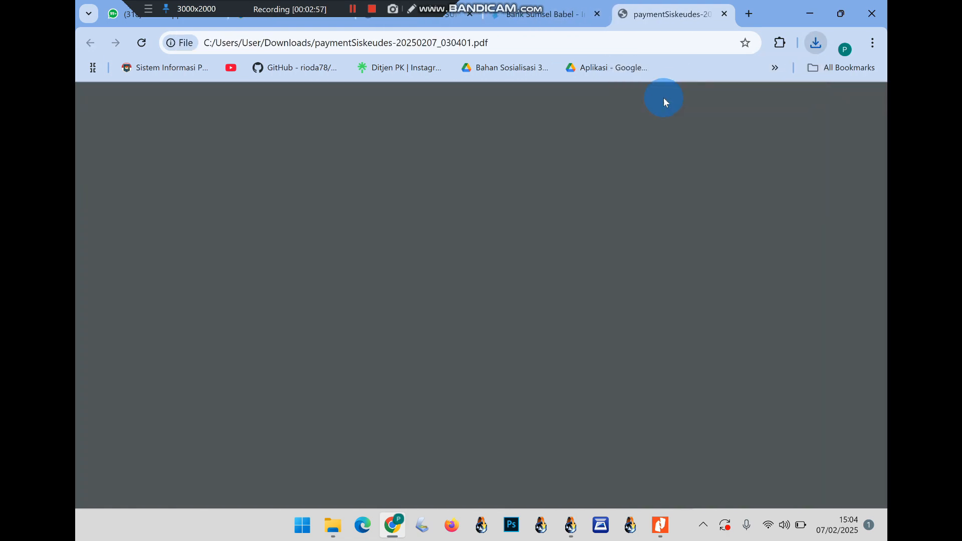
# Review the payment receipt PDF, including its payment heading
pyautogui.scroll(-1, 533, 270)
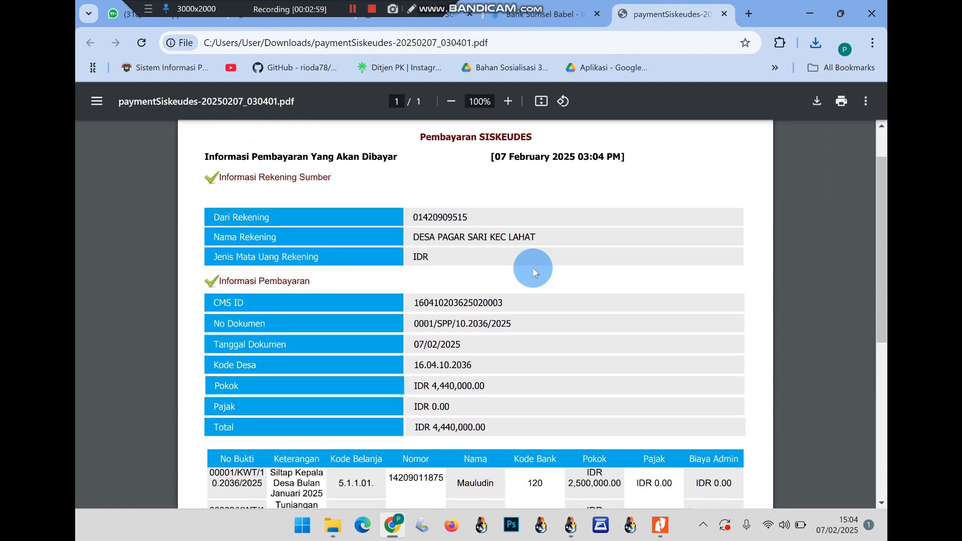
pyautogui.scroll(1, 401, 210)
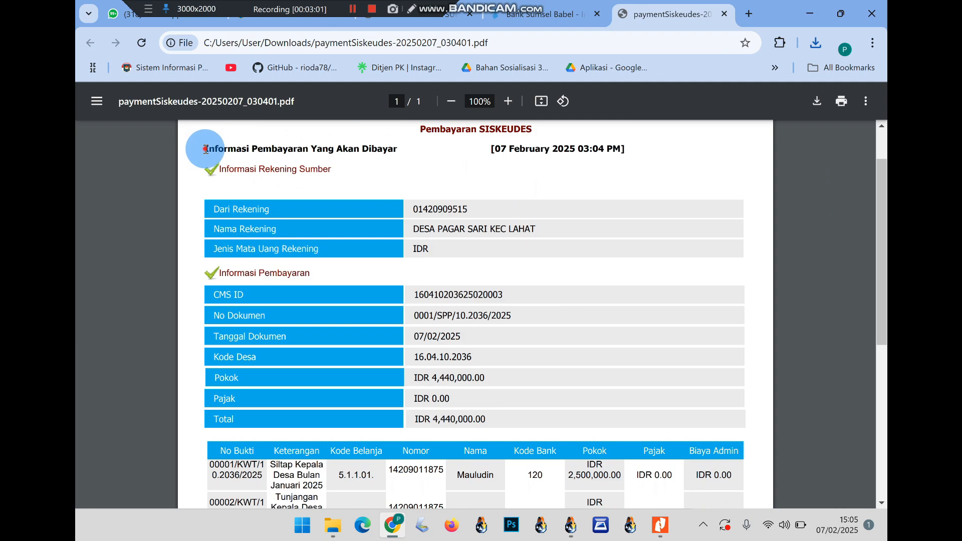
pyautogui.moveTo(204, 148); pyautogui.dragTo(416, 148)
pyautogui.scroll(-4, 431, 203)
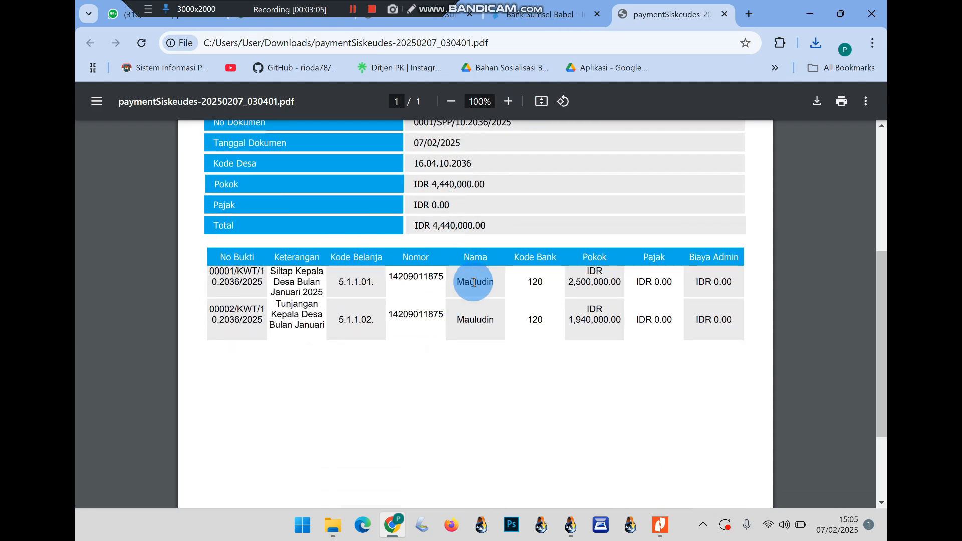
# Return to the banking tab and log out to the corporate login page
pyautogui.click(529, 18)
pyautogui.scroll(5, 596, 227)
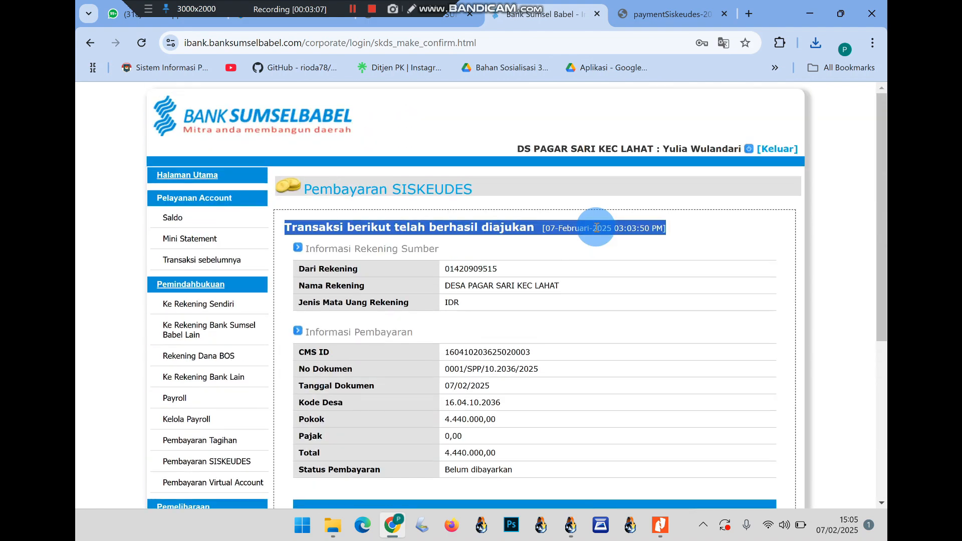
pyautogui.click(776, 148)
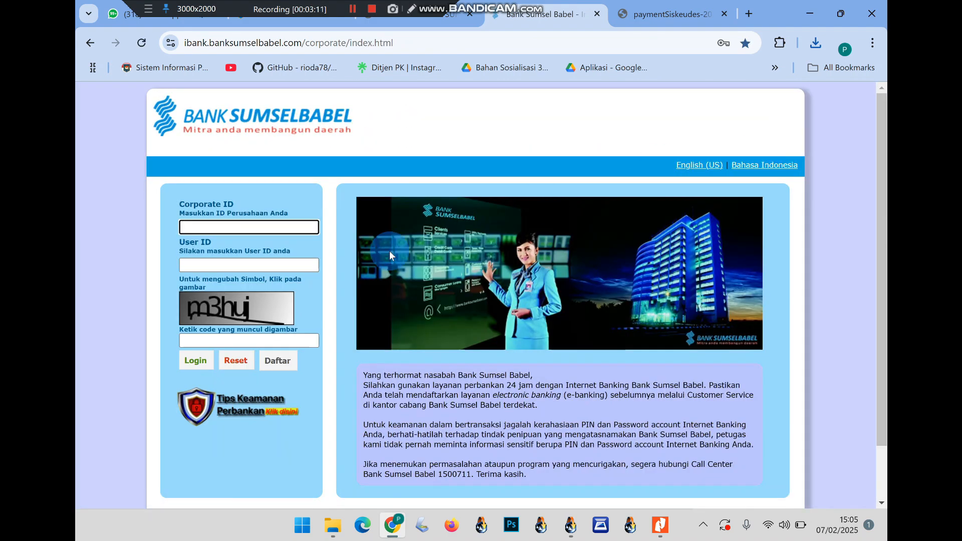
pyautogui.click(281, 228)
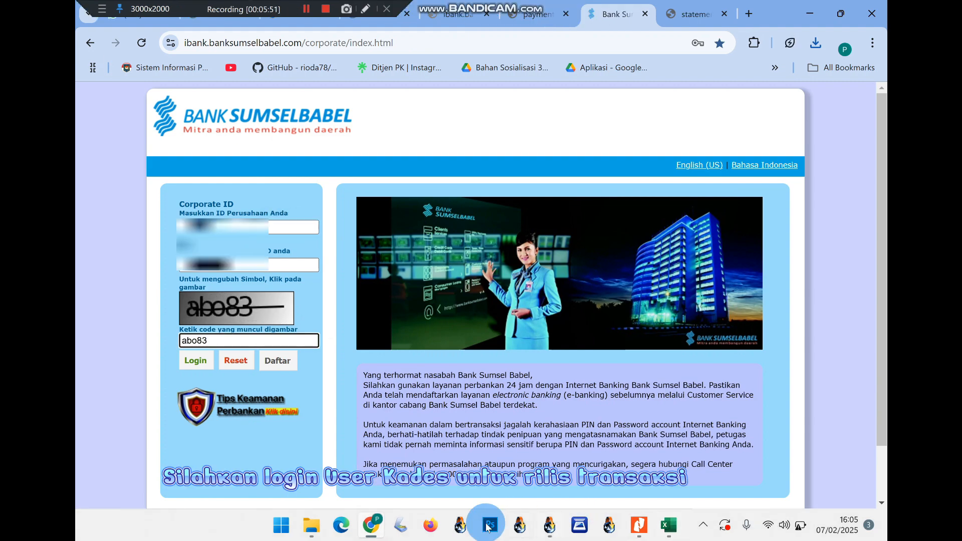
# Log in as the Kades user and decline updating the saved password
pyautogui.click(193, 361)
pyautogui.click(195, 256)
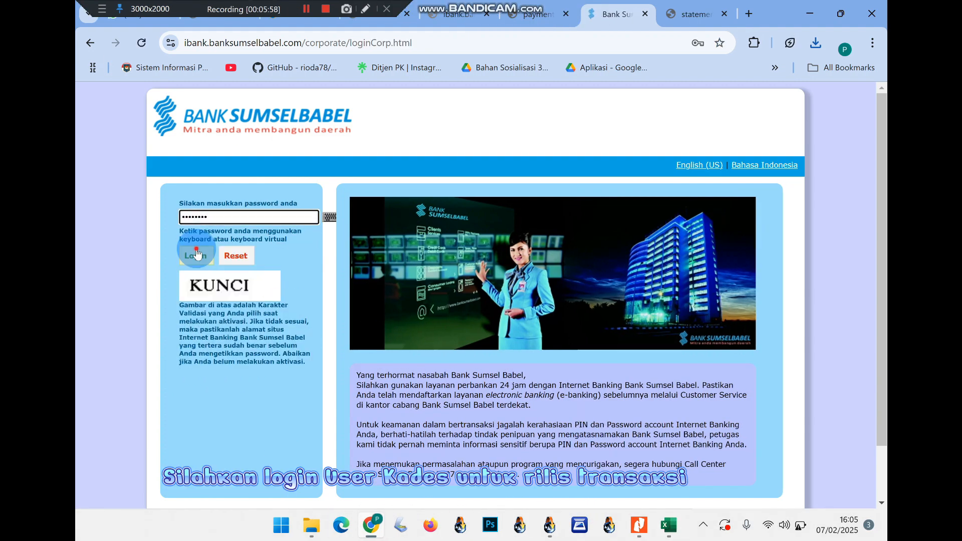
pyautogui.click(700, 250)
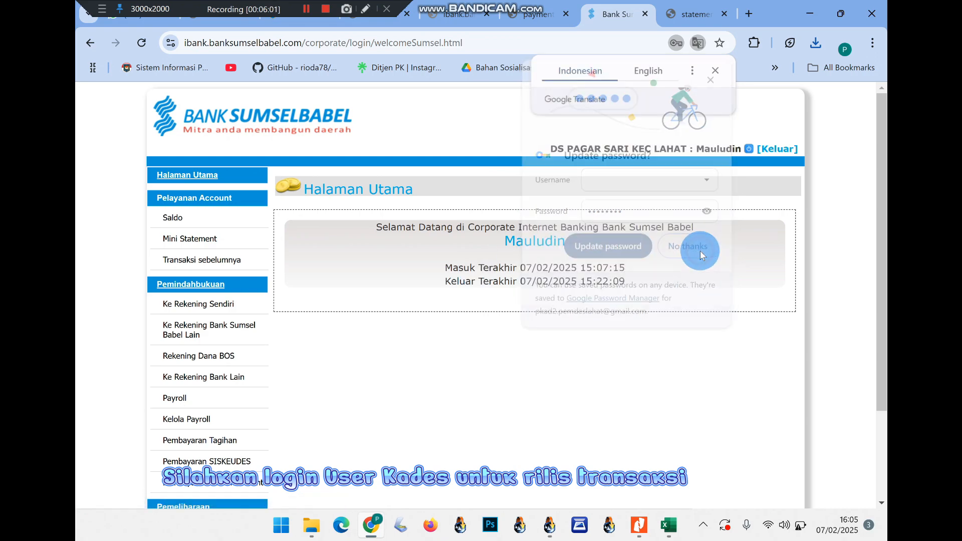
# Open Pembayaran SISKEUDES, go to page 2, and start releasing SPP 0002/SPP/10.2036/2025
pyautogui.scroll(-1, 385, 339)
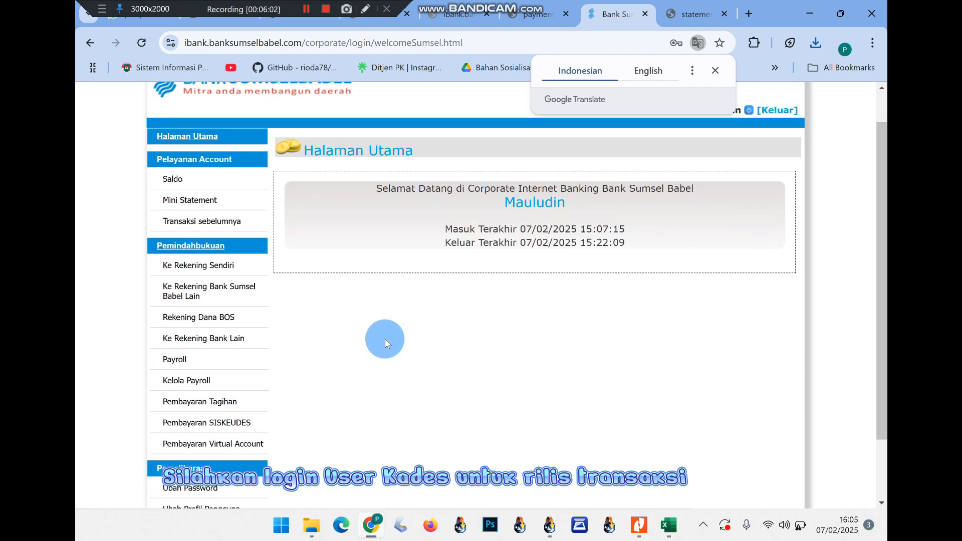
pyautogui.click(205, 423)
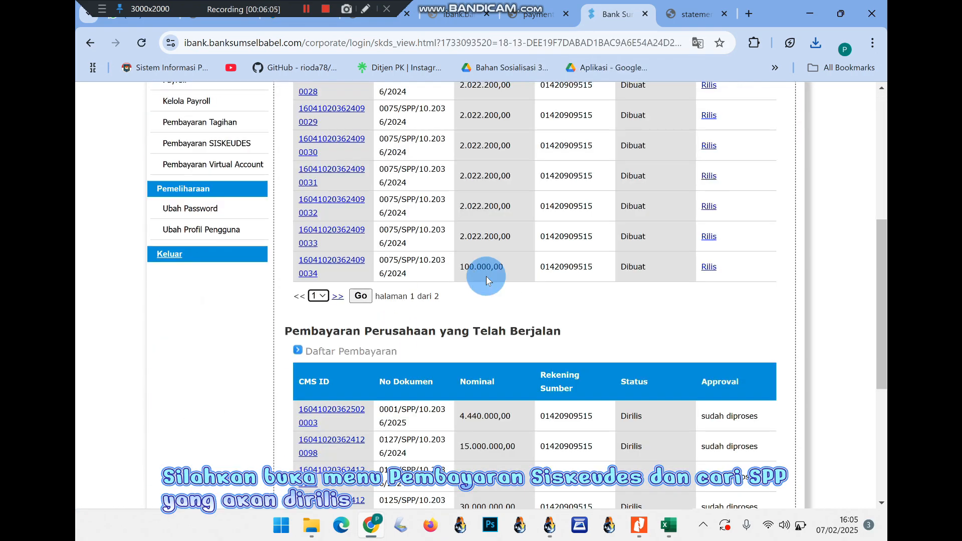
pyautogui.scroll(3, 486, 276)
pyautogui.scroll(1, 485, 276)
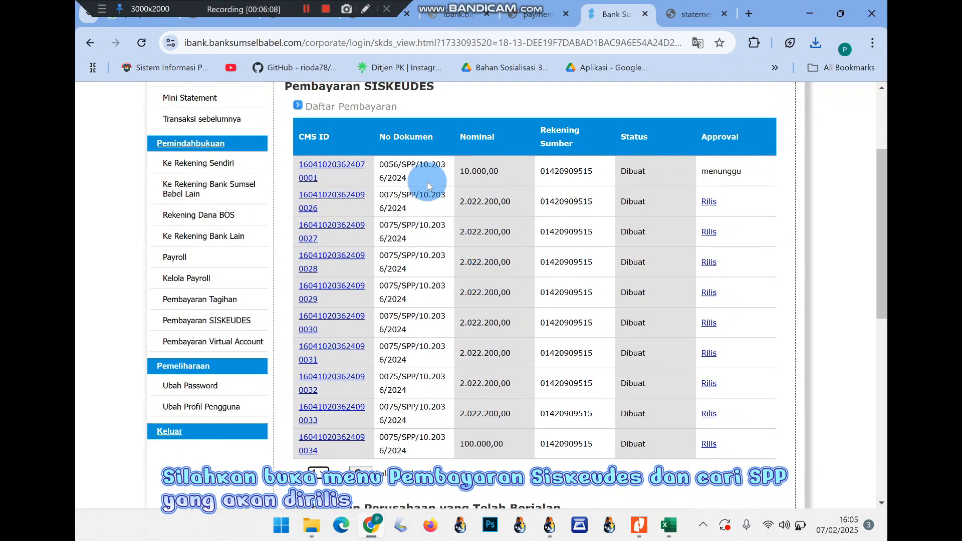
pyautogui.scroll(-1, 433, 316)
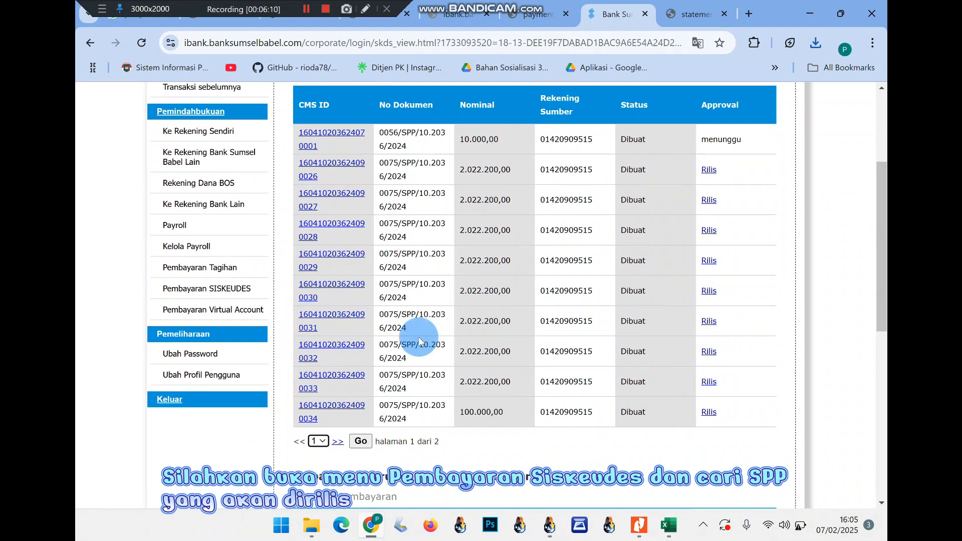
pyautogui.click(337, 441)
pyautogui.scroll(-1, 381, 275)
pyautogui.moveTo(379, 389); pyautogui.dragTo(408, 398)
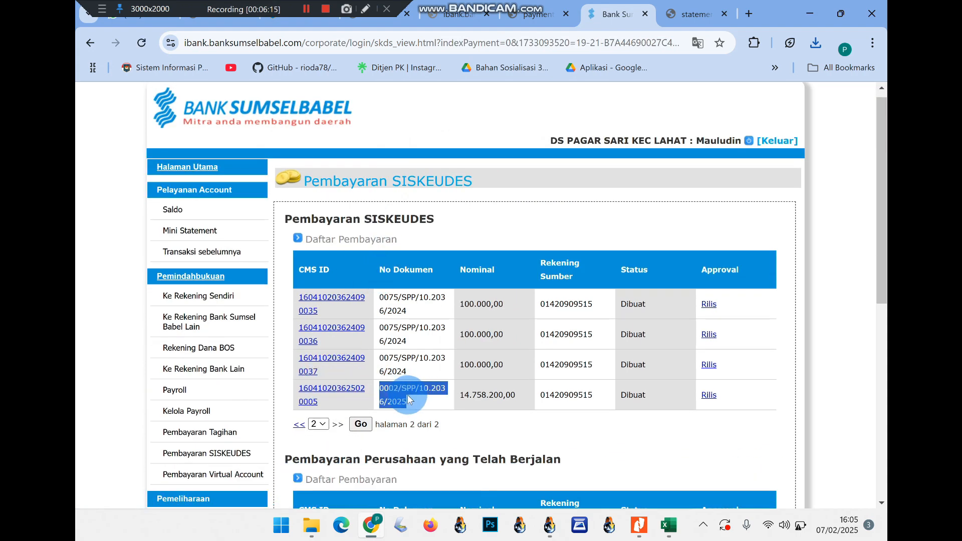
pyautogui.click(707, 397)
# Enter the SMS M-PIN and Kades T-PIN and release SPP 0002/SPP/10.2036/2025 for 14.758.200,00
pyautogui.click(444, 414)
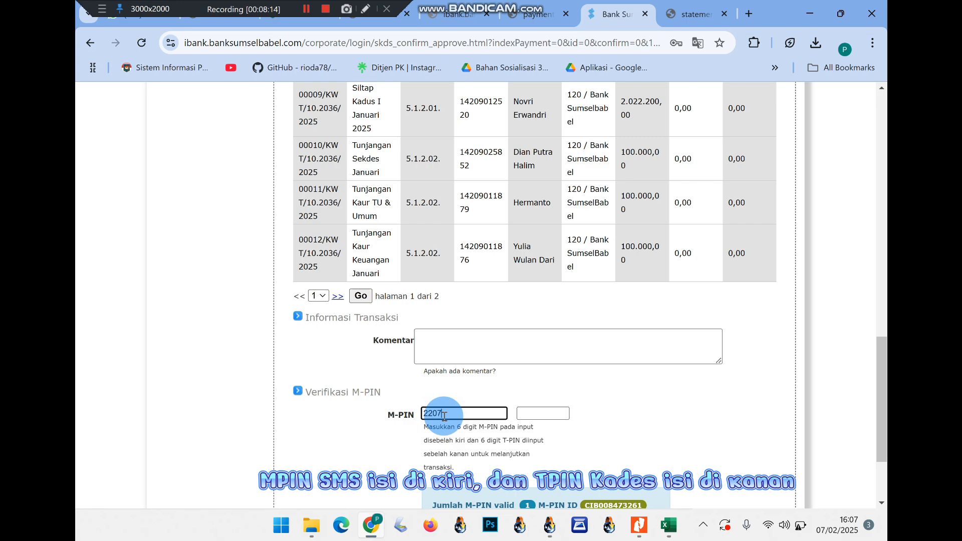
pyautogui.write('57••••••')
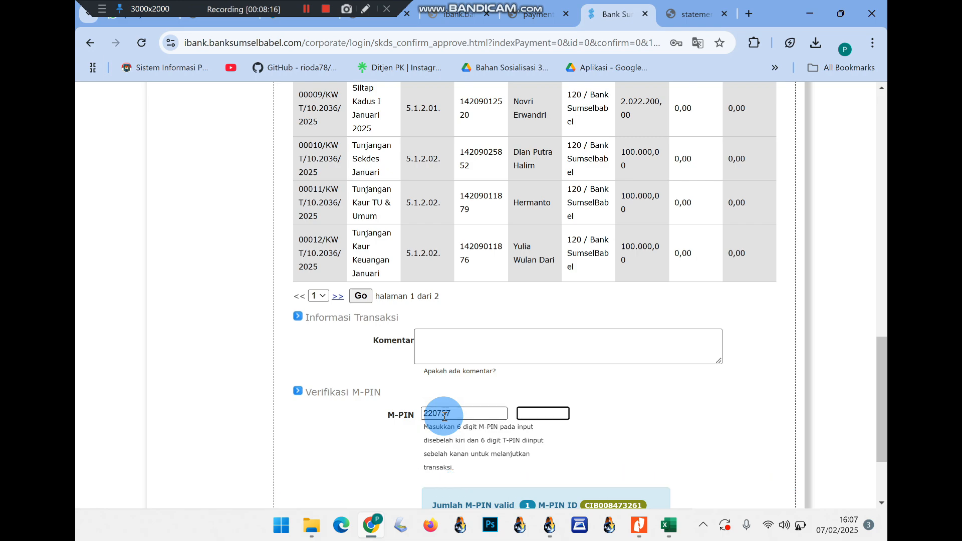
pyautogui.scroll(-2, 444, 416)
pyautogui.click(439, 454)
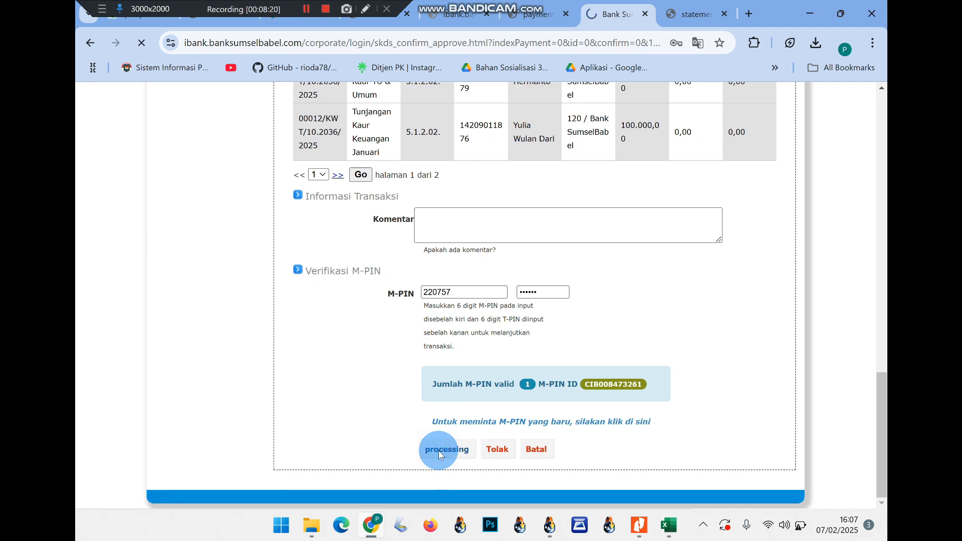
pyautogui.scroll(15, 518, 318)
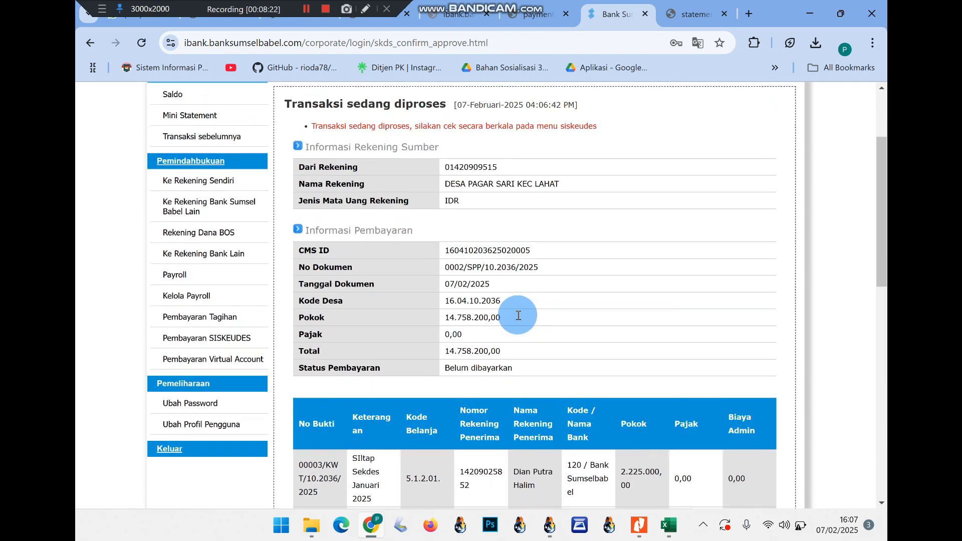
# Save the 'Transaksi sedang diproses' release receipt as a PDF
pyautogui.moveTo(283, 209); pyautogui.dragTo(448, 215)
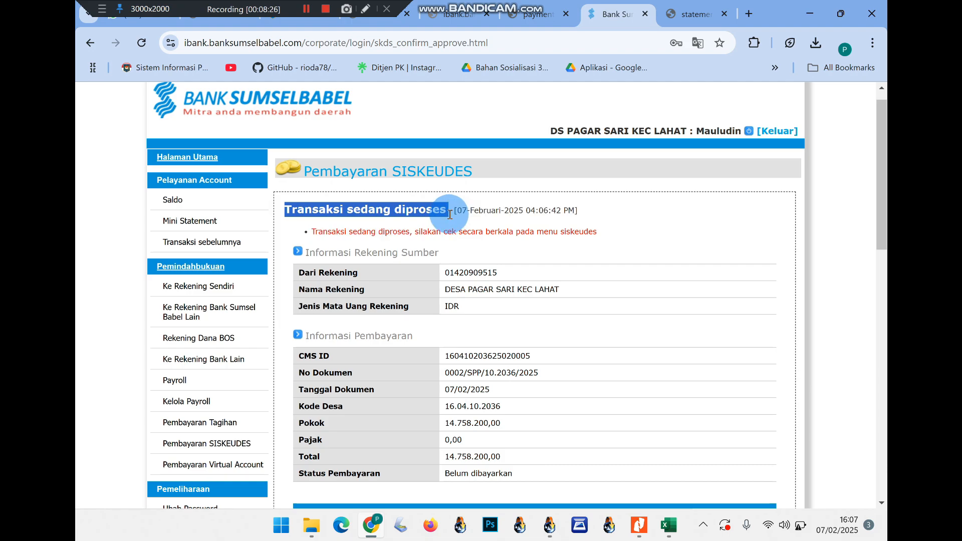
pyautogui.scroll(-20, 449, 215)
pyautogui.click(468, 459)
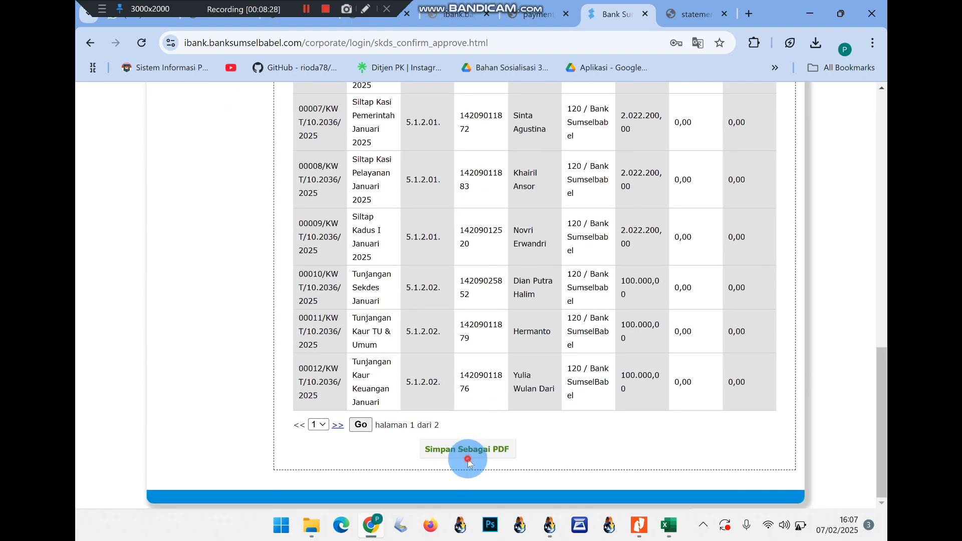
pyautogui.scroll(5, 470, 344)
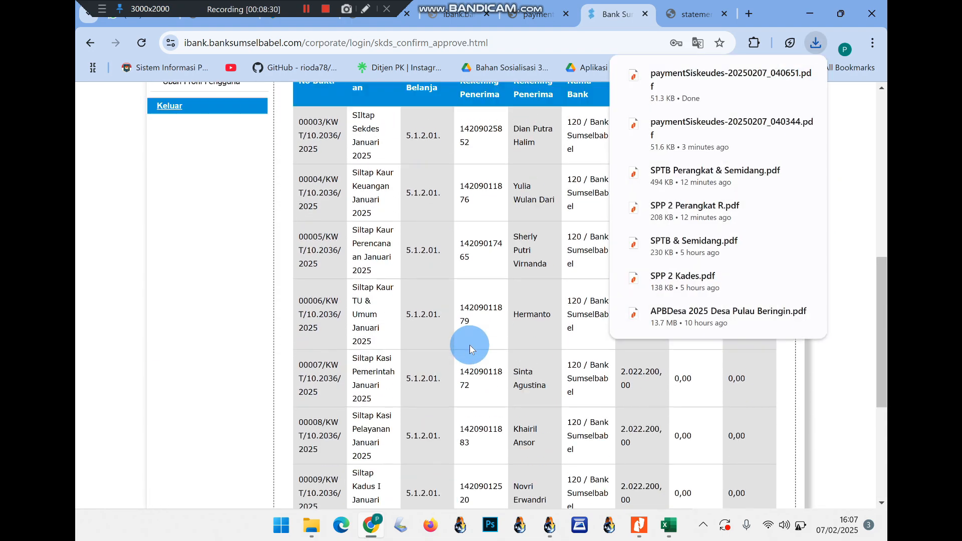
pyautogui.scroll(8, 469, 345)
pyautogui.click(544, 147)
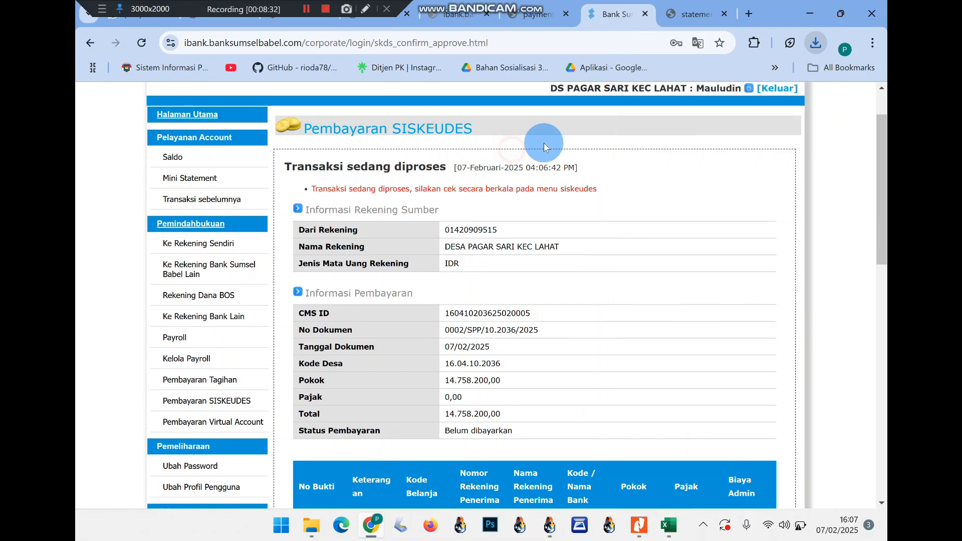
# Reopen Pembayaran SISKEUDES and confirm 0002/SPP/10.2036/2025 shows Dirilis and sudah diproses
pyautogui.click(220, 399)
pyautogui.scroll(-2, 416, 391)
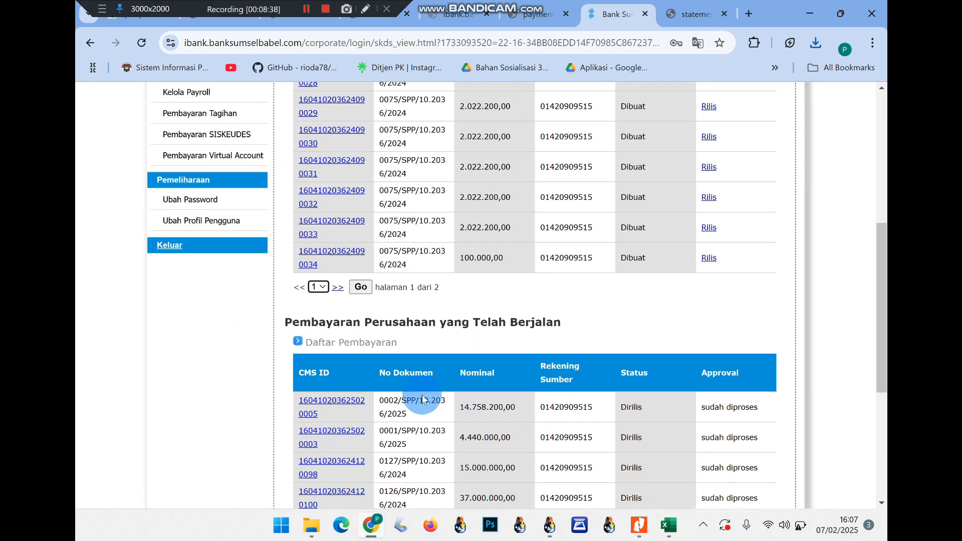
pyautogui.moveTo(297, 349); pyautogui.dragTo(417, 372)
pyautogui.moveTo(531, 371); pyautogui.dragTo(746, 359)
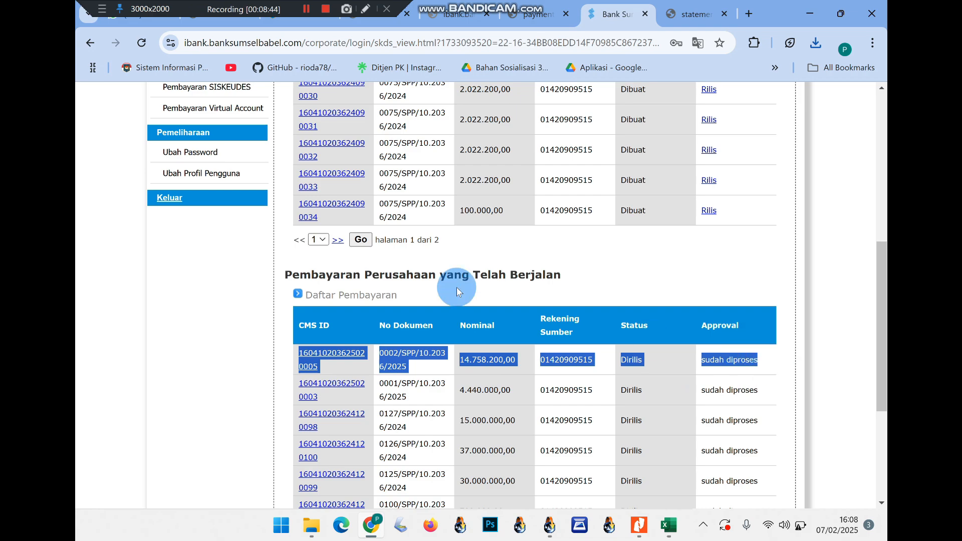
pyautogui.scroll(6, 452, 283)
pyautogui.click(173, 239)
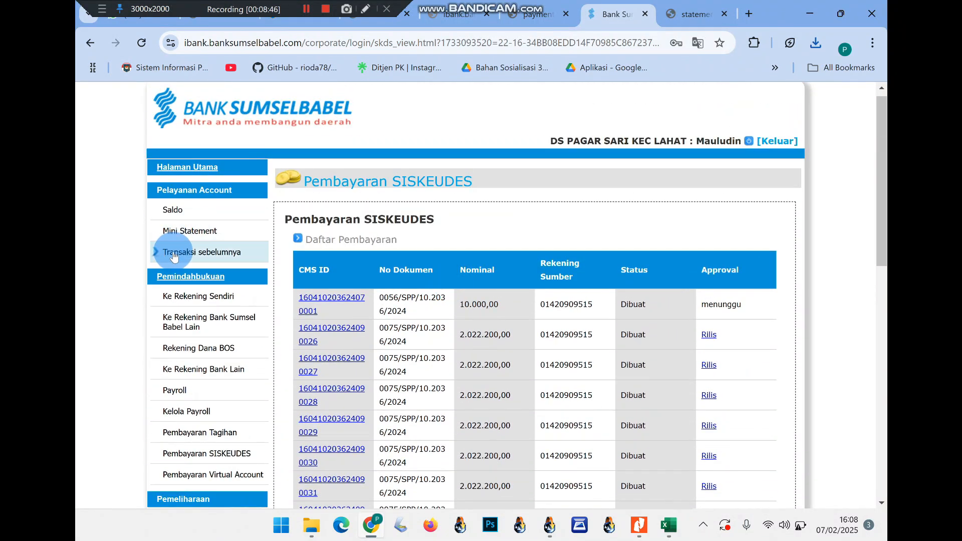
pyautogui.click(177, 254)
# Download the village account's 01/02–07/02/2025 transaction history as a PDF statement and open it
pyautogui.click(444, 248)
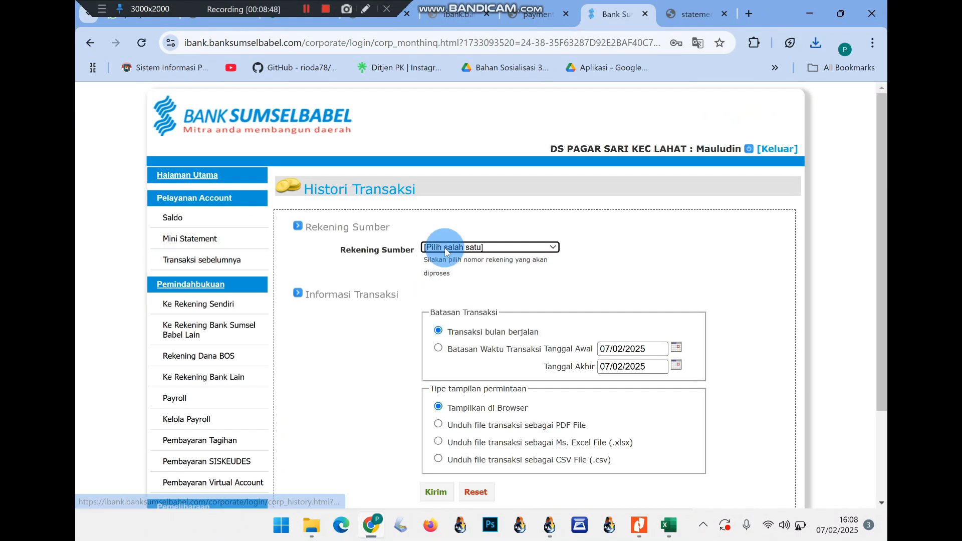
pyautogui.click(449, 249)
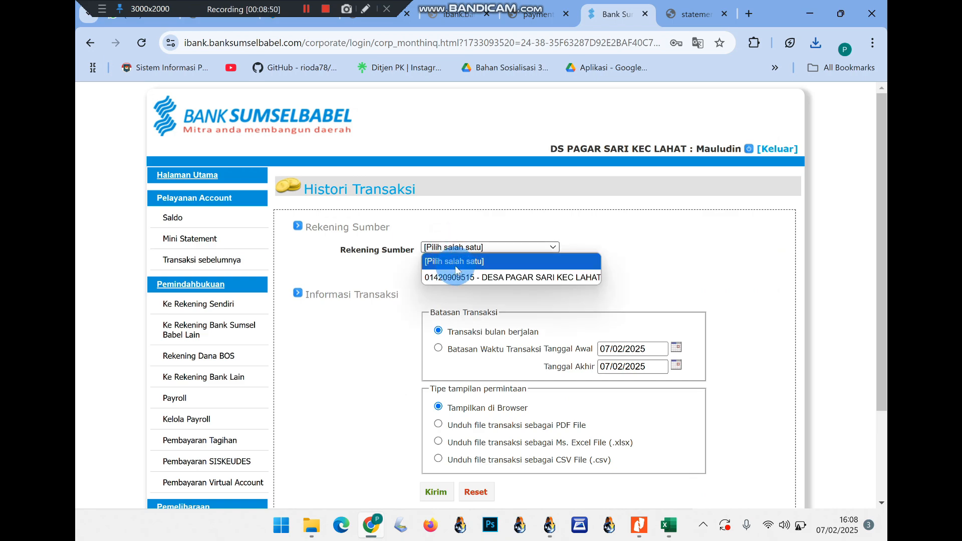
pyautogui.click(454, 273)
pyautogui.click(438, 425)
pyautogui.click(444, 495)
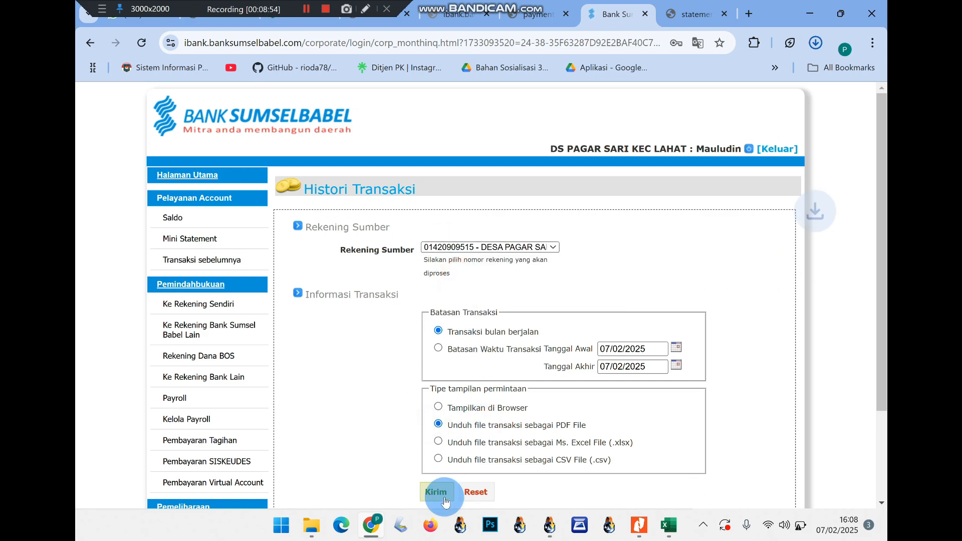
pyautogui.click(658, 111)
pyautogui.click(636, 73)
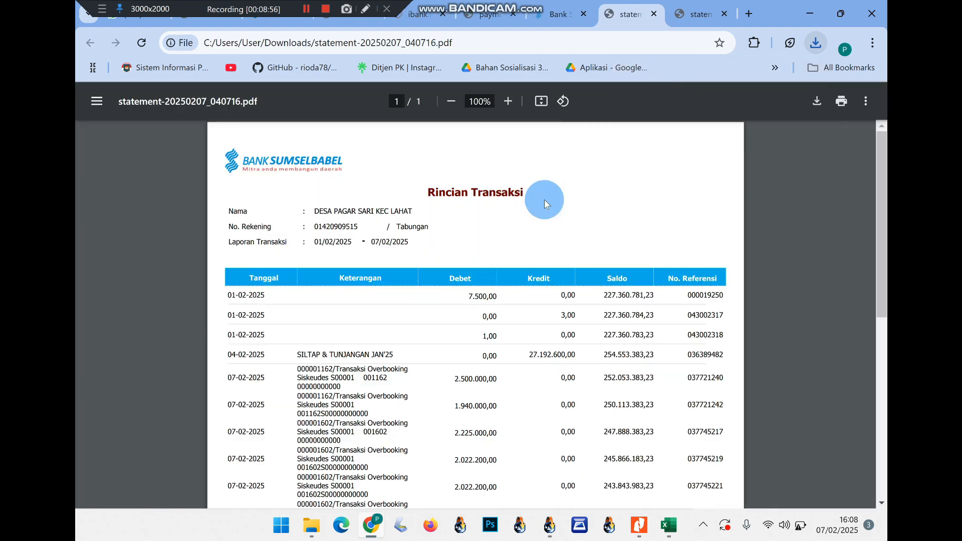
pyautogui.scroll(-2, 544, 199)
pyautogui.scroll(-2, 544, 199)
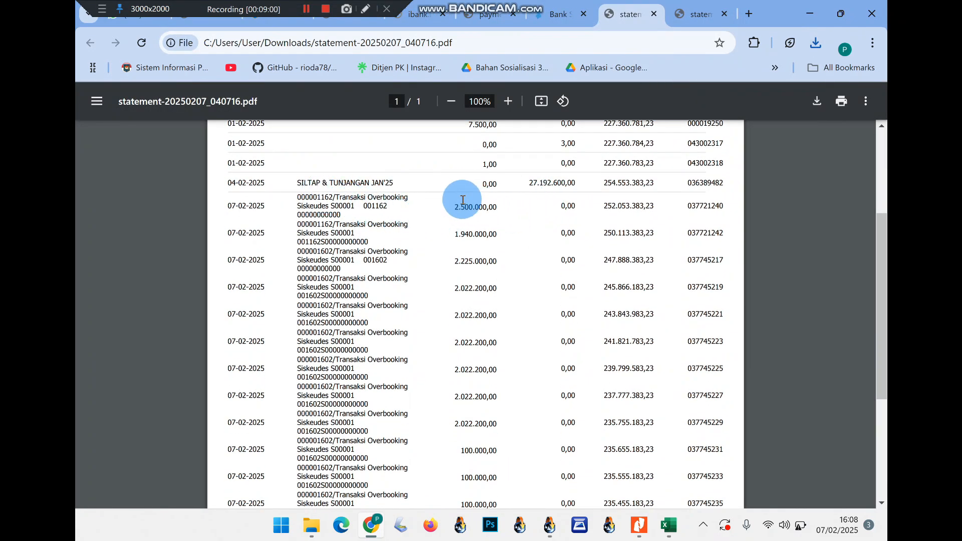
pyautogui.scroll(2, 471, 251)
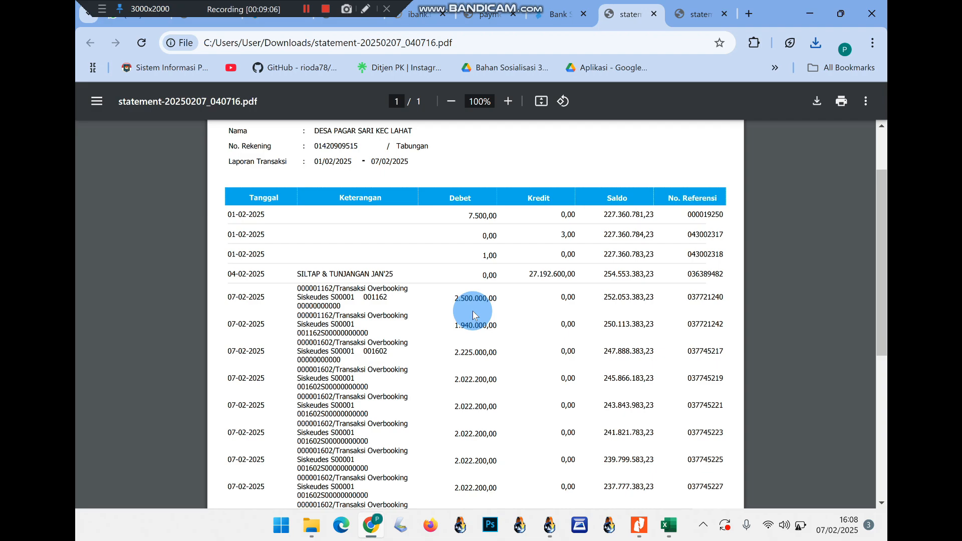
pyautogui.scroll(-4, 473, 308)
pyautogui.scroll(-1, 472, 310)
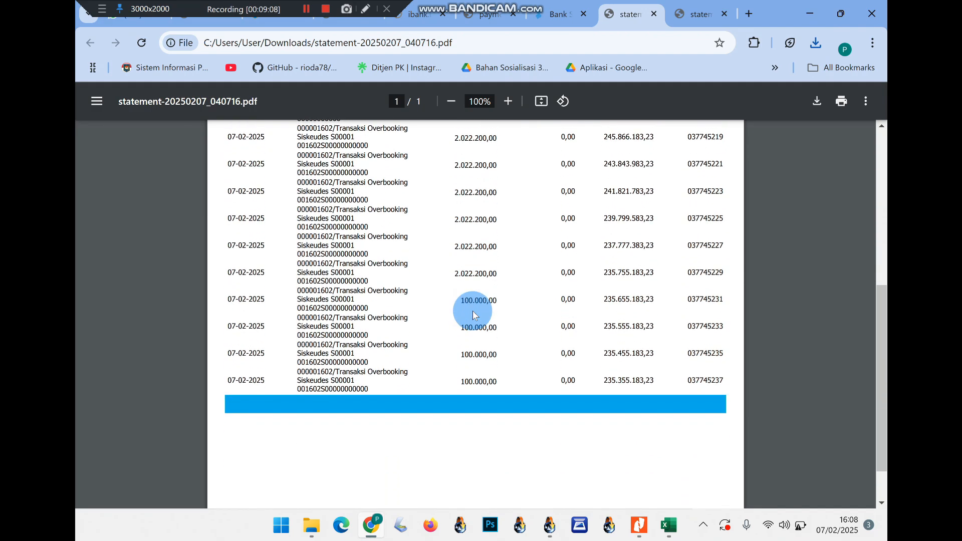
pyautogui.scroll(-1, 474, 315)
pyautogui.scroll(4, 474, 315)
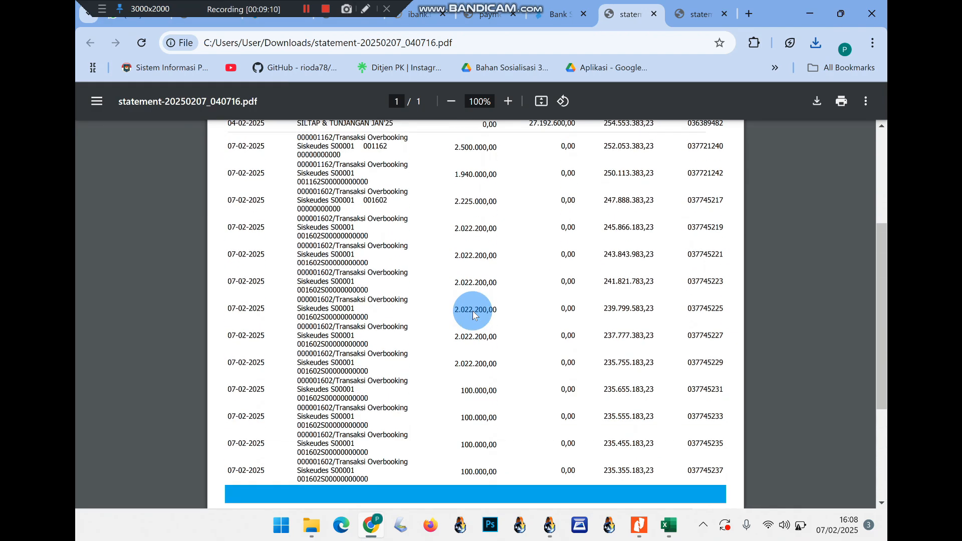
pyautogui.scroll(-2, 472, 315)
pyautogui.scroll(4, 474, 314)
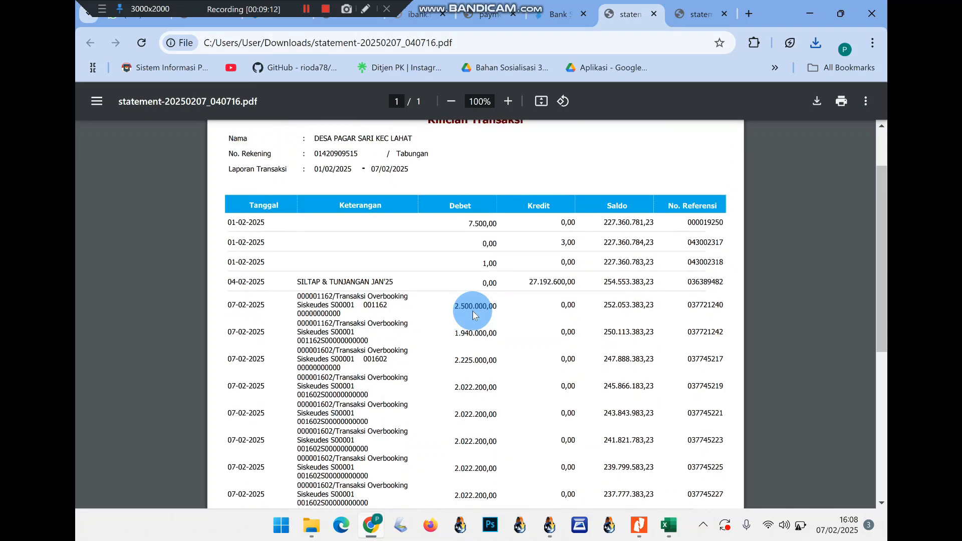
pyautogui.click(556, 14)
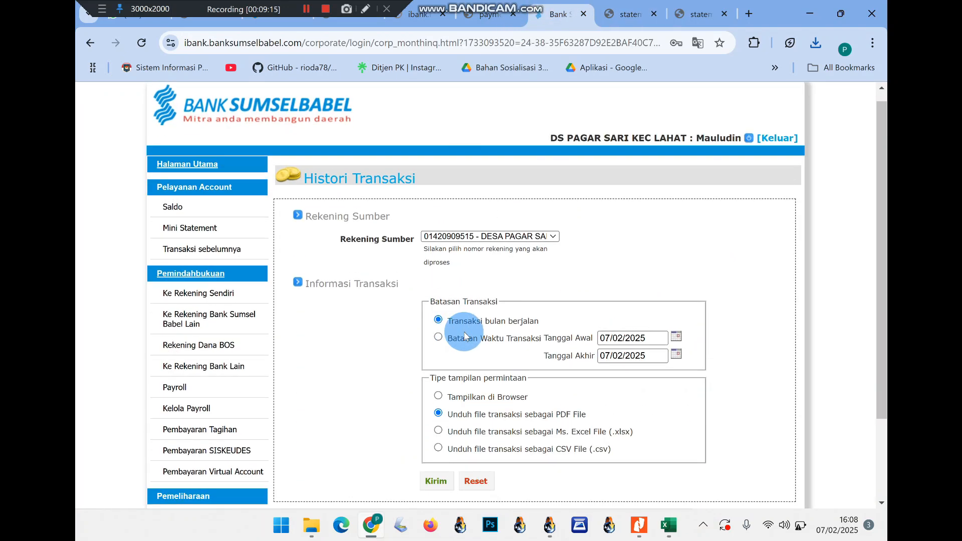
pyautogui.click(628, 14)
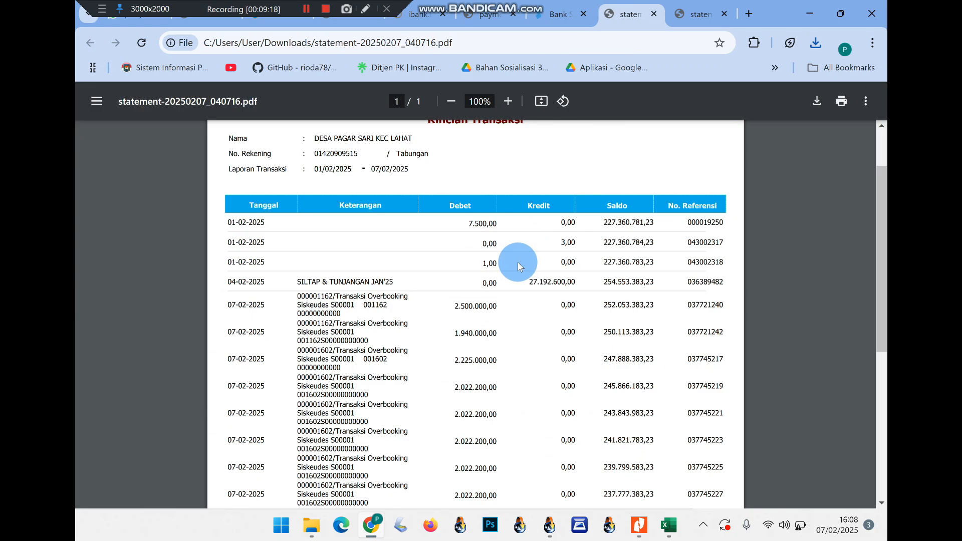
pyautogui.scroll(-1, 518, 263)
pyautogui.scroll(-3, 518, 263)
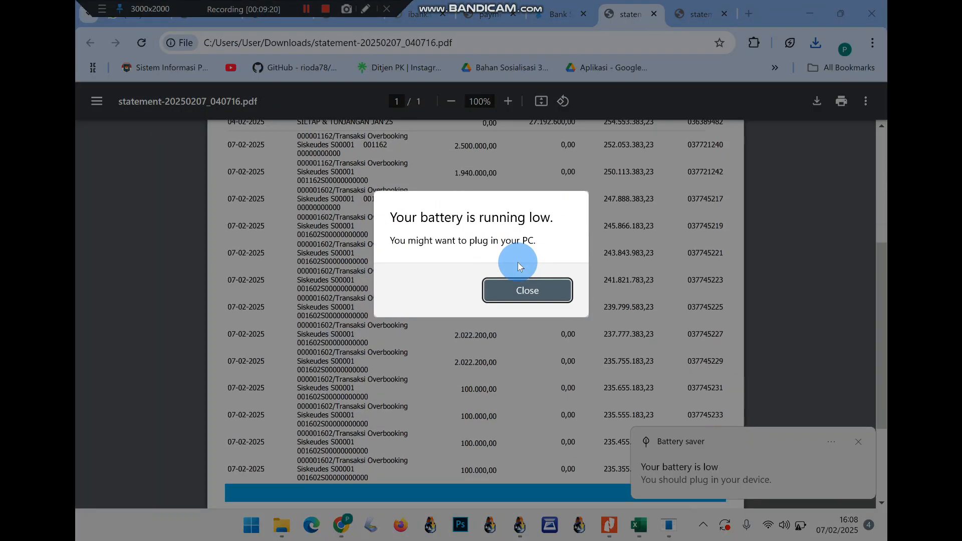
pyautogui.click(511, 289)
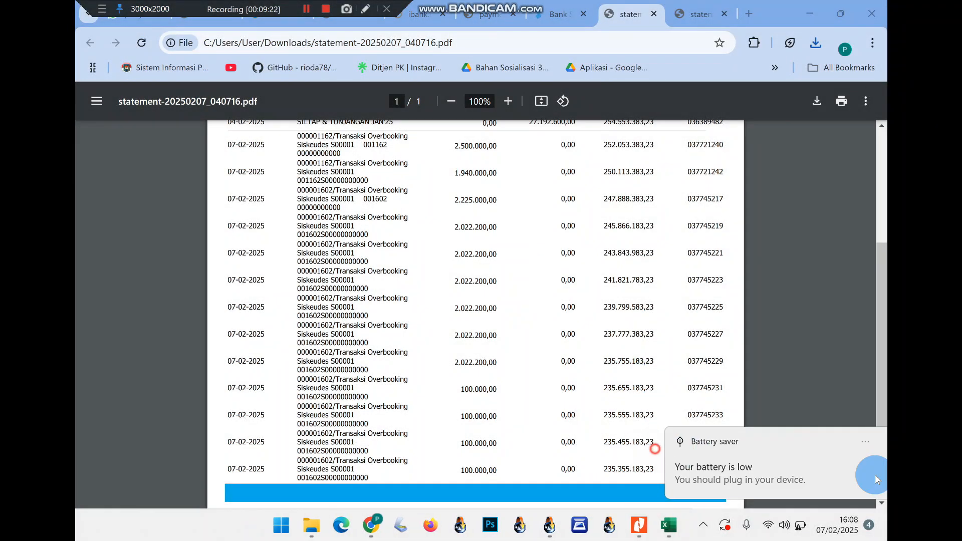
pyautogui.click(549, 524)
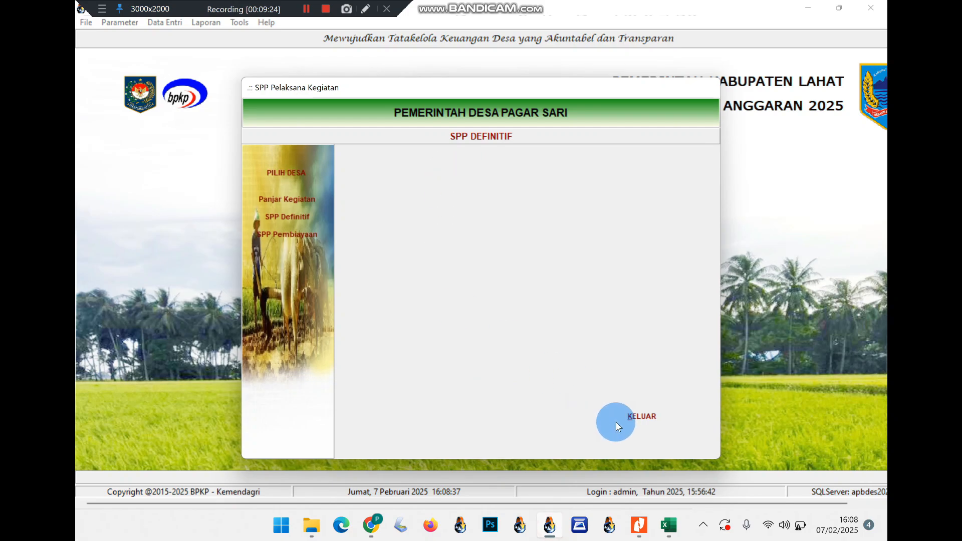
# Open Pencairan SPP for Lahat / Pagar Sari and list the SPPs already disbursed
pyautogui.click(607, 426)
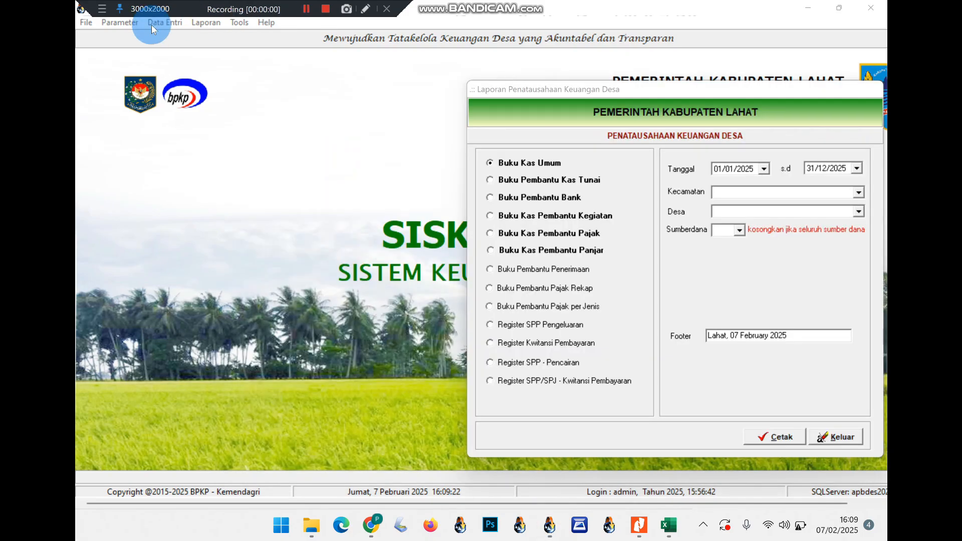
pyautogui.click(165, 22)
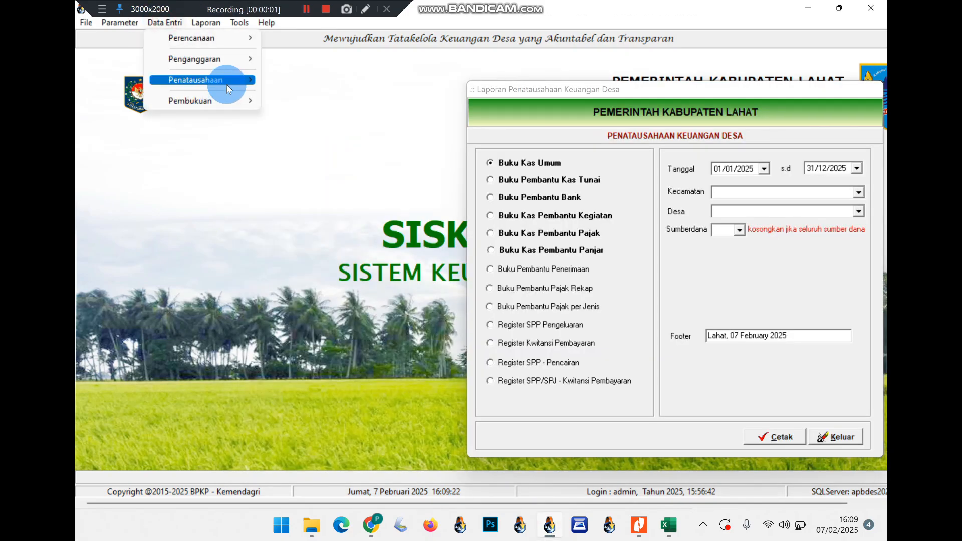
pyautogui.moveTo(227, 88)
pyautogui.click(293, 114)
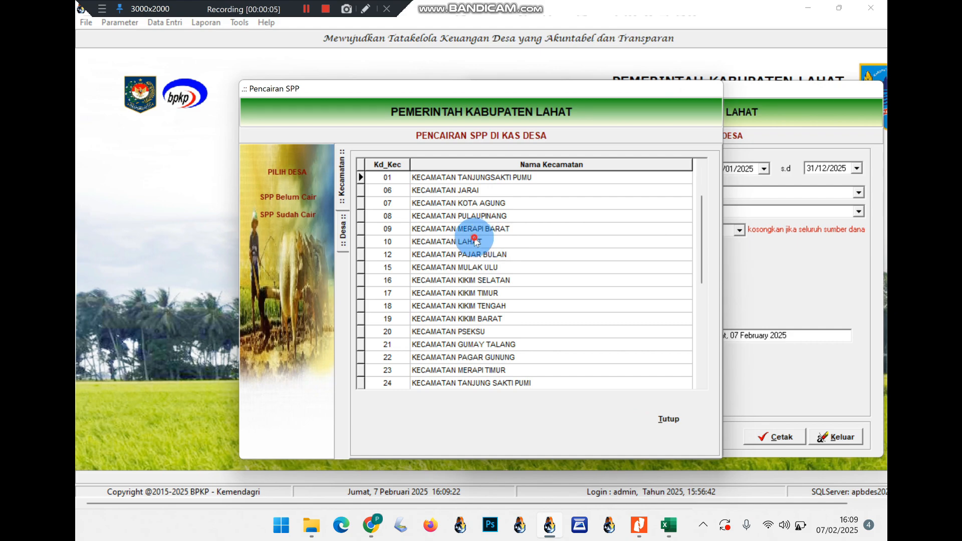
pyautogui.doubleClick(475, 242)
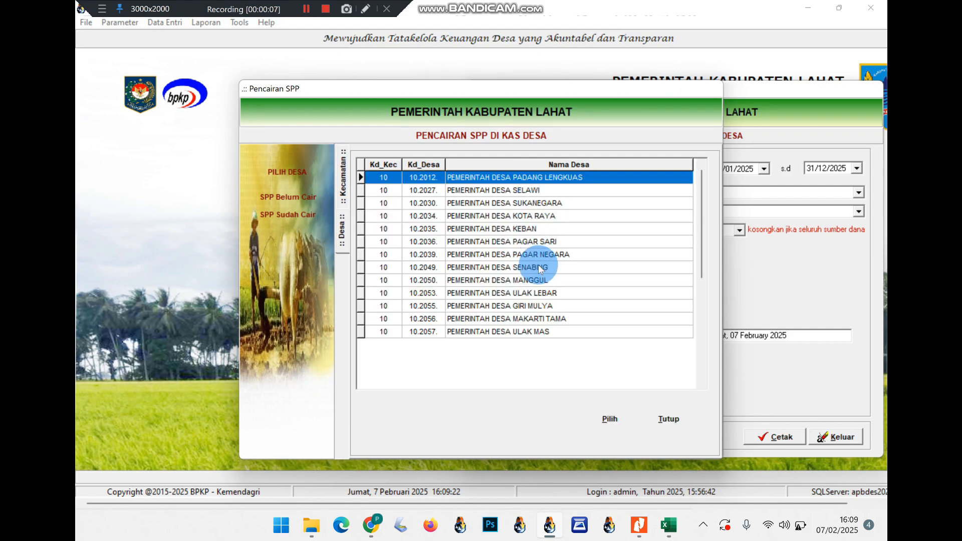
pyautogui.doubleClick(533, 241)
pyautogui.click(303, 211)
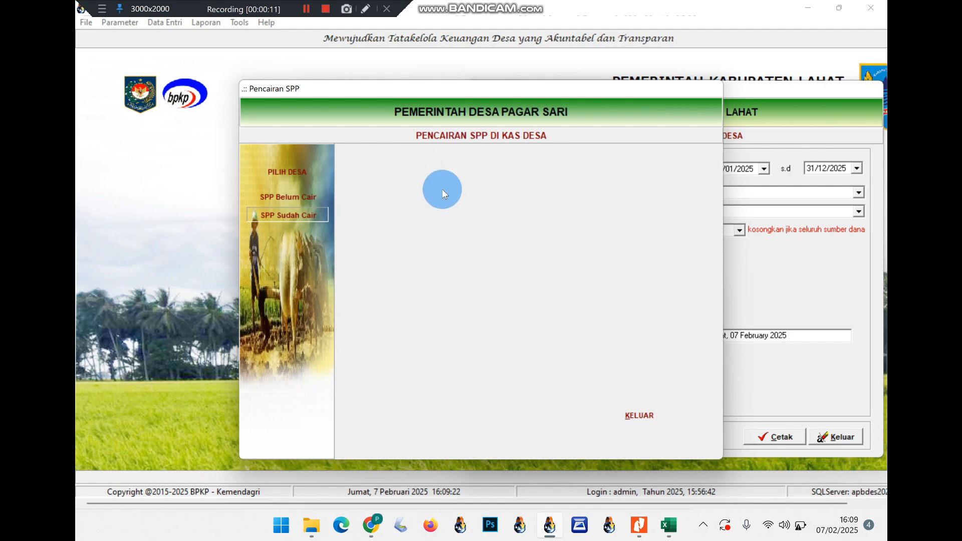
# Open the 0002/SPP disbursement proof, confirm editing is blocked as verified, and close the windows
pyautogui.click(476, 189)
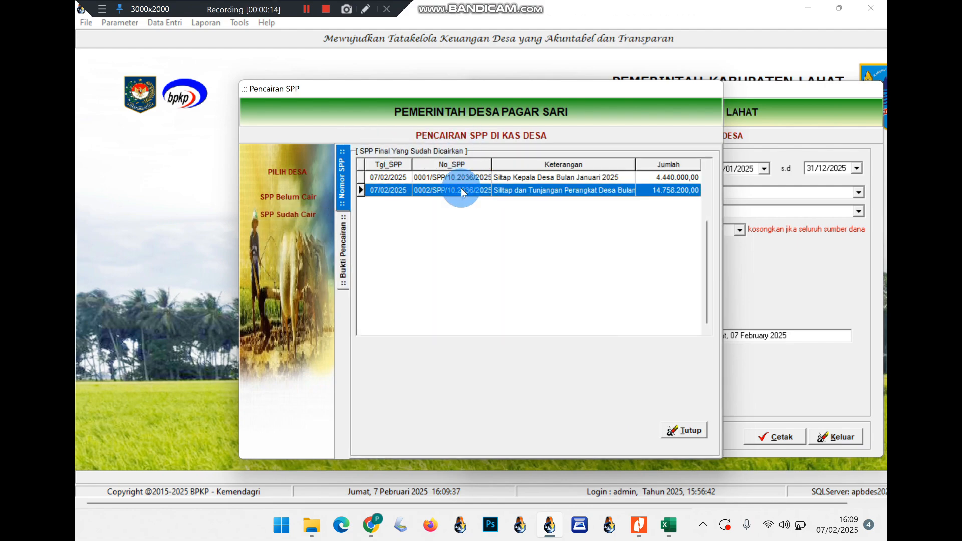
pyautogui.doubleClick(459, 190)
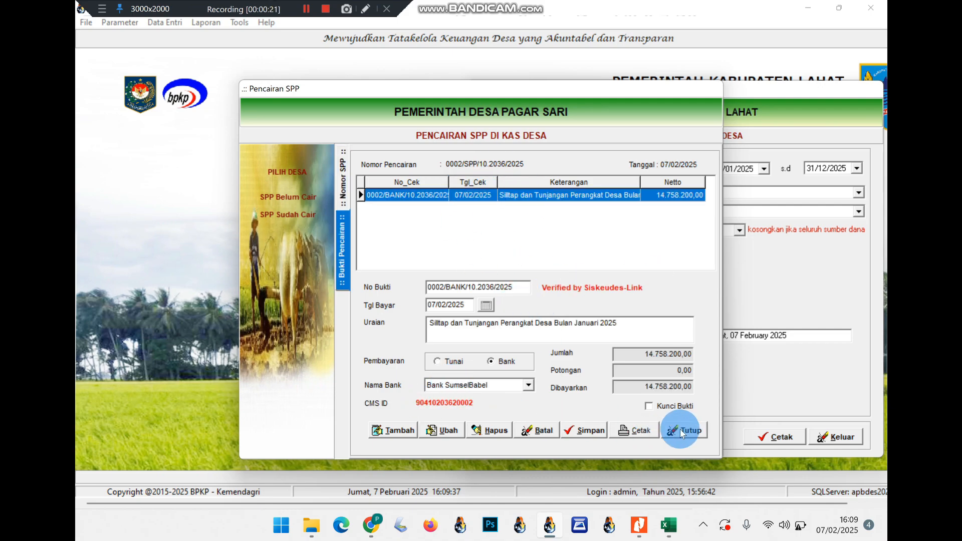
pyautogui.click(445, 431)
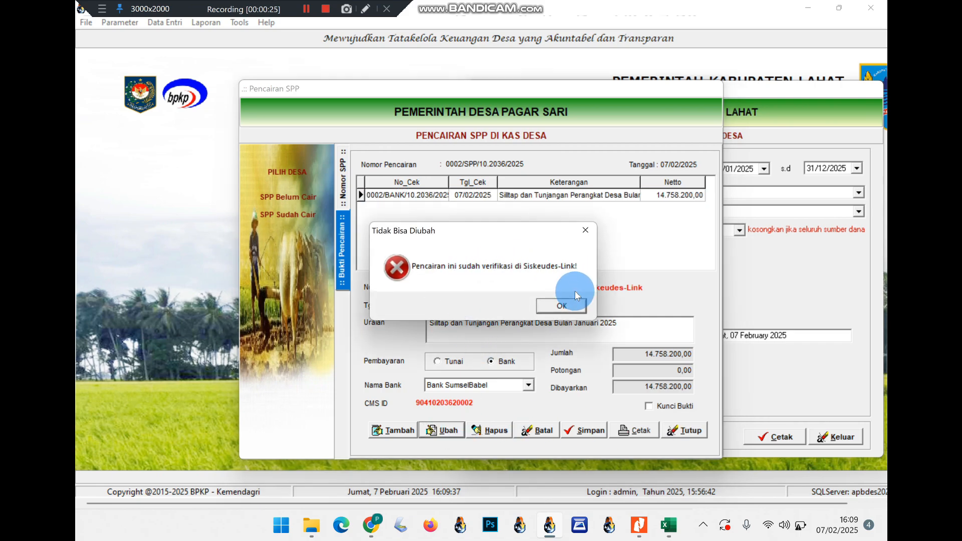
pyautogui.click(574, 306)
pyautogui.click(671, 428)
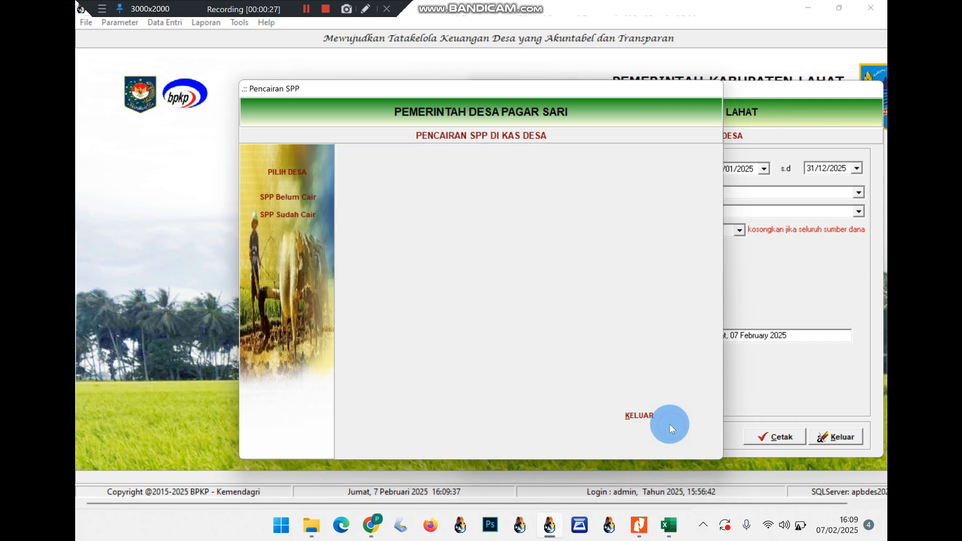
pyautogui.click(653, 416)
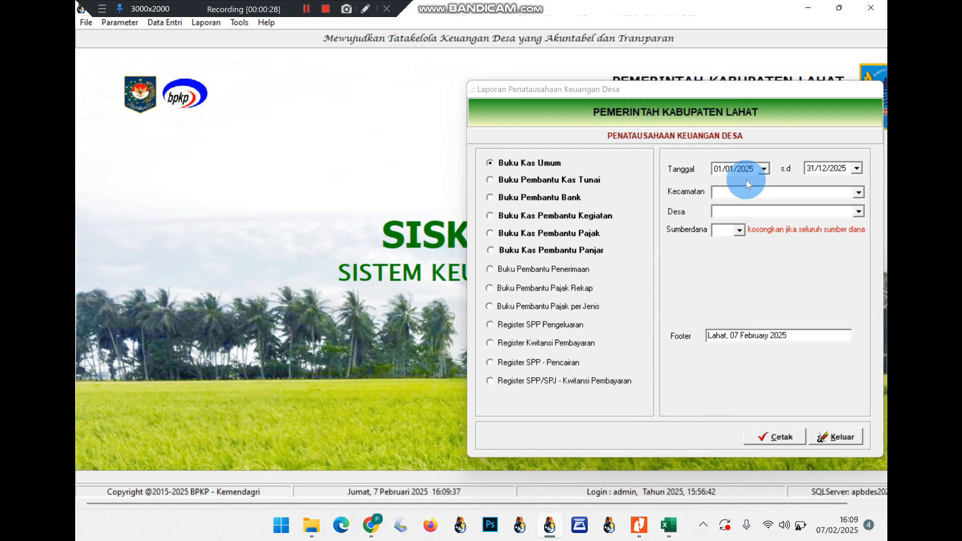
# Preview the Buku Pembantu Bank report for Lahat / Pagar Sari at page width
pyautogui.click(860, 193)
pyautogui.click(819, 246)
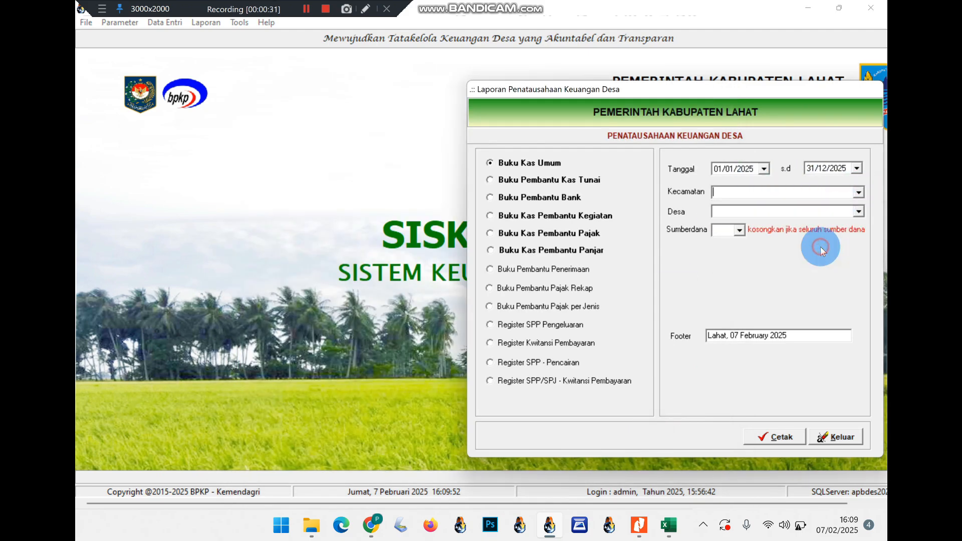
pyautogui.click(857, 212)
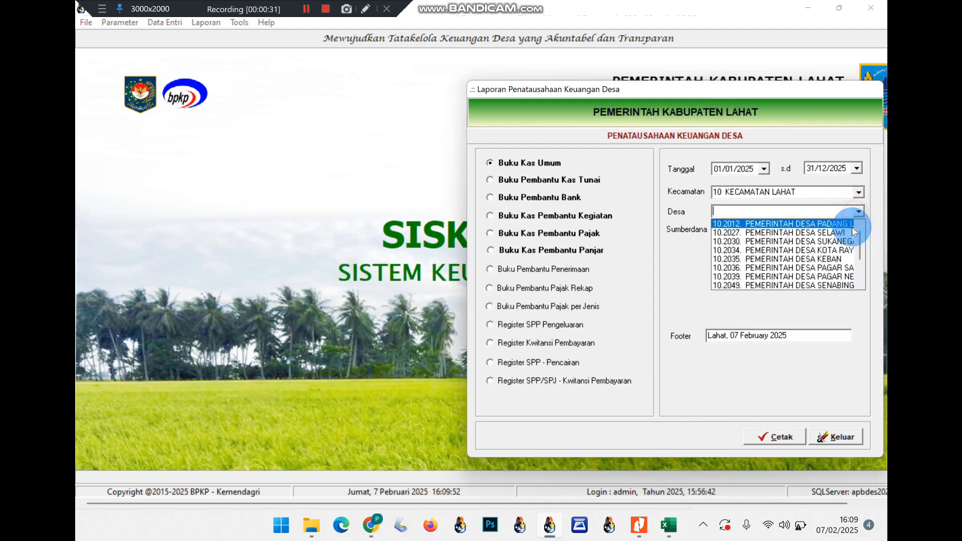
pyautogui.click(834, 271)
pyautogui.click(575, 198)
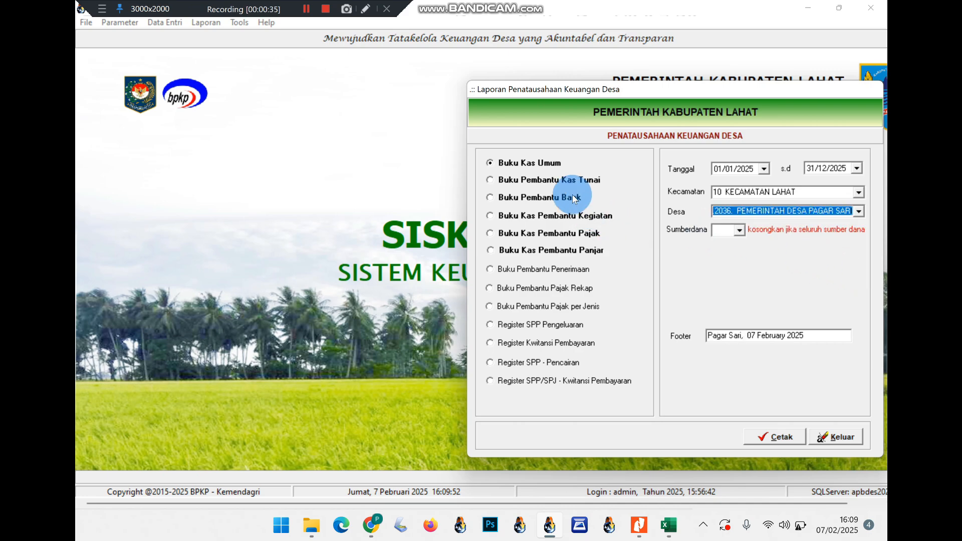
pyautogui.click(782, 431)
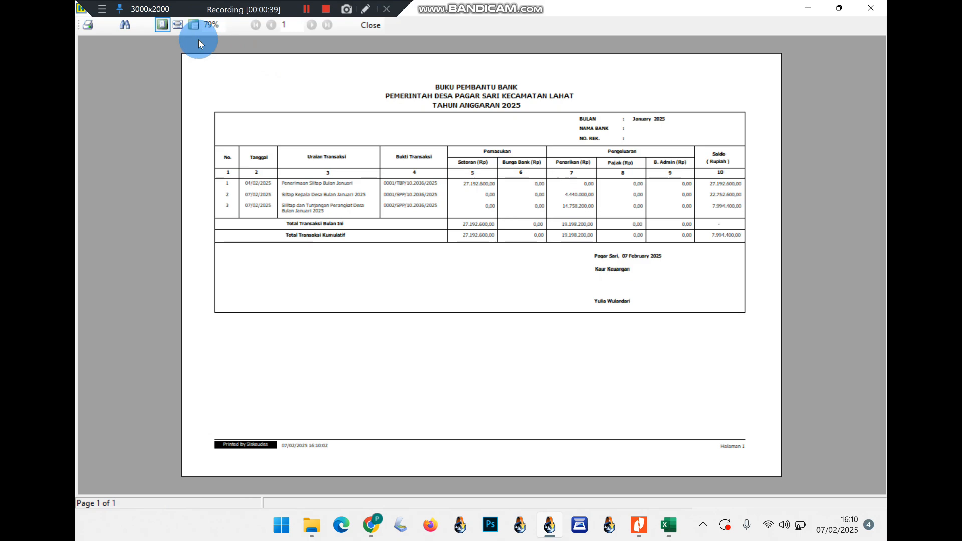
pyautogui.click(181, 26)
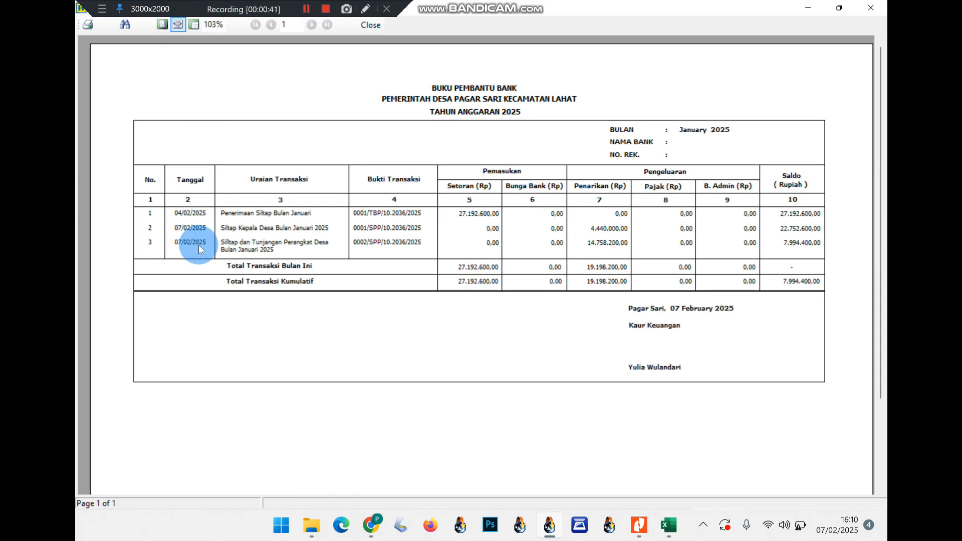